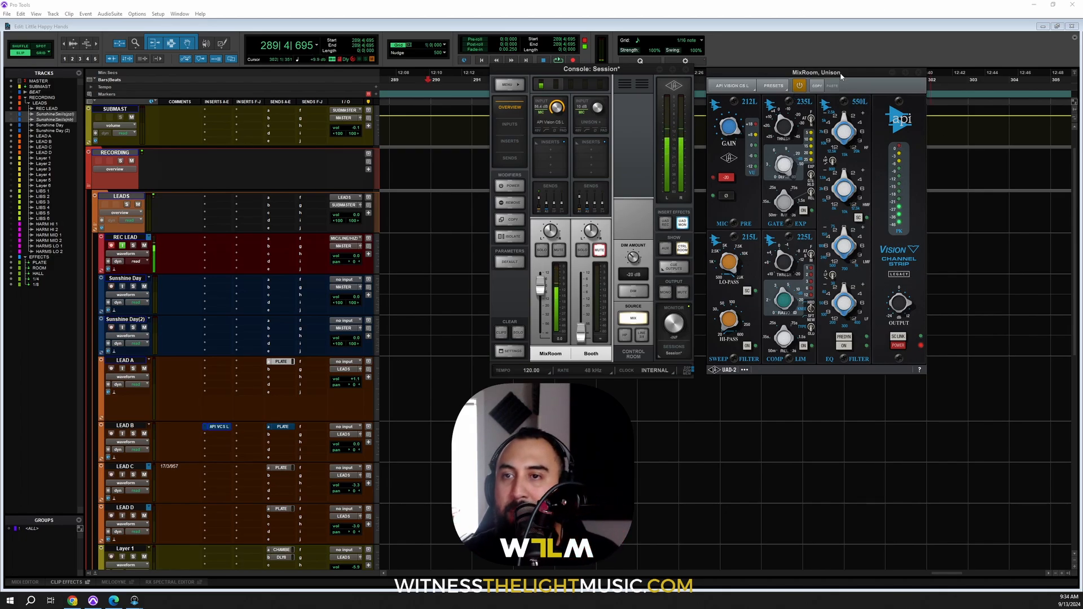
Step: Switch to Edge to check the "Compressing Vocals" passage in the mixing PDF and minimise it again
{"action": "left_click_drag", "start_coordinate": [844, 74], "coordinate": [834, 77]}
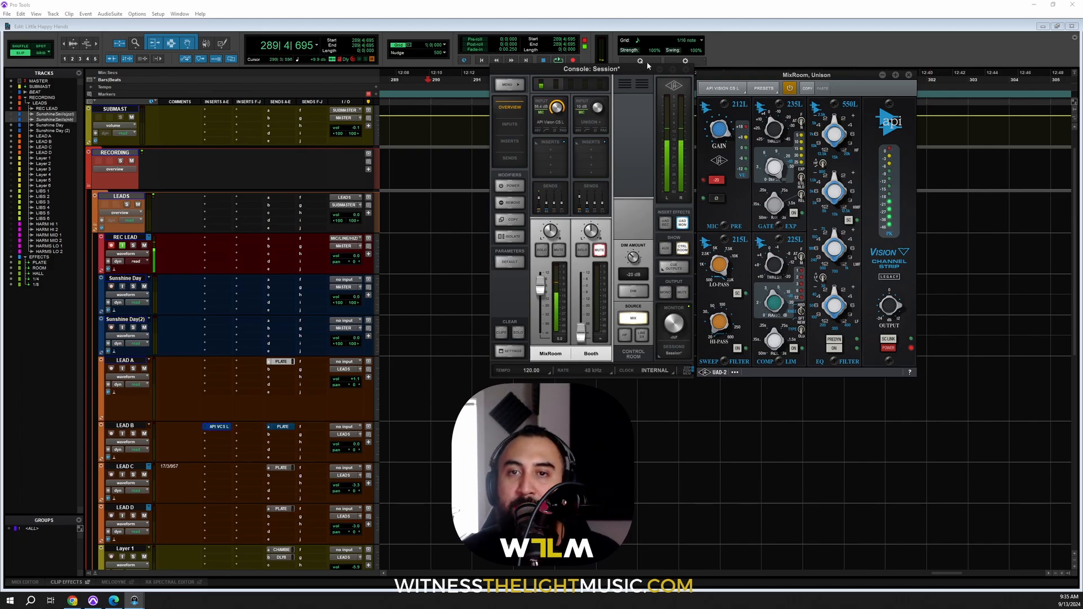
{"action": "key", "text": "alt+Tab"}
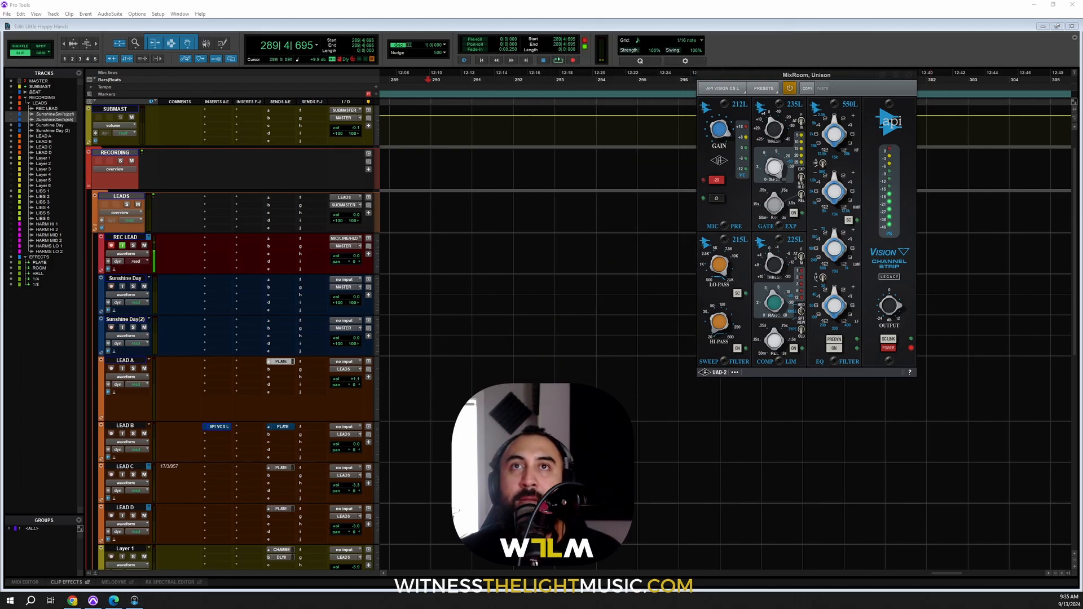
{"action": "left_click", "coordinate": [115, 601]}
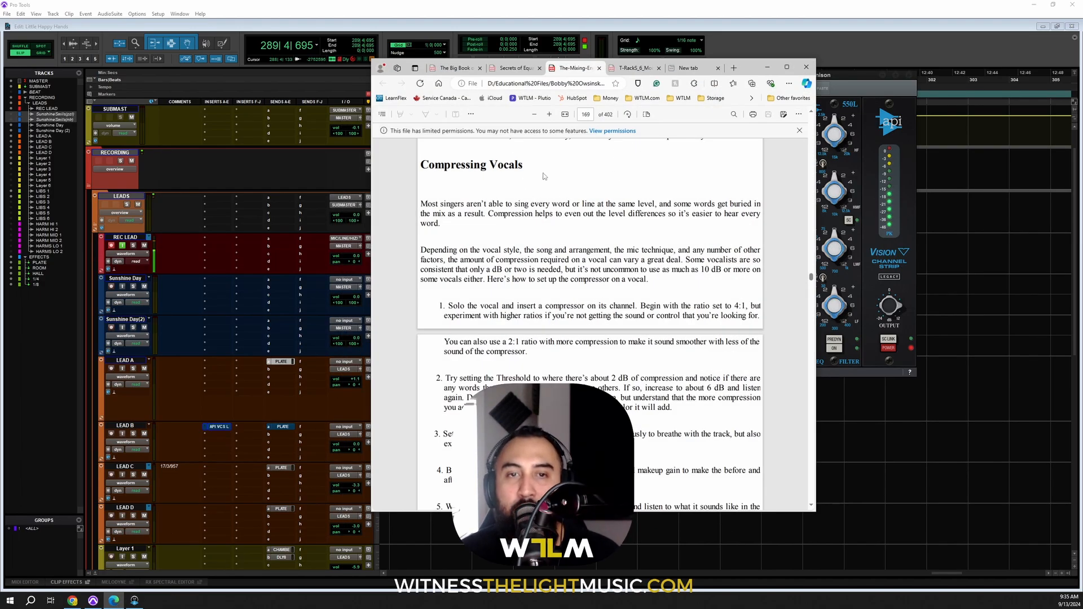
{"action": "left_click", "coordinate": [767, 67]}
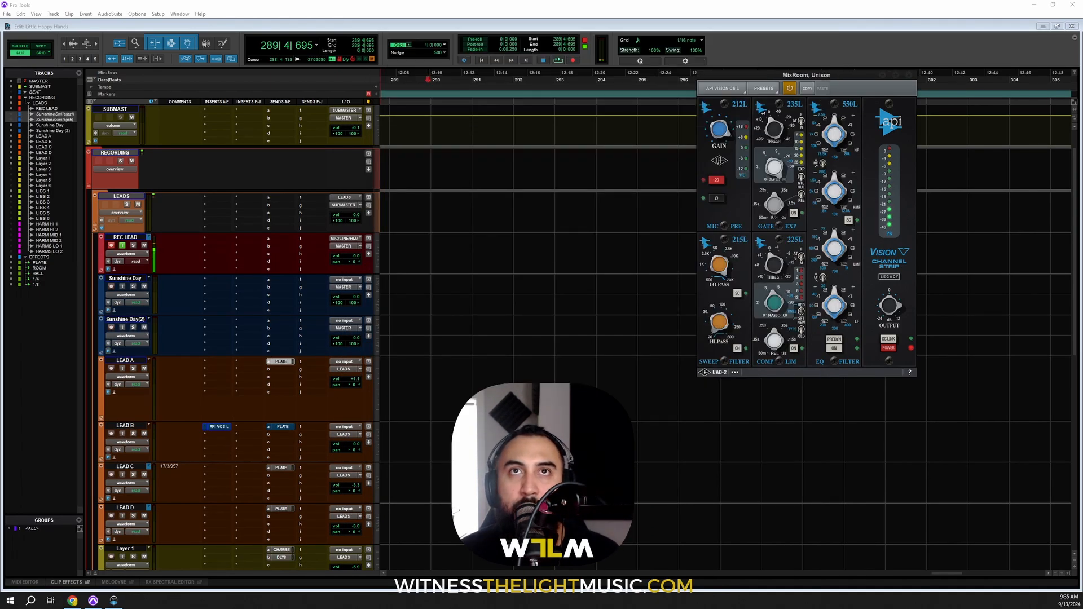
Step: Record a vocal take on the REC LEAD track from bar 290, using the "Compressing Vocals" passage as reading text
{"action": "left_click", "coordinate": [431, 245]}
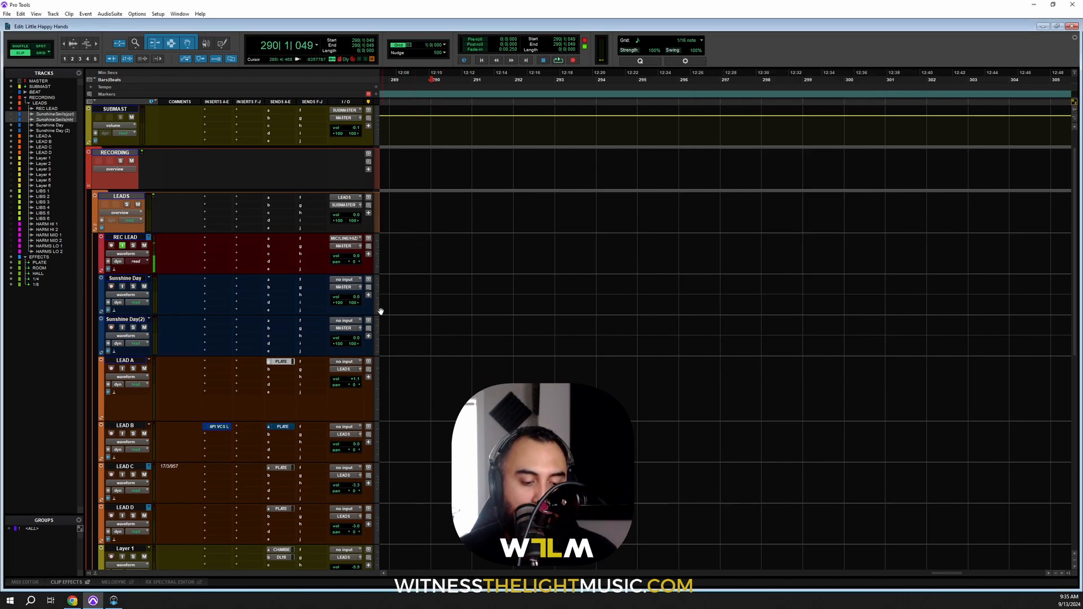
{"action": "key", "text": "space"}
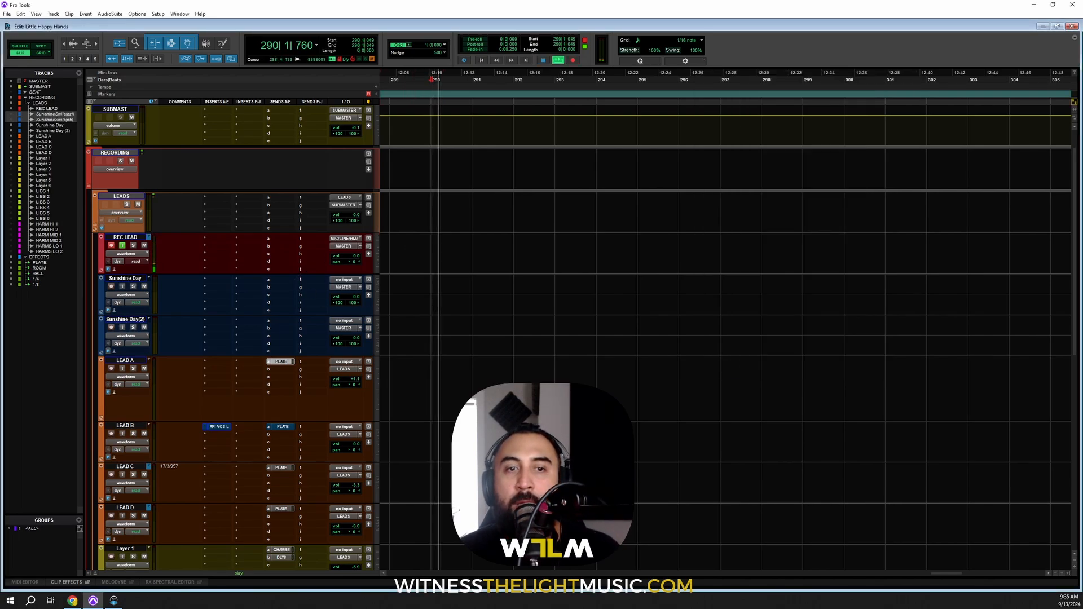
{"action": "key", "text": "space"}
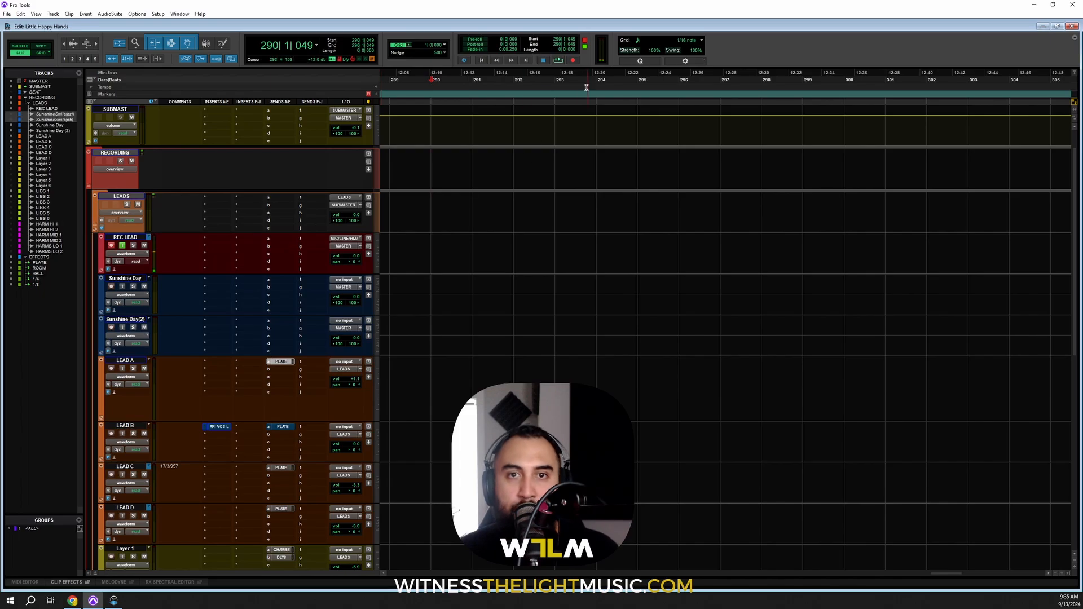
{"action": "left_click", "coordinate": [562, 62]}
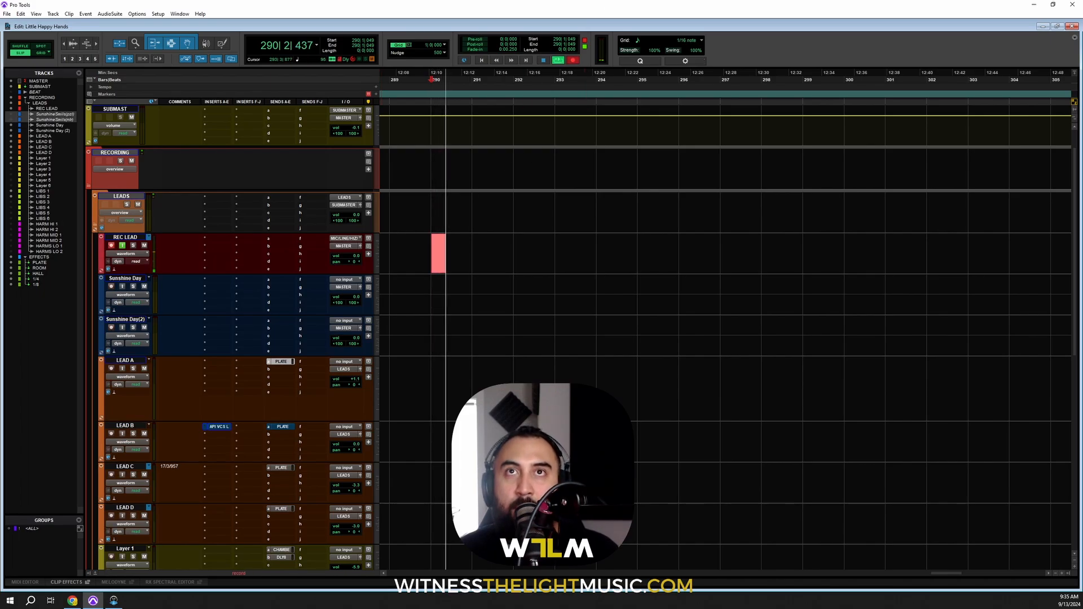
{"action": "left_click_drag", "start_coordinate": [784, 2], "coordinate": [738, 62]}
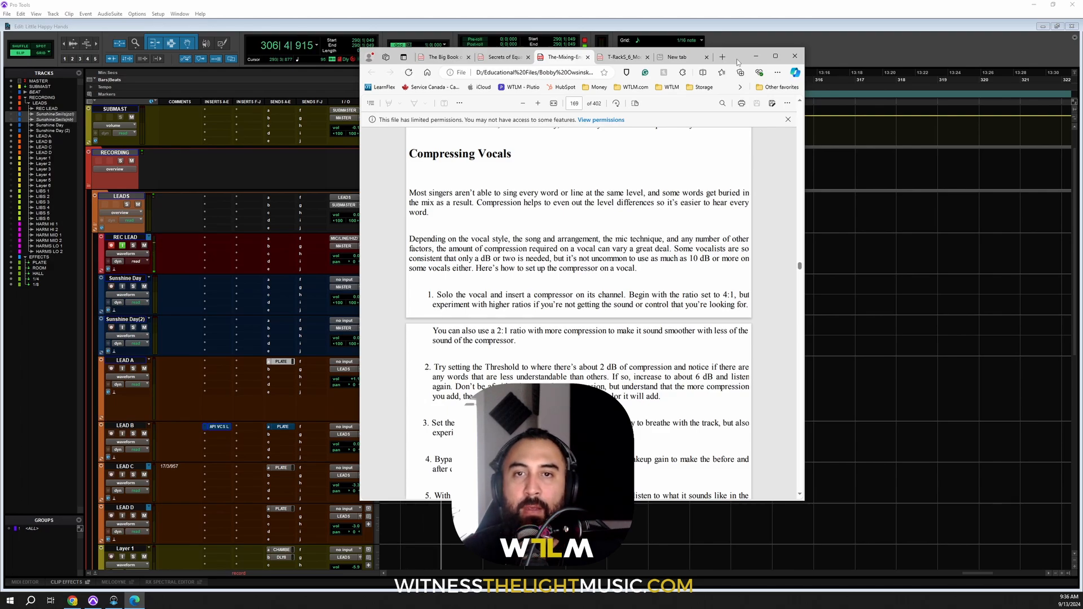
{"action": "key", "text": "space"}
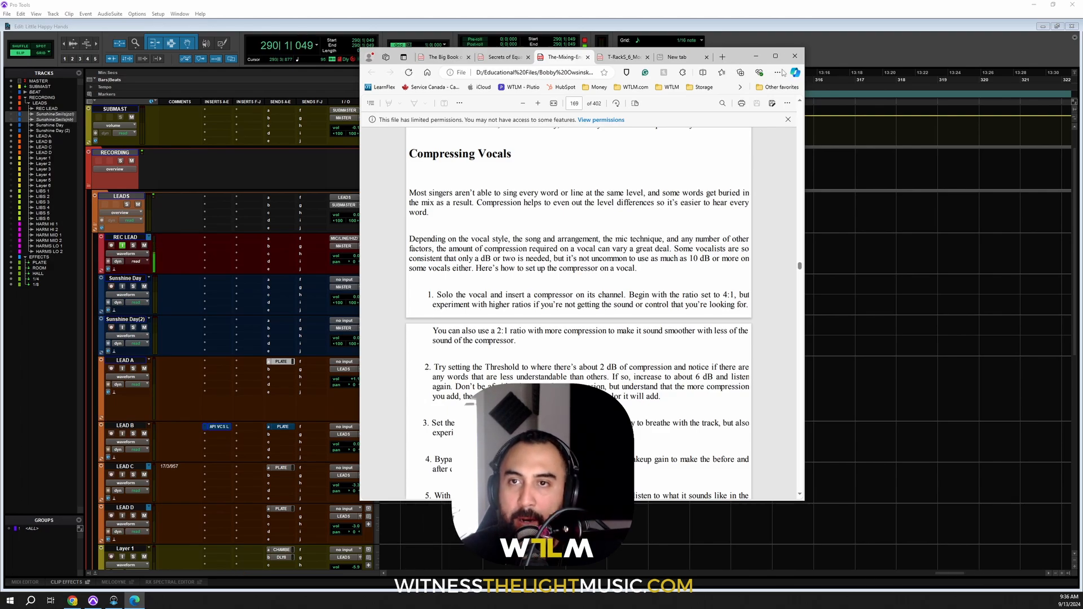
Step: Return to Pro Tools and move the recorded vocal clip from REC LEAD to the LEAD B track at the same timeline position
{"action": "left_click", "coordinate": [755, 56]}
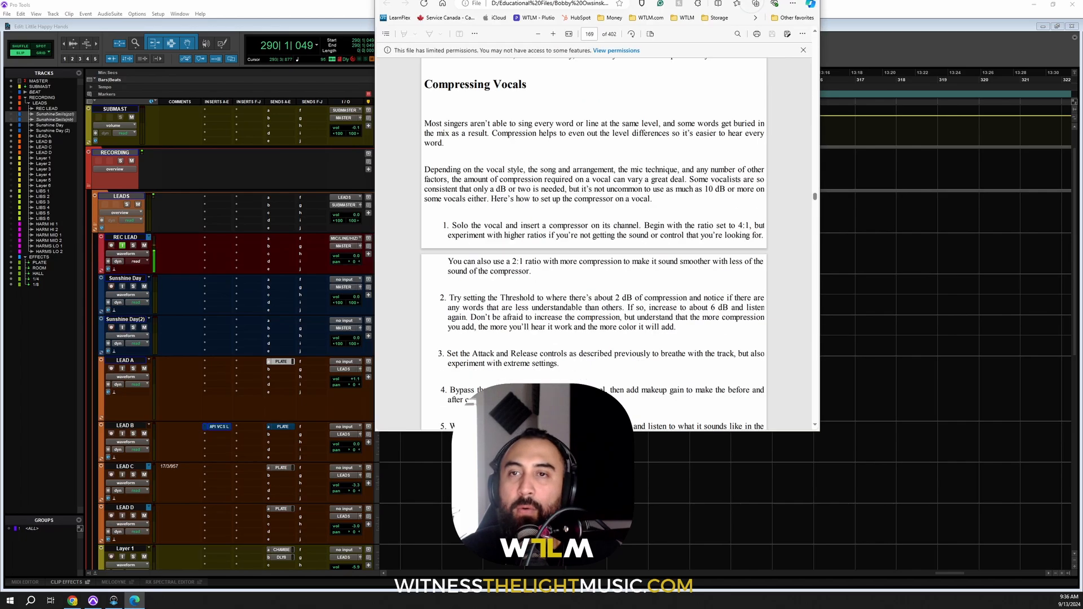
{"action": "left_click", "coordinate": [520, 248]}
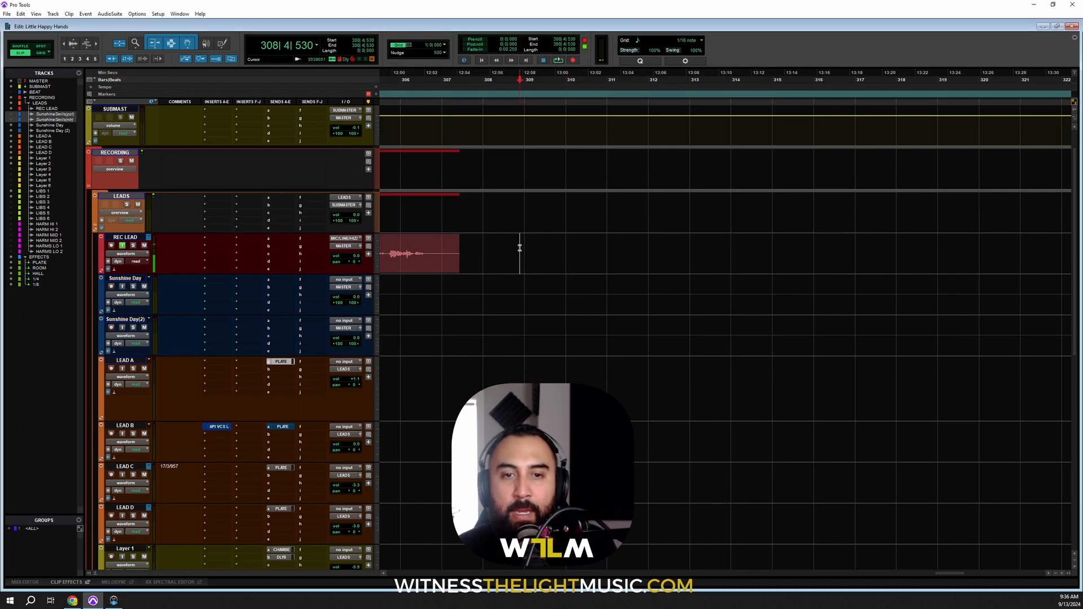
{"action": "key", "text": "t"}
{"action": "key", "text": "t"}
{"action": "scroll", "coordinate": [563, 292], "scroll_direction": "left", "scroll_amount": 3}
{"action": "left_click", "coordinate": [635, 273]}
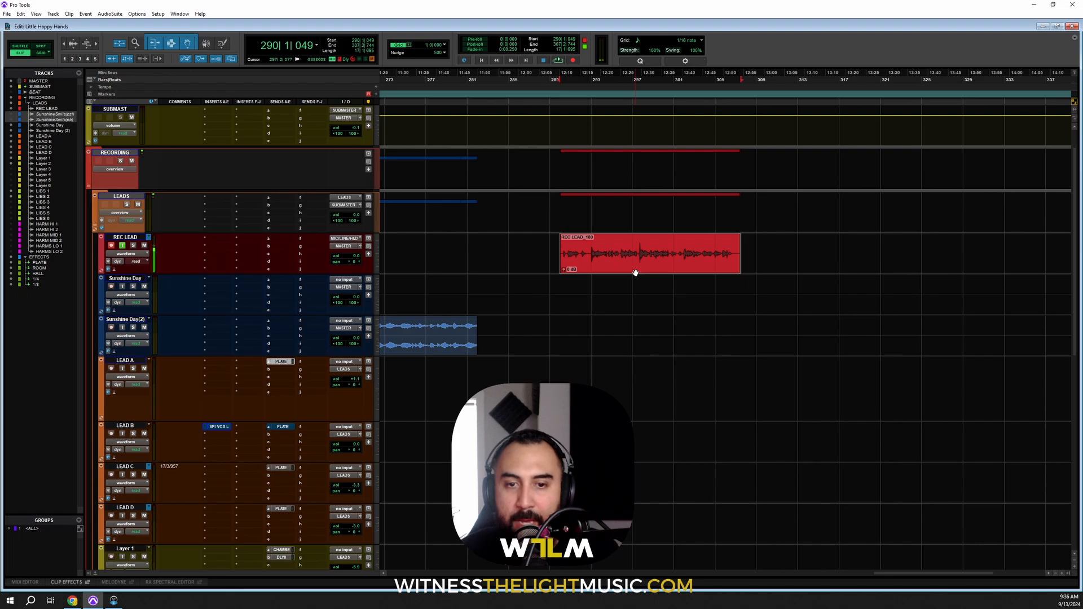
{"action": "left_click_drag", "start_coordinate": [635, 273], "coordinate": [636, 432]}
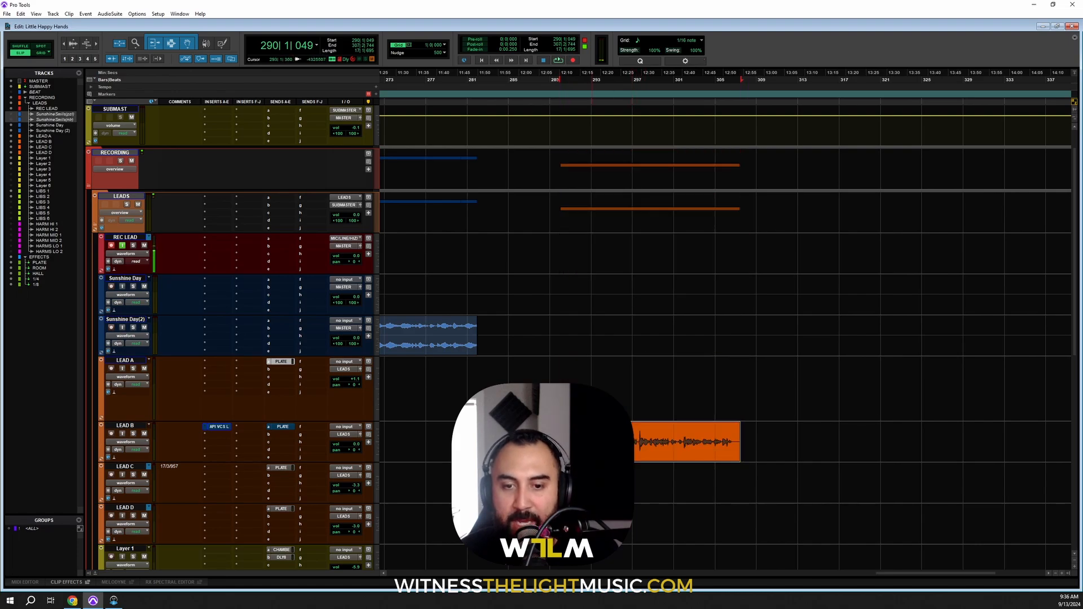
Step: Fit the LEAD B clip to the view and examine its loud and quiet phrases, selecting the one from bar 293 to 295
{"action": "key", "text": "ctrl+alt+f"}
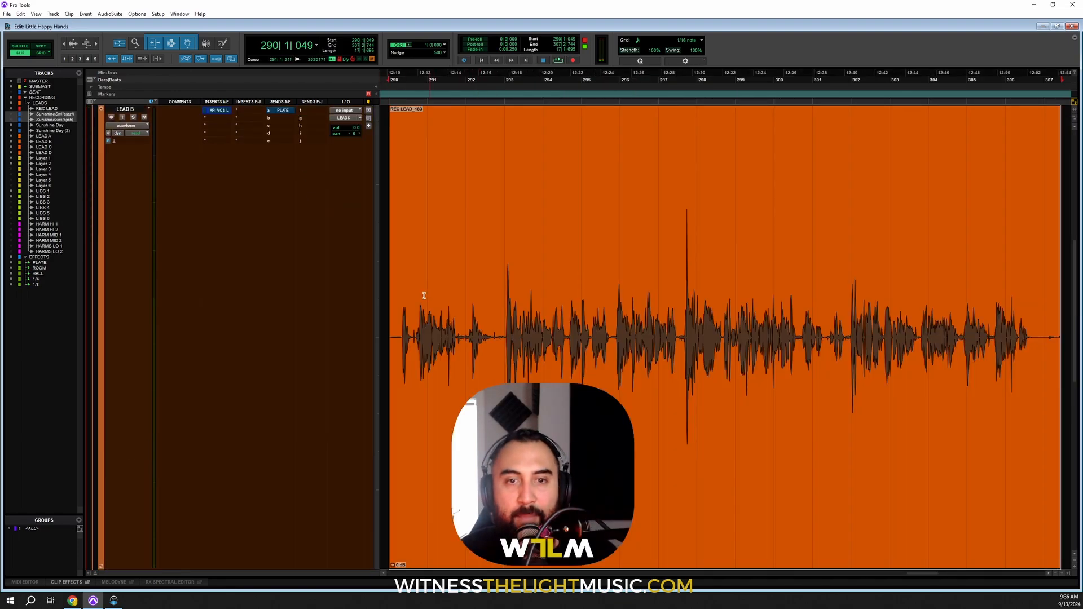
{"action": "left_click", "coordinate": [596, 300]}
{"action": "left_click", "coordinate": [500, 291]}
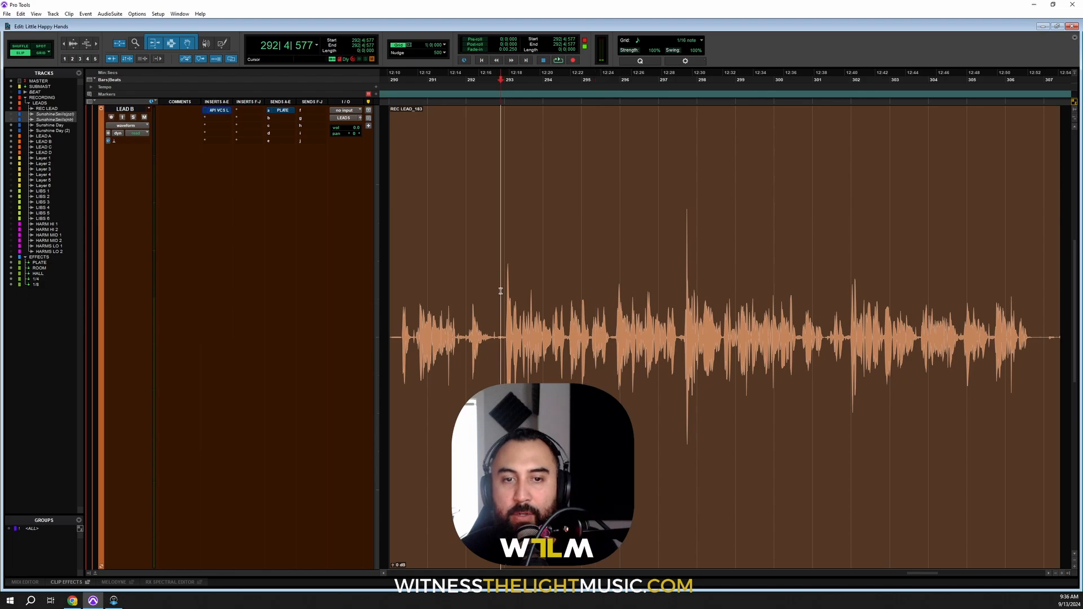
{"action": "left_click_drag", "start_coordinate": [500, 291], "coordinate": [613, 355]}
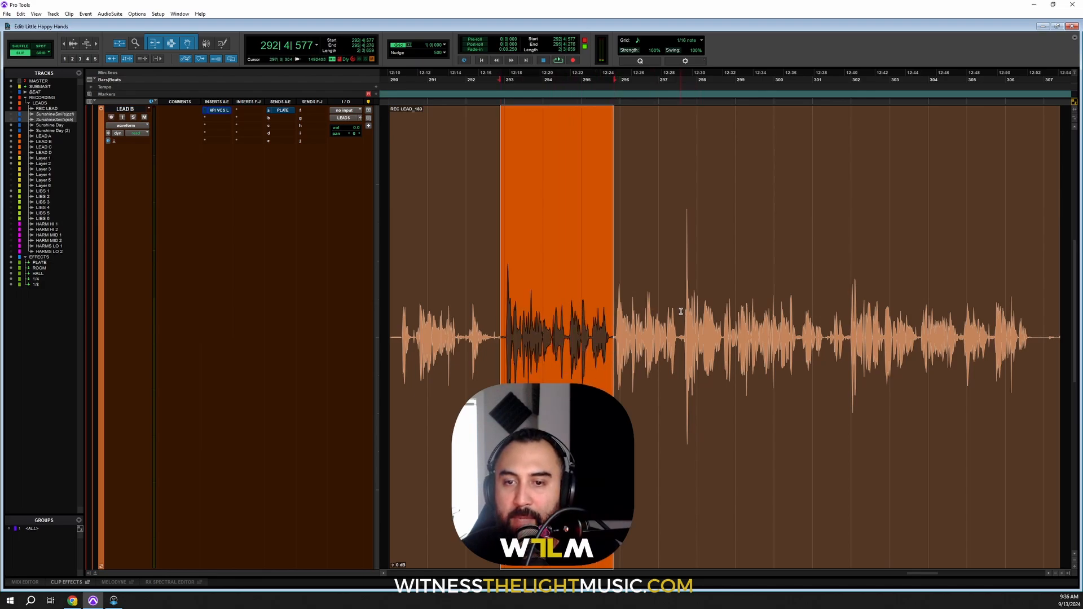
{"action": "left_click_drag", "start_coordinate": [681, 311], "coordinate": [717, 328]}
{"action": "left_click_drag", "start_coordinate": [798, 343], "coordinate": [845, 359]}
{"action": "left_click", "coordinate": [804, 333]}
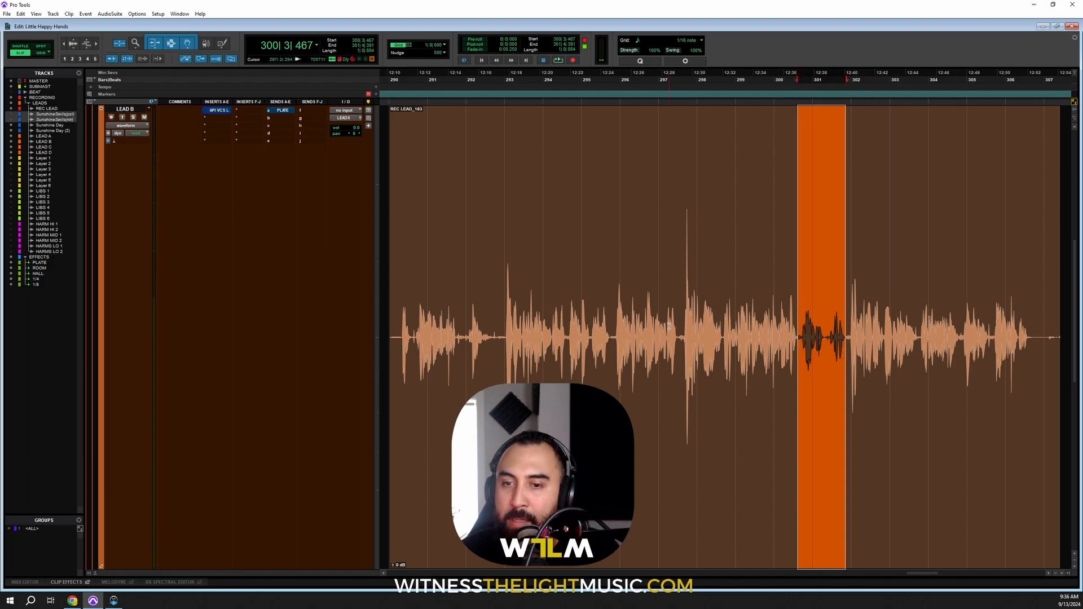
{"action": "left_click_drag", "start_coordinate": [609, 329], "coordinate": [505, 326]}
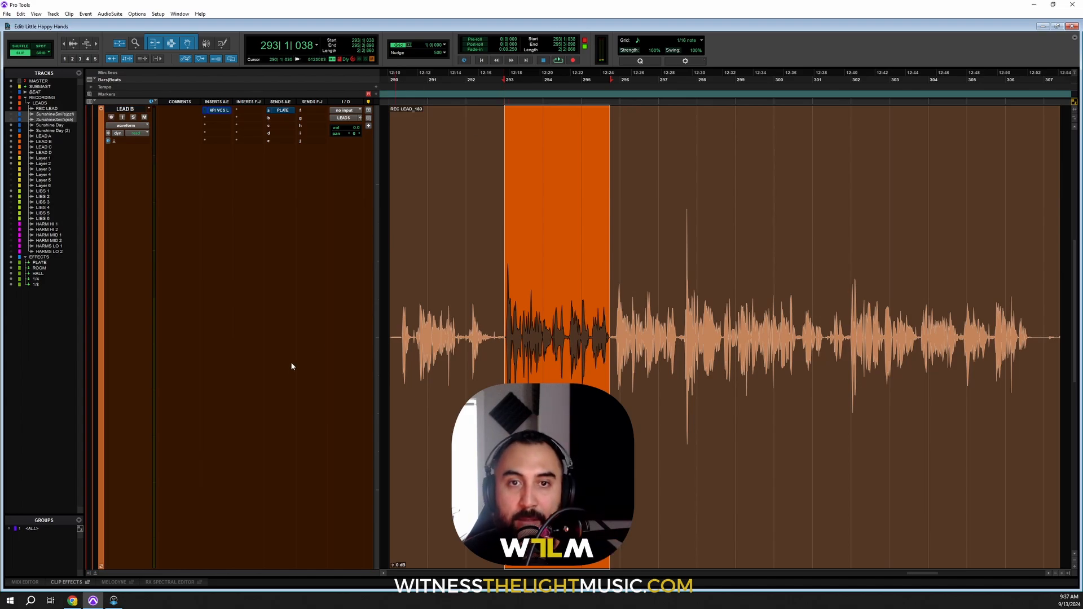
Step: Open the API Vision channel strip on LEAD B and compare it with the MixRoom Unison strip before moving that window away
{"action": "left_click", "coordinate": [218, 110]}
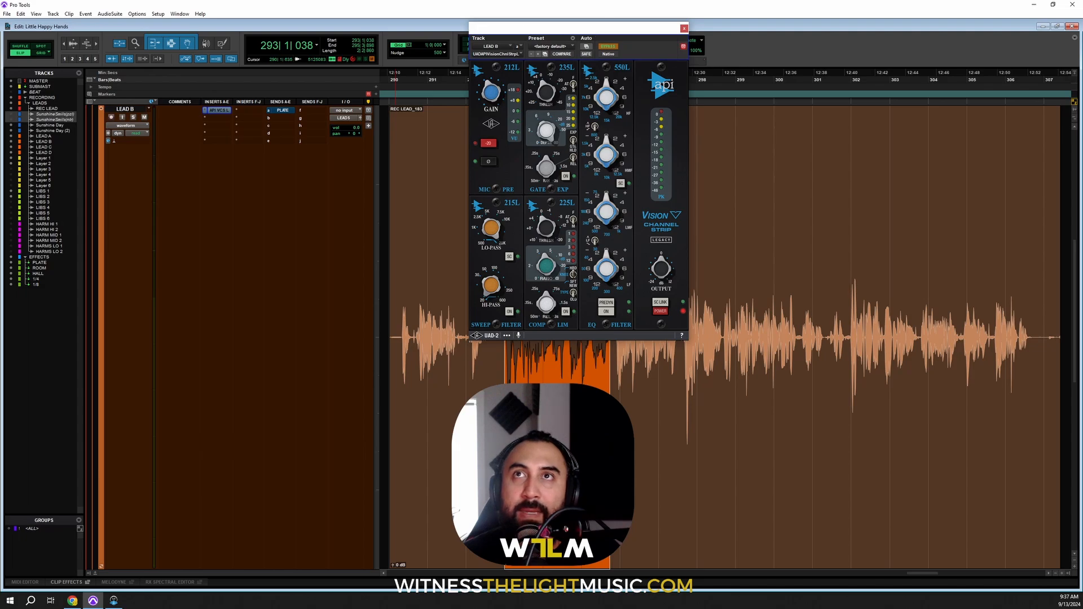
{"action": "key", "text": "alt+Tab"}
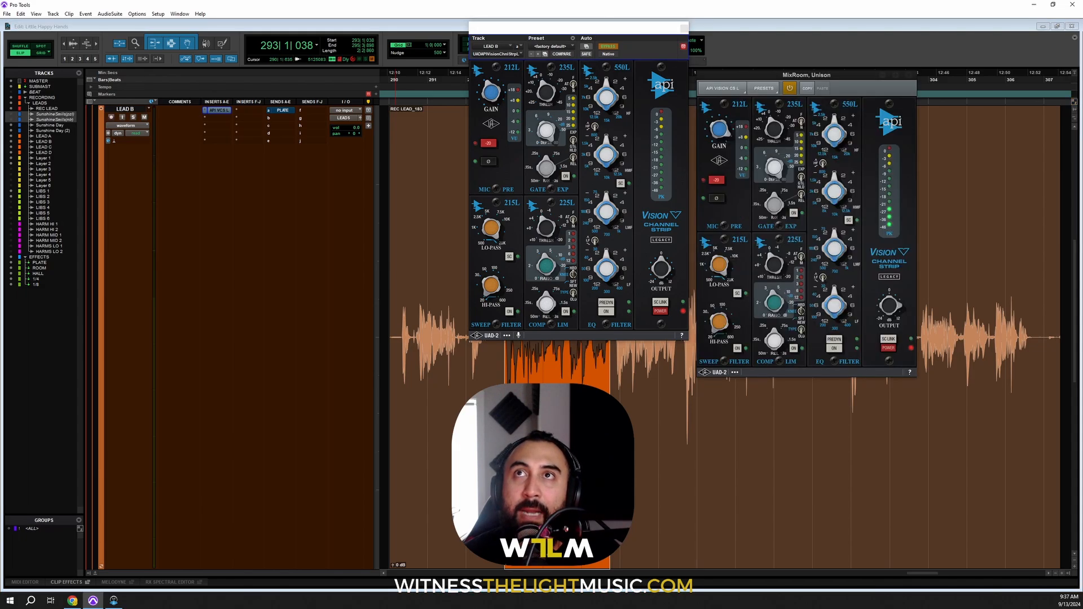
{"action": "left_click_drag", "start_coordinate": [853, 75], "coordinate": [871, 41]}
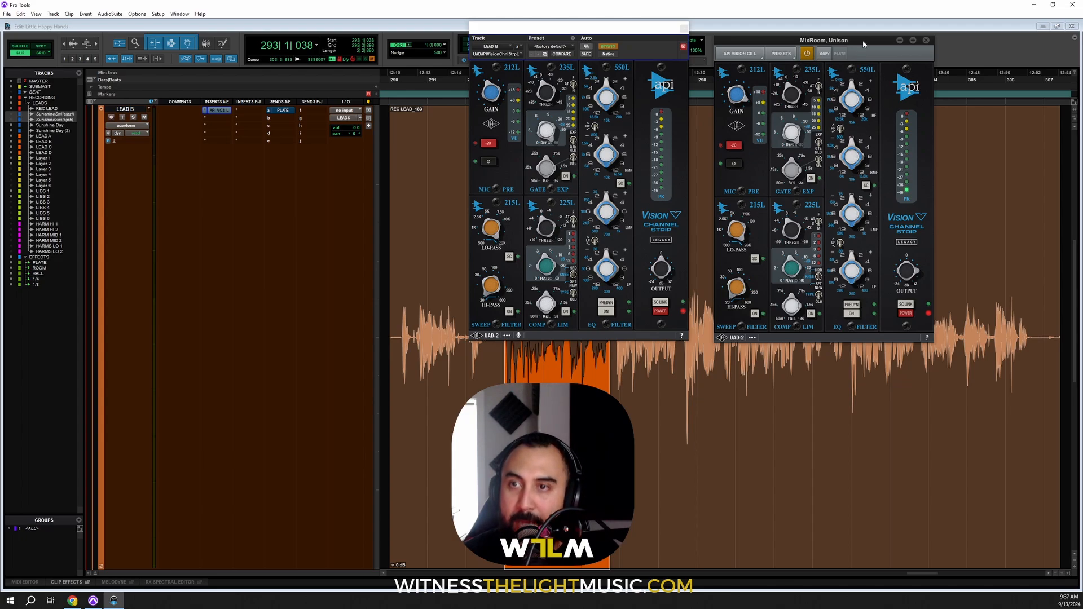
{"action": "left_click_drag", "start_coordinate": [856, 43], "coordinate": [866, 0]}
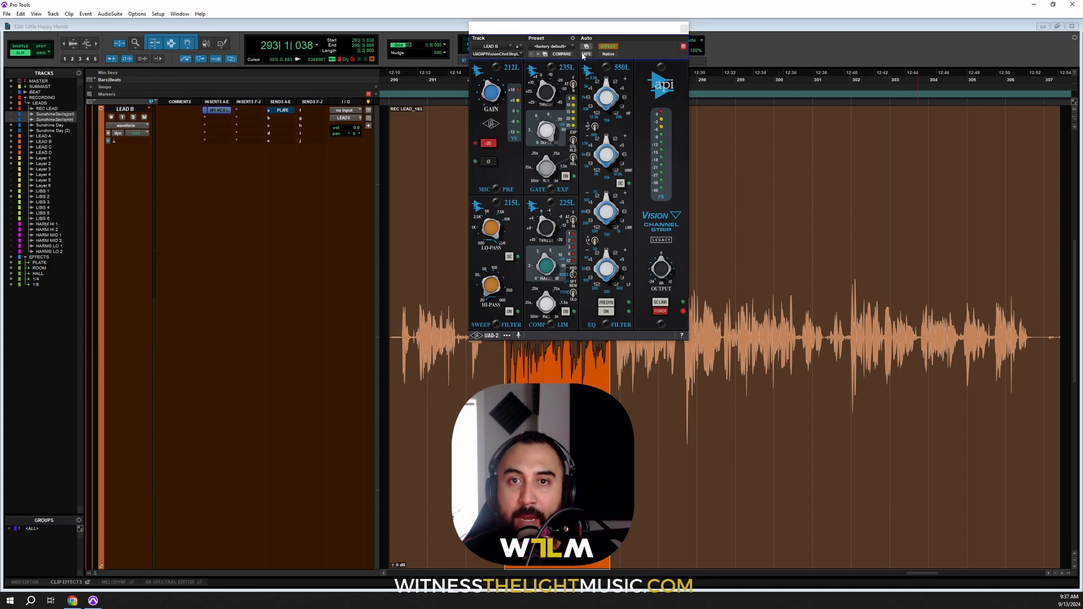
{"action": "left_click_drag", "start_coordinate": [595, 31], "coordinate": [589, 69]}
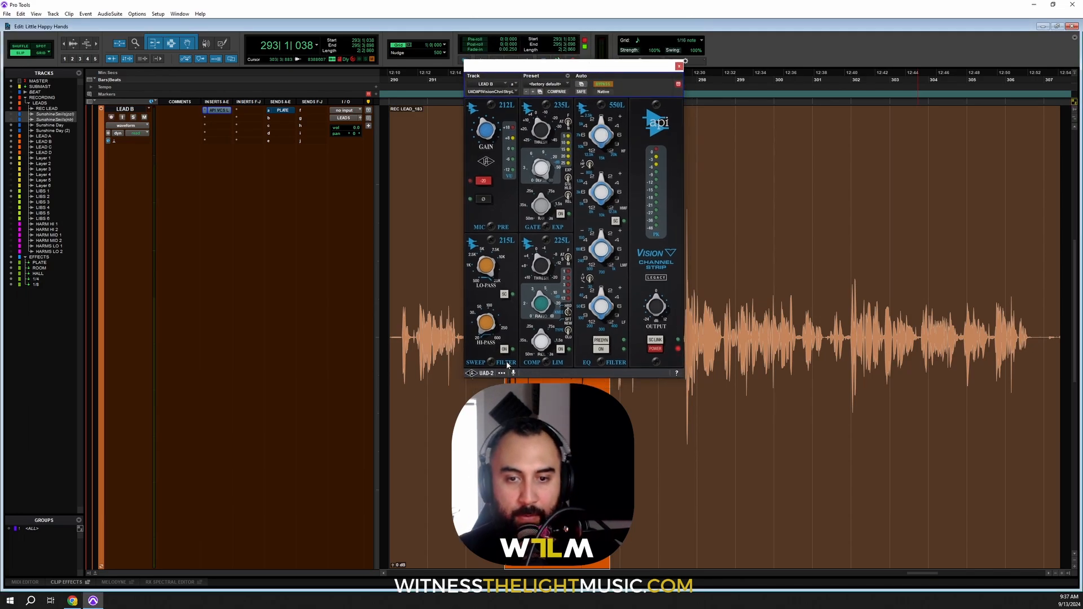
Step: Play the whole LEAD B clip and narrow loop playback to the passage from the end of bar 292 to bar 297
{"action": "key", "text": "ctrl+a"}
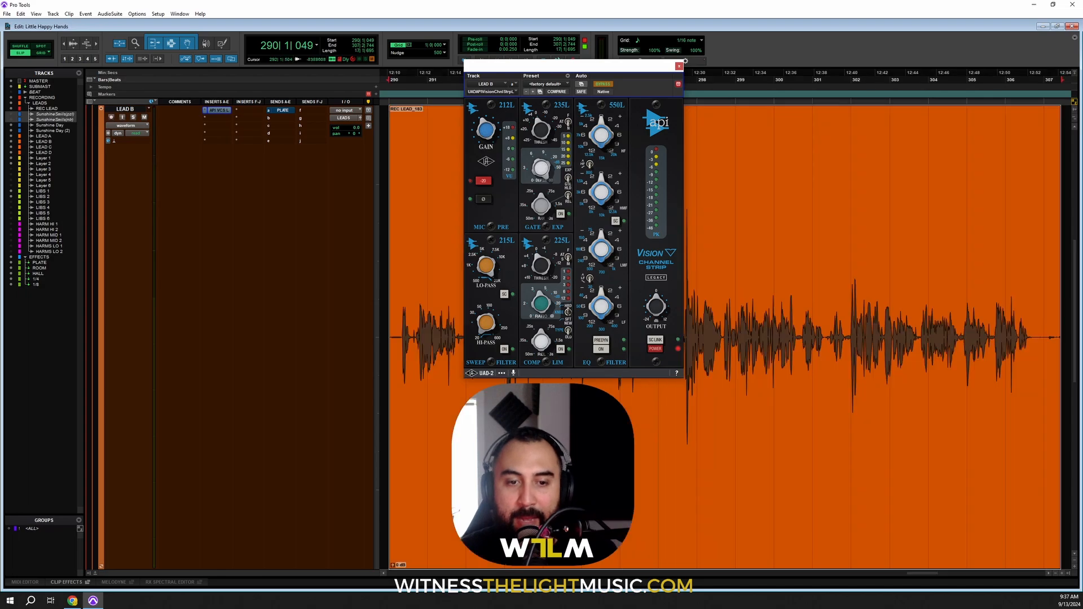
{"action": "key", "text": "space"}
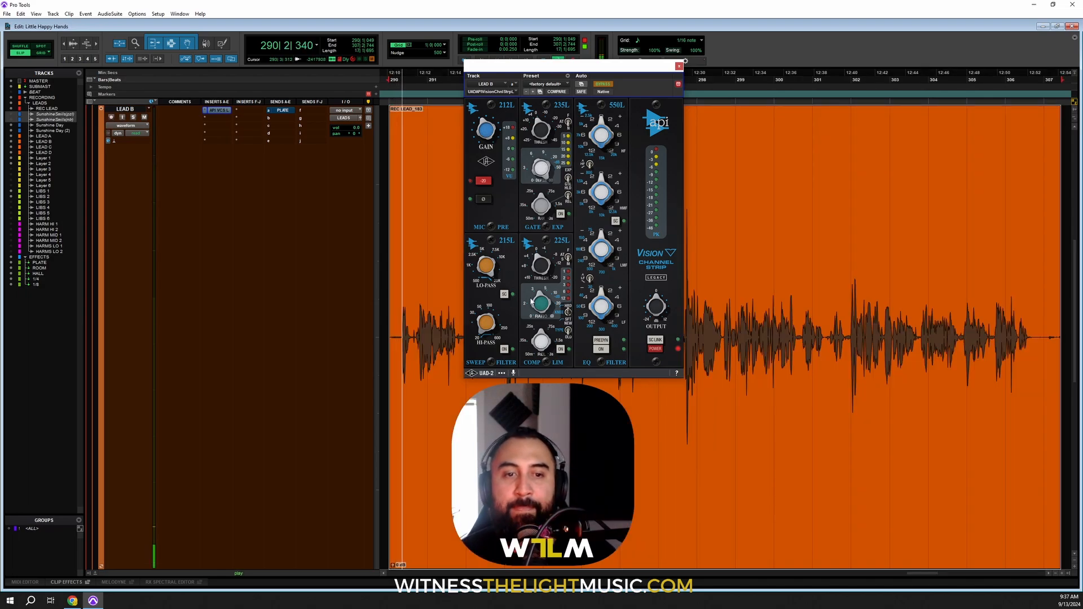
{"action": "left_click_drag", "start_coordinate": [619, 69], "coordinate": [397, 59]}
{"action": "left_click_drag", "start_coordinate": [510, 333], "coordinate": [681, 373]}
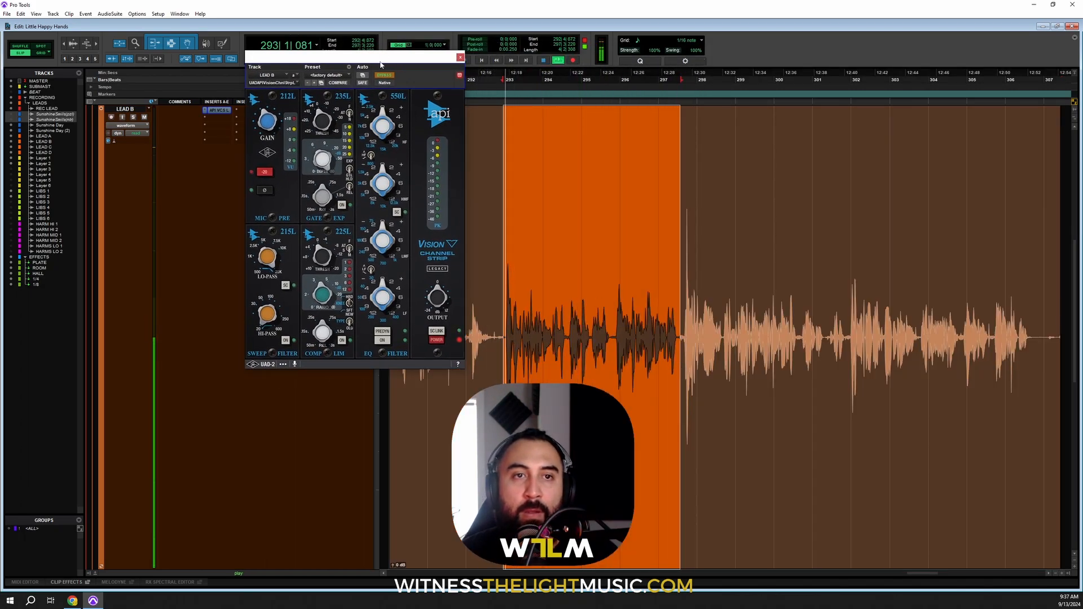
{"action": "left_click_drag", "start_coordinate": [383, 60], "coordinate": [599, 43]}
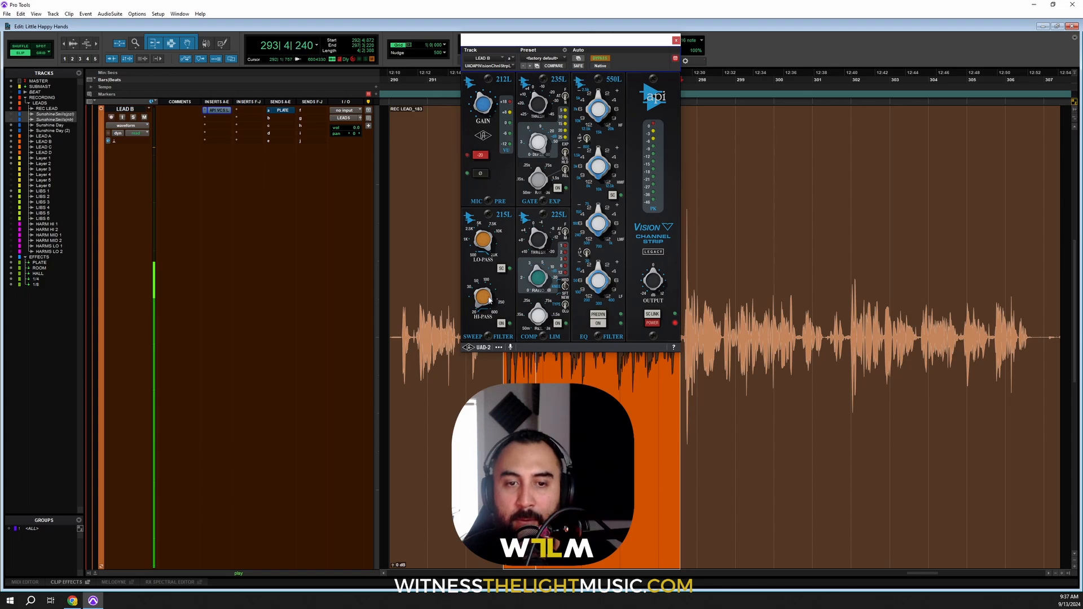
Step: Adjust the hi-pass frequency in LEAD B's API Vision channel strip and switch the sweep filter on
{"action": "left_click_drag", "start_coordinate": [487, 297], "coordinate": [483, 262]}
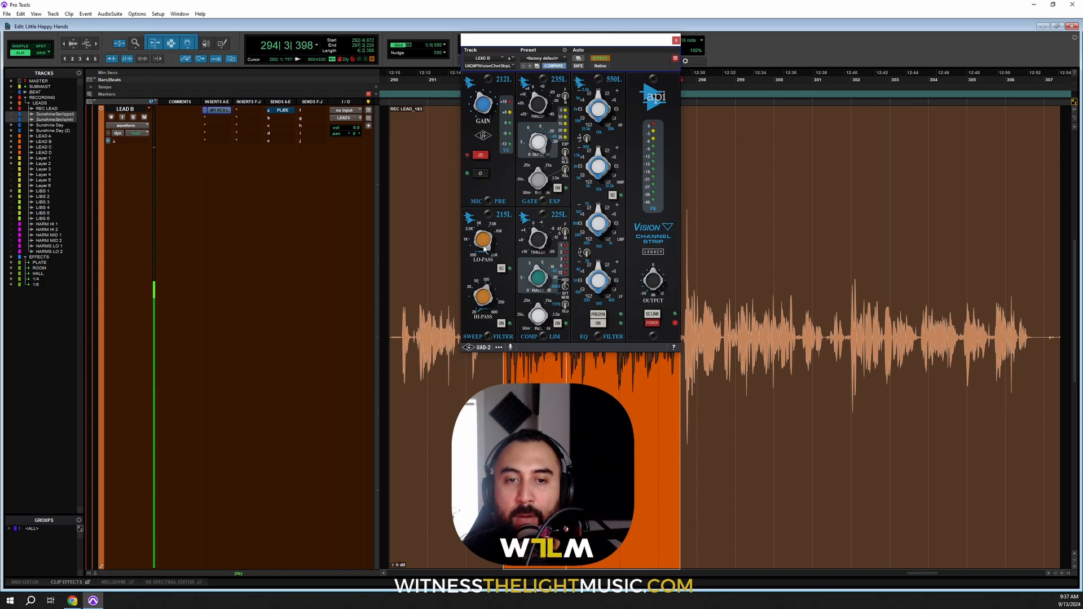
{"action": "left_click", "coordinate": [501, 323]}
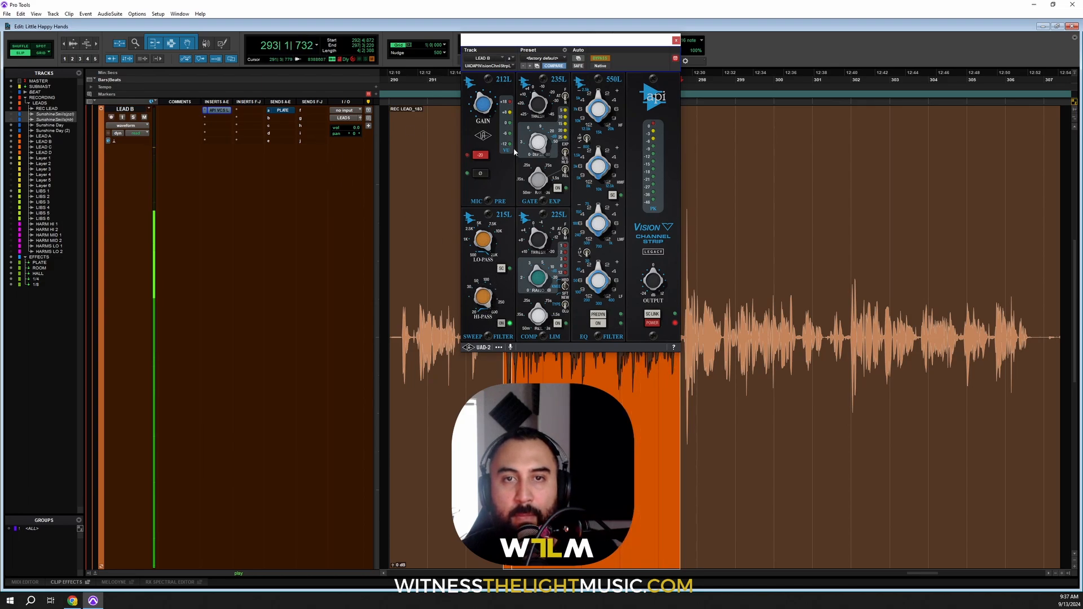
{"action": "left_click_drag", "start_coordinate": [622, 40], "coordinate": [621, 27]}
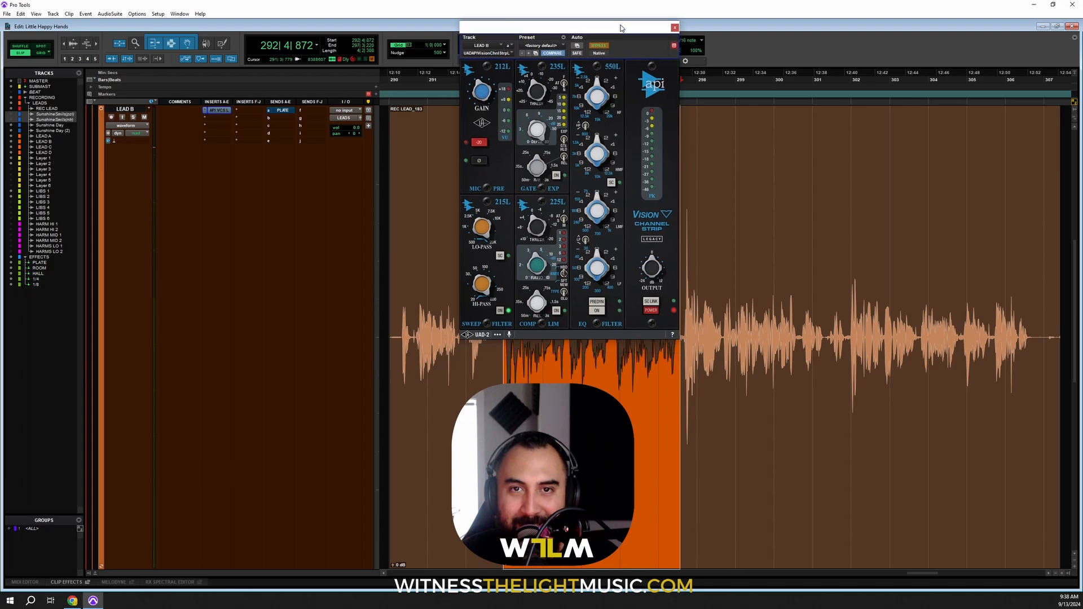
Step: Take the API Vision channel strip out of bypass and audition the selected LEAD B passage through the hi-pass filter
{"action": "left_click", "coordinate": [602, 47]}
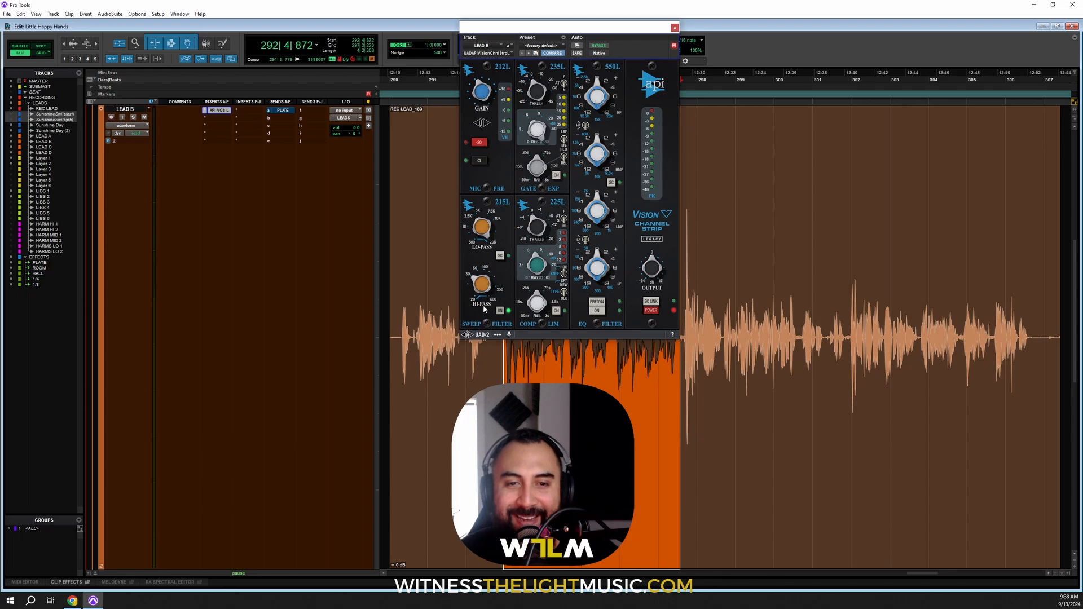
{"action": "key", "text": "space"}
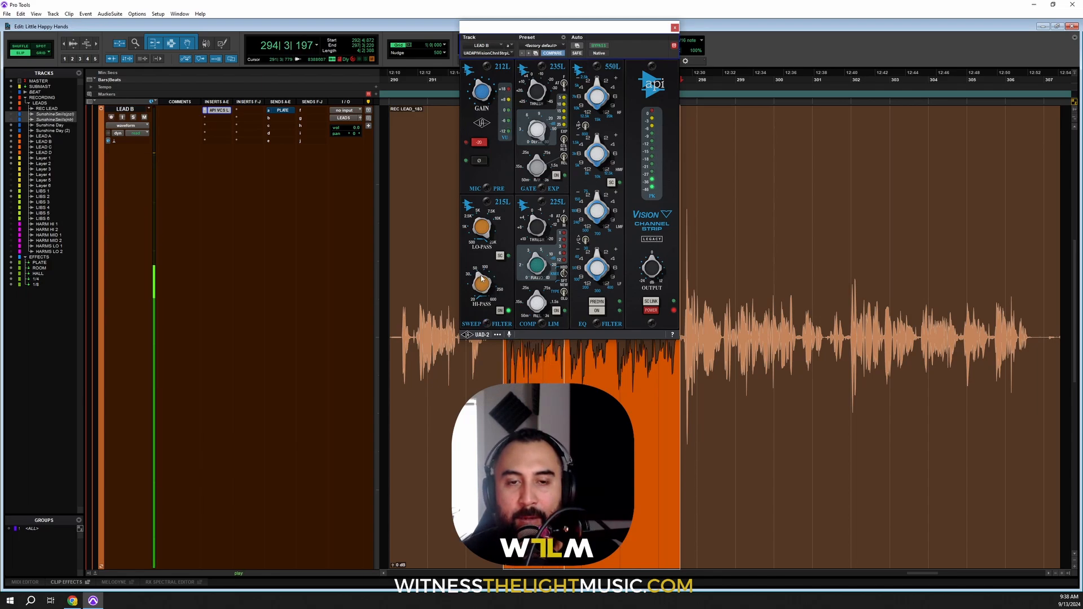
{"action": "key", "text": "space"}
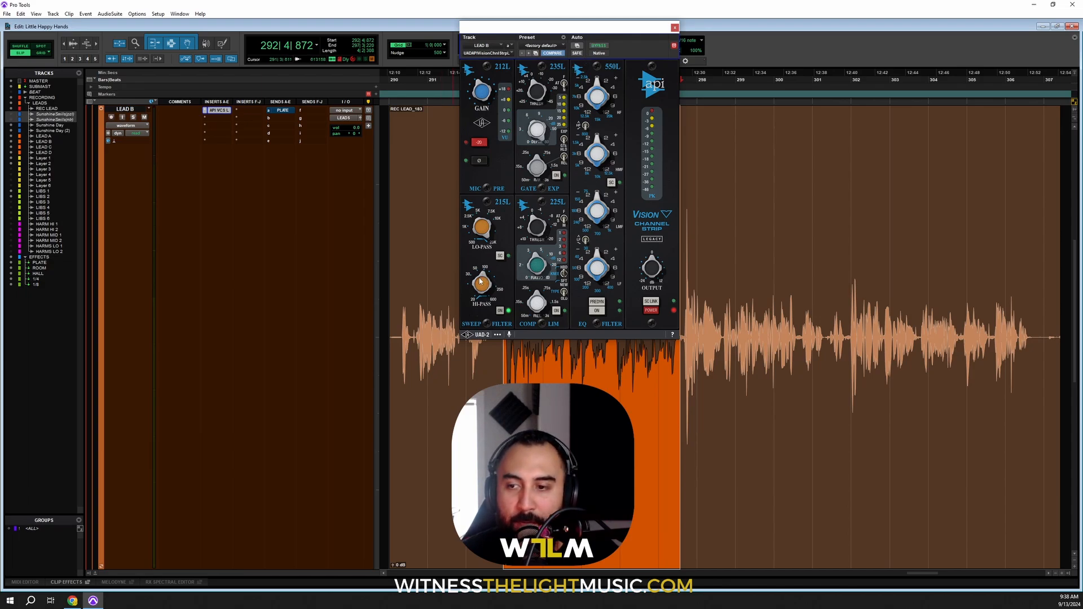
{"action": "key", "text": "space"}
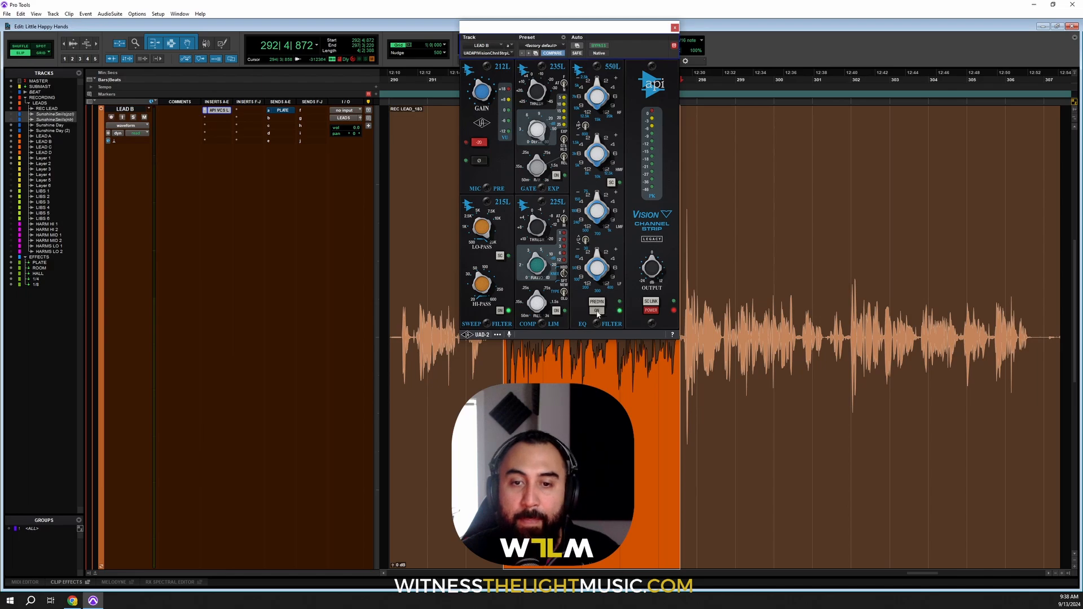
Step: Boost the low band and cut the low-mid band of the 550L EQ while auditioning the selected LEAD B passage
{"action": "key", "text": "space"}
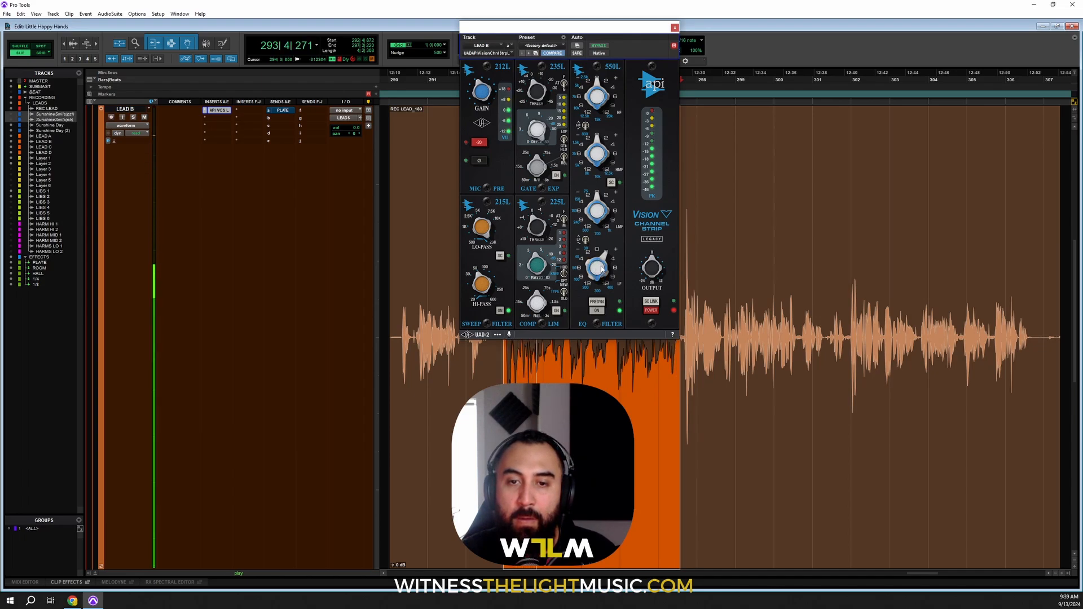
{"action": "key", "text": "space"}
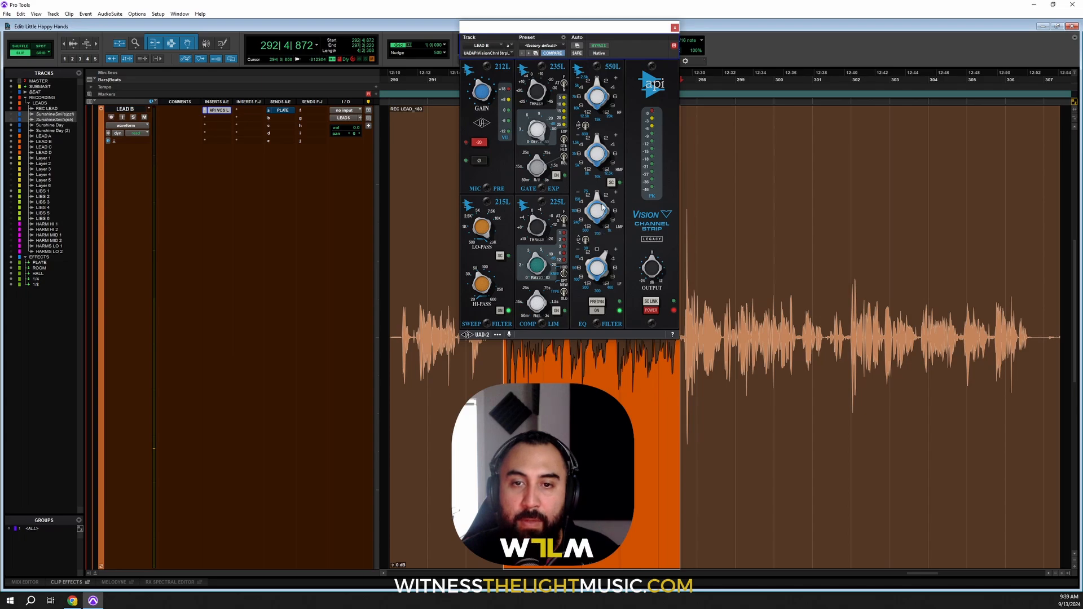
{"action": "key", "text": "space"}
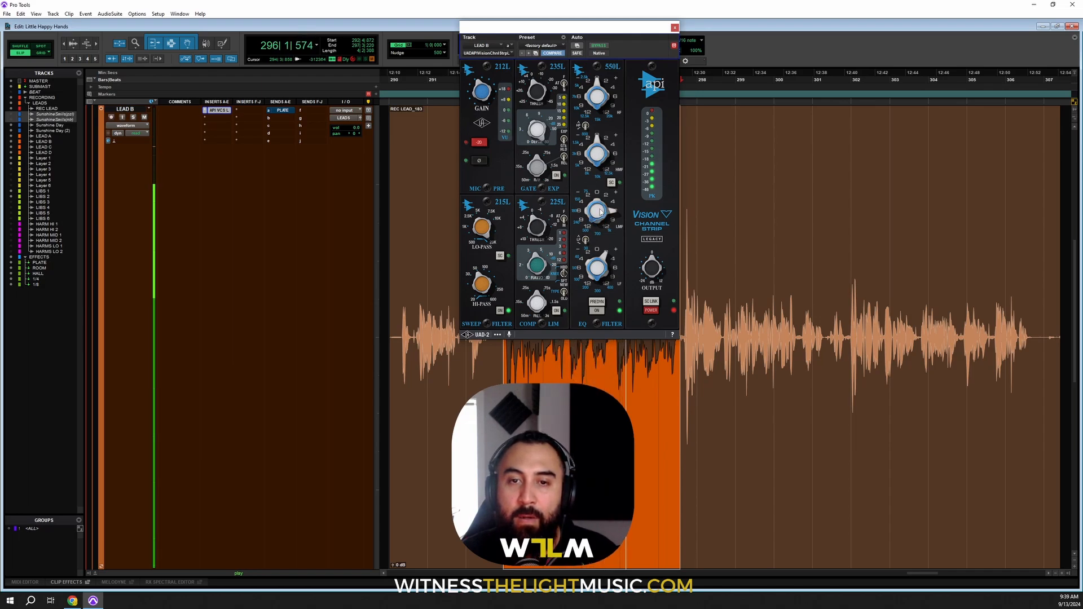
{"action": "key", "text": "space"}
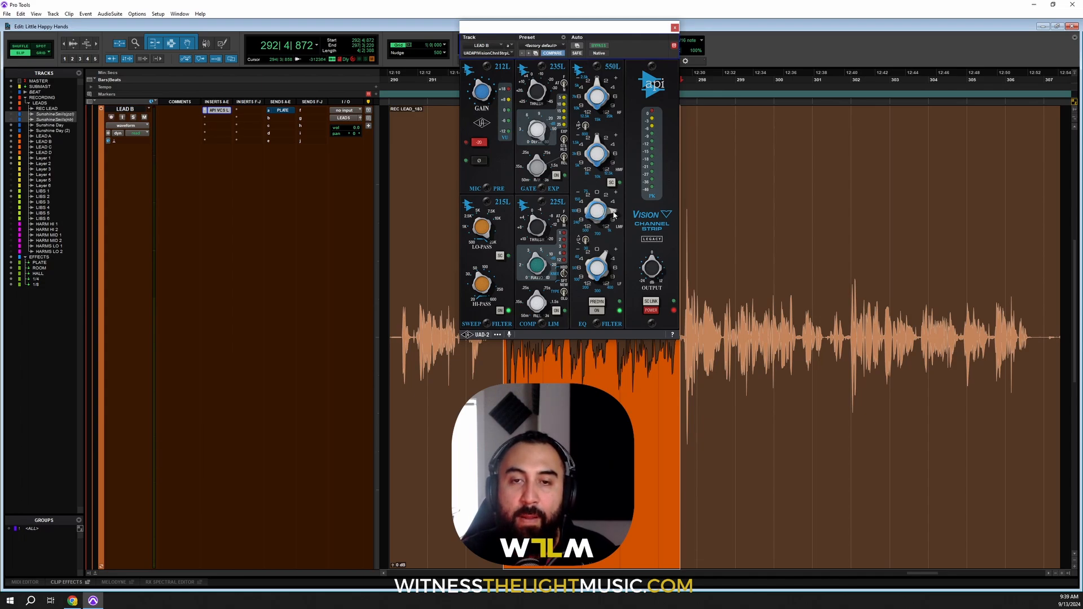
{"action": "left_click_drag", "start_coordinate": [600, 200], "coordinate": [600, 199]}
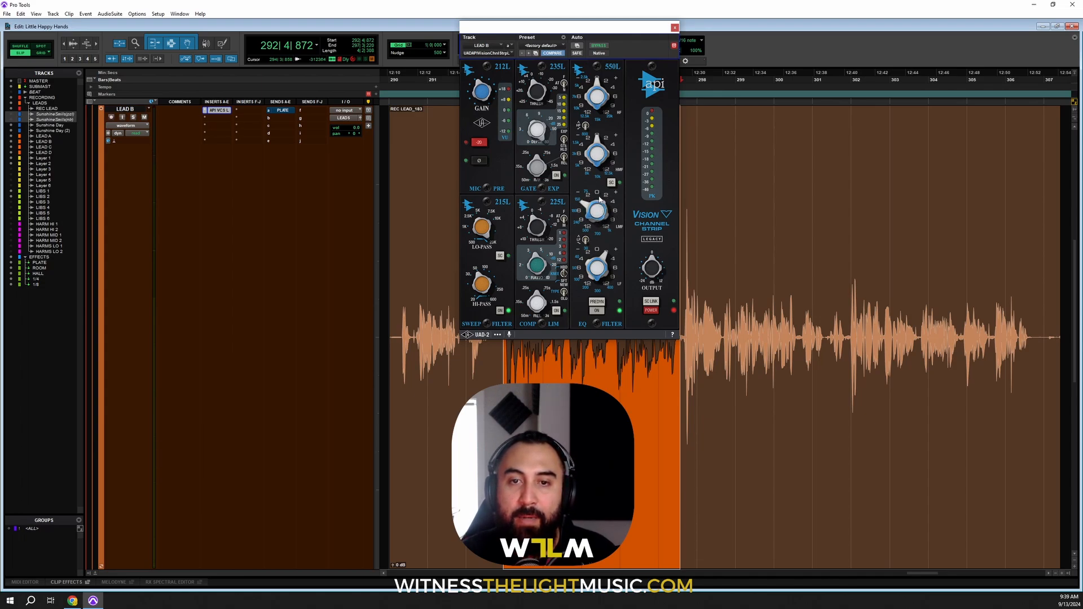
{"action": "key", "text": "space"}
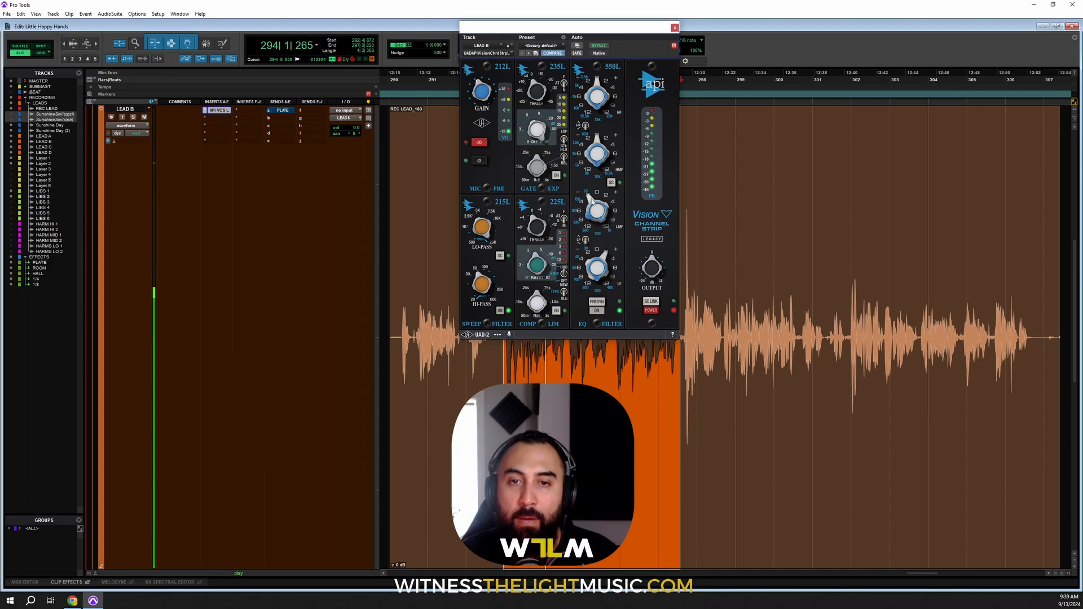
{"action": "key", "text": "space"}
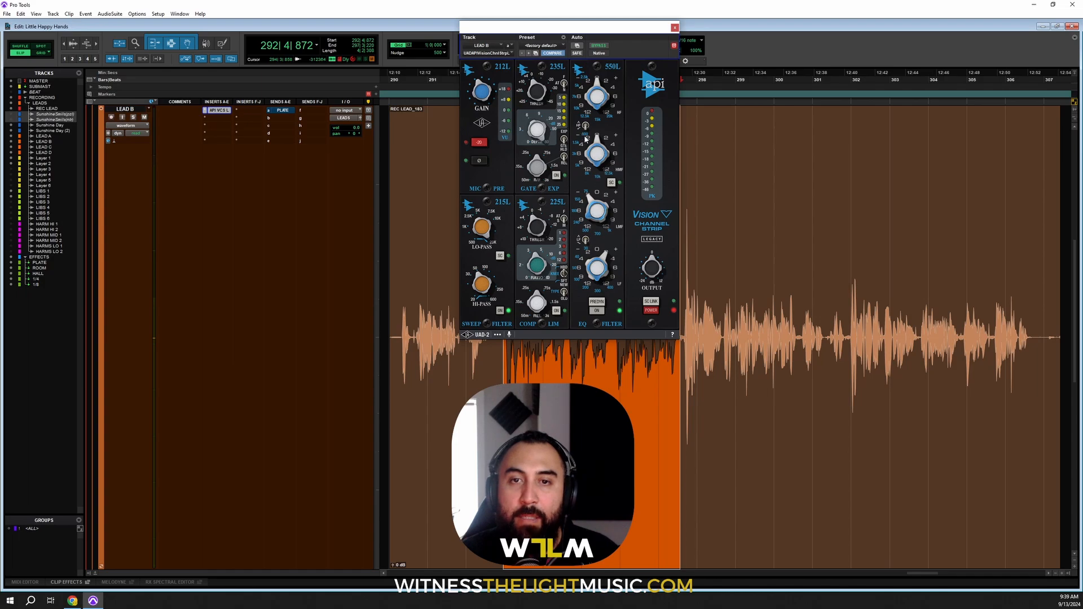
Step: Sweep the 550L EQ's high-mid band with a strong boost during playback and settle on a smaller boost
{"action": "key", "text": "space"}
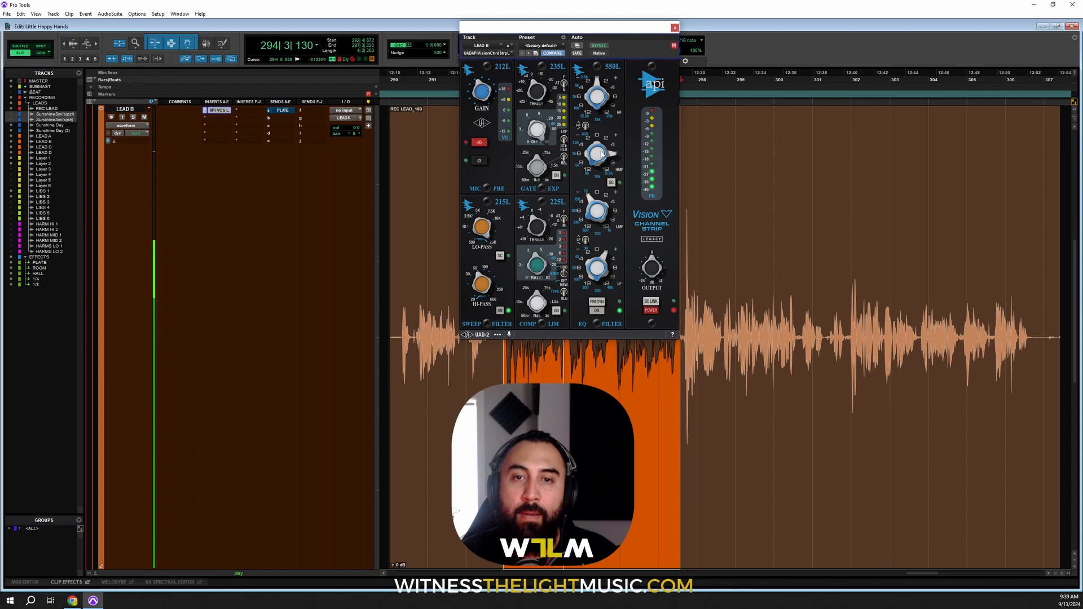
{"action": "scroll", "coordinate": [600, 149], "scroll_direction": "up", "scroll_amount": 1}
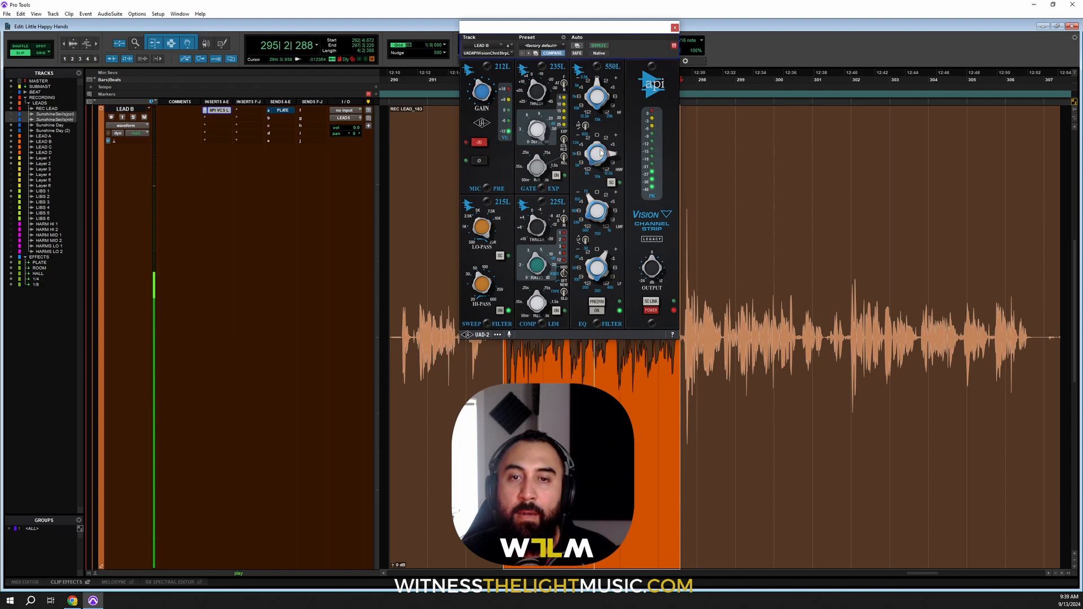
{"action": "scroll", "coordinate": [612, 153], "scroll_direction": "down", "scroll_amount": 1}
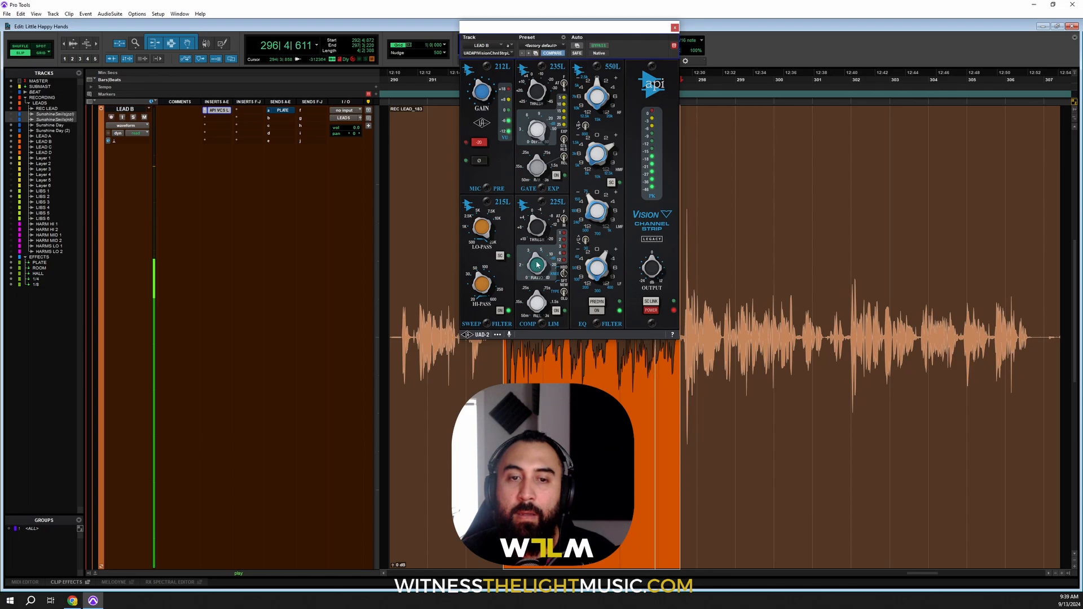
{"action": "key", "text": "space"}
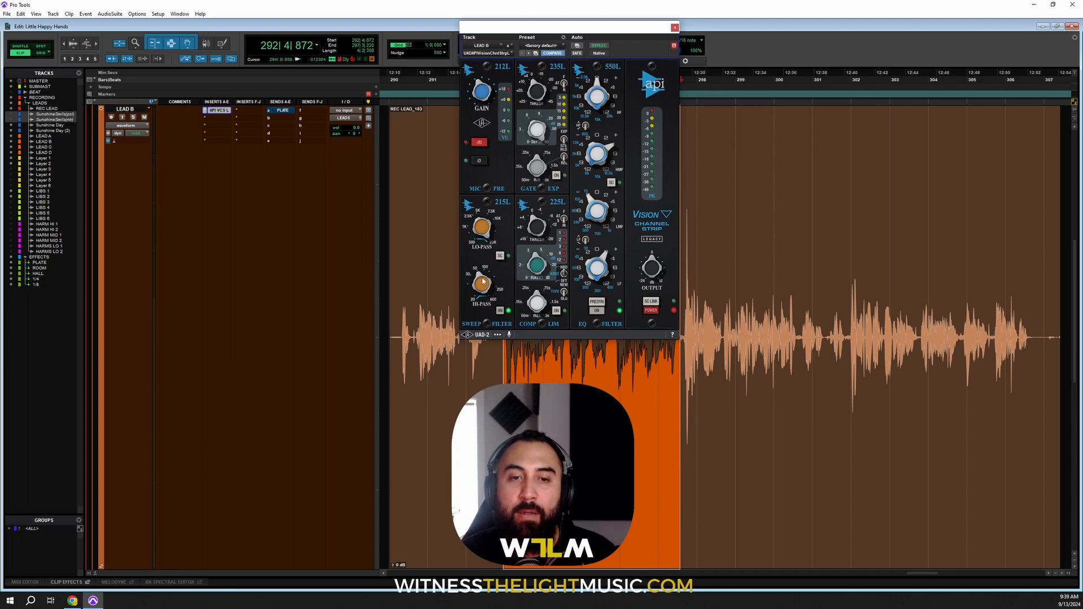
Step: Replay the selected passage to recheck the hi-pass filter and the high-mid boost by ear
{"action": "key", "text": "space"}
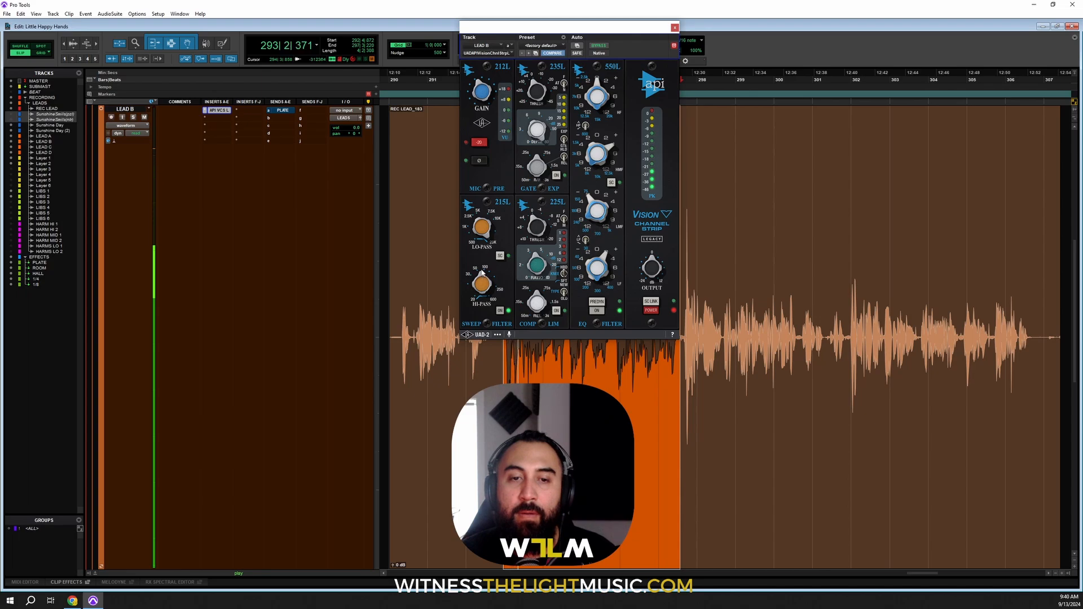
{"action": "key", "text": "space"}
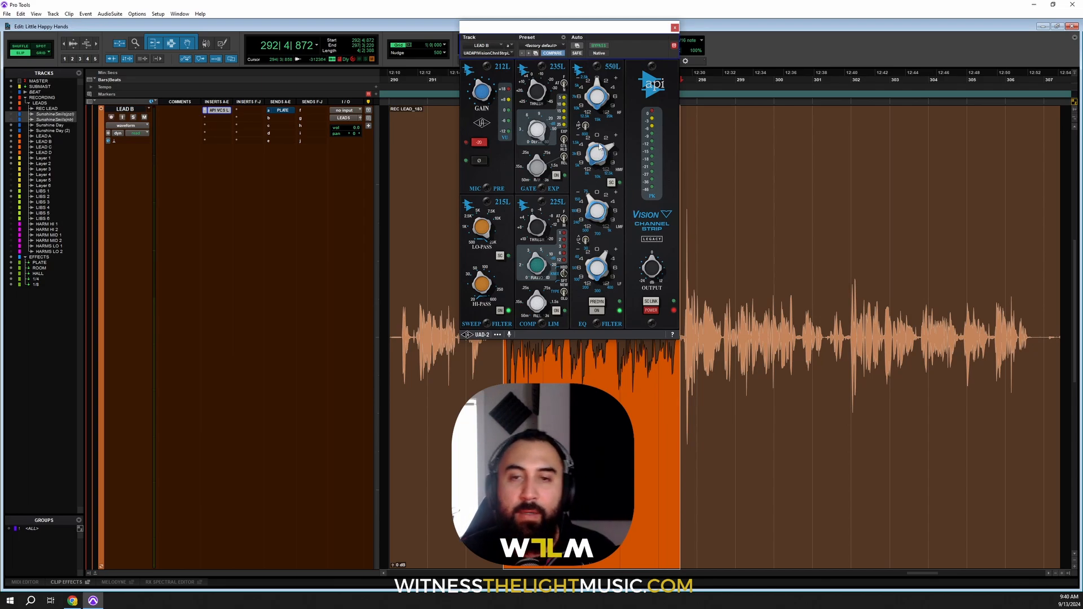
{"action": "key", "text": "space"}
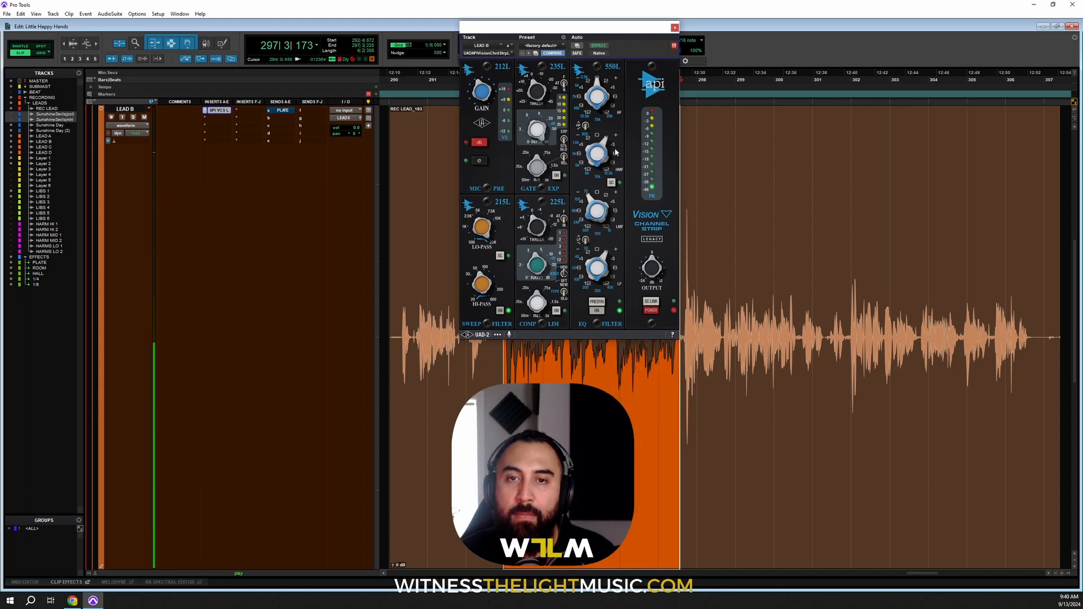
{"action": "key", "text": "space"}
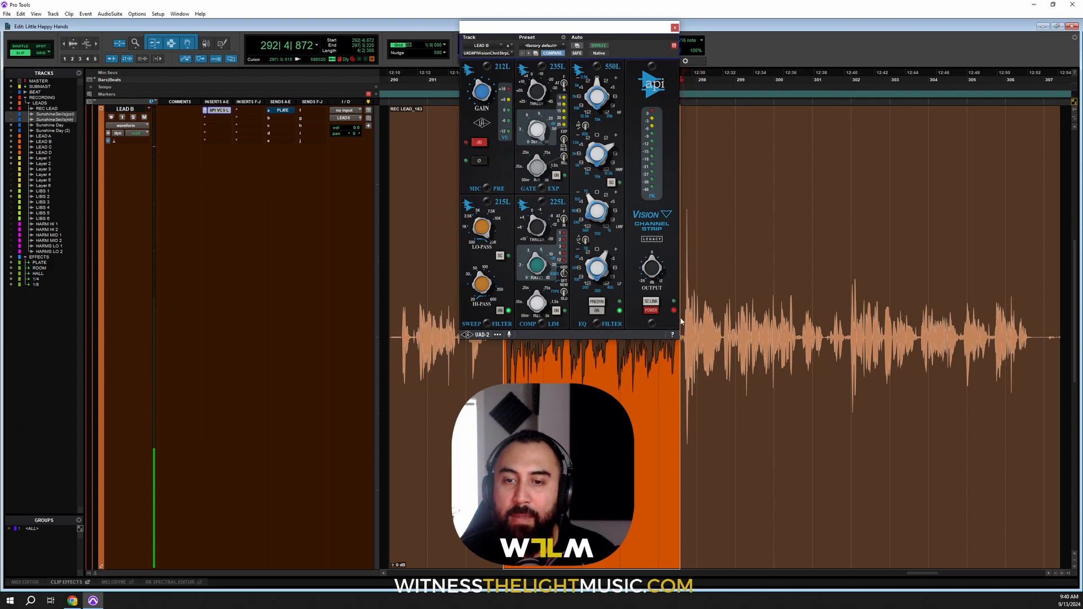
{"action": "key", "text": "space"}
{"action": "key", "text": "space"}
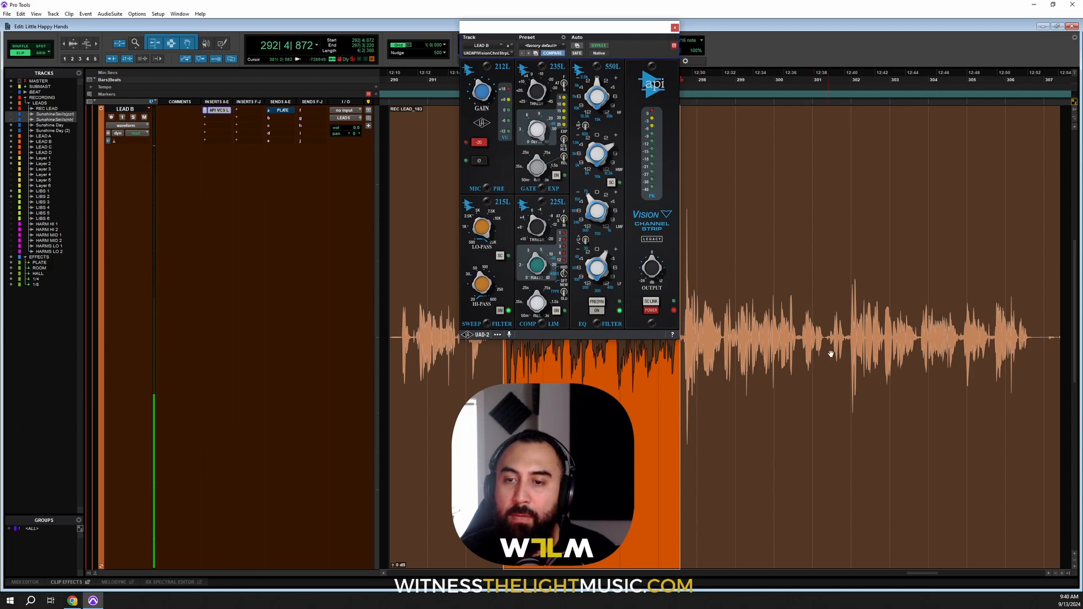
Step: Select LEAD B from bar 297 to the end of bar 301 and boost the 550L EQ's high band during playback
{"action": "left_click_drag", "start_coordinate": [632, 53], "coordinate": [605, 54]}
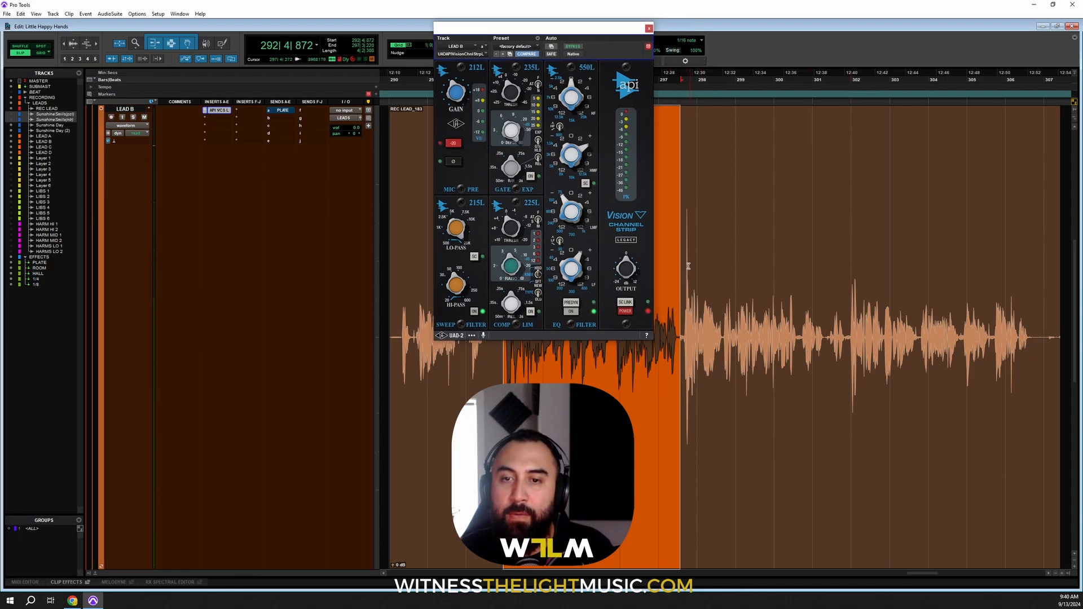
{"action": "left_click_drag", "start_coordinate": [681, 362], "coordinate": [850, 364]}
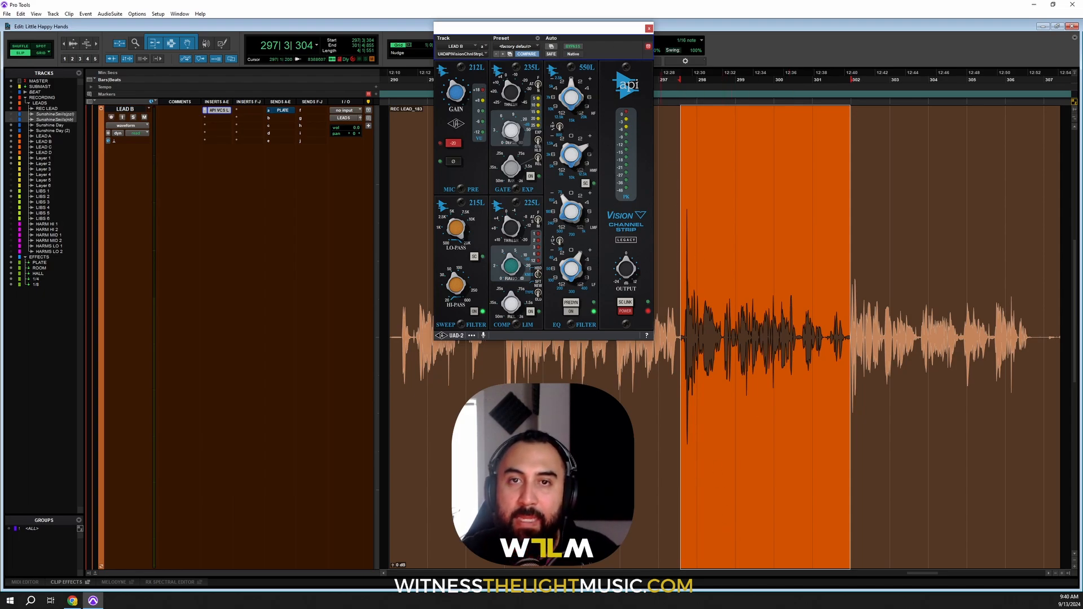
{"action": "left_click_drag", "start_coordinate": [588, 30], "coordinate": [603, 36]}
{"action": "key", "text": "space"}
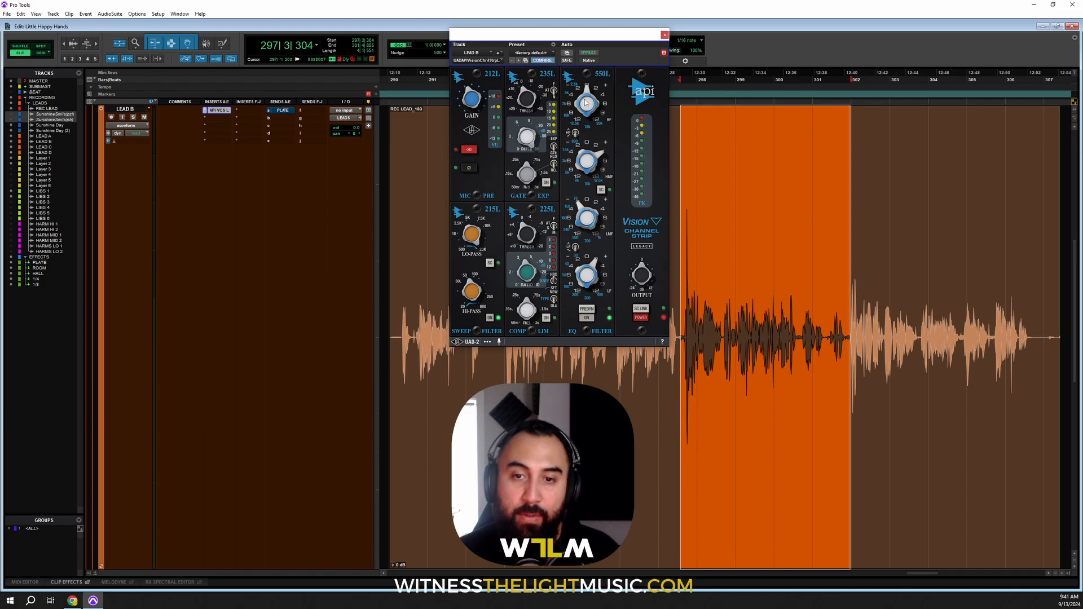
{"action": "key", "text": "space"}
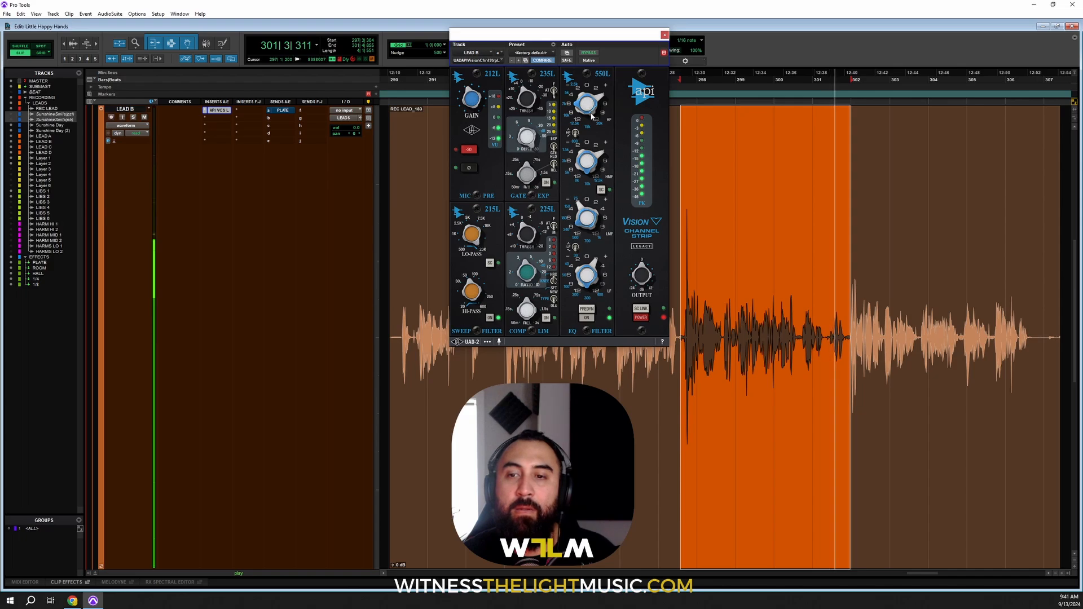
Step: Select and audition LEAD B from the end of bar 301 to bar 306, adjusting the channel strip window's position
{"action": "left_click_drag", "start_coordinate": [846, 297], "coordinate": [1037, 299]}
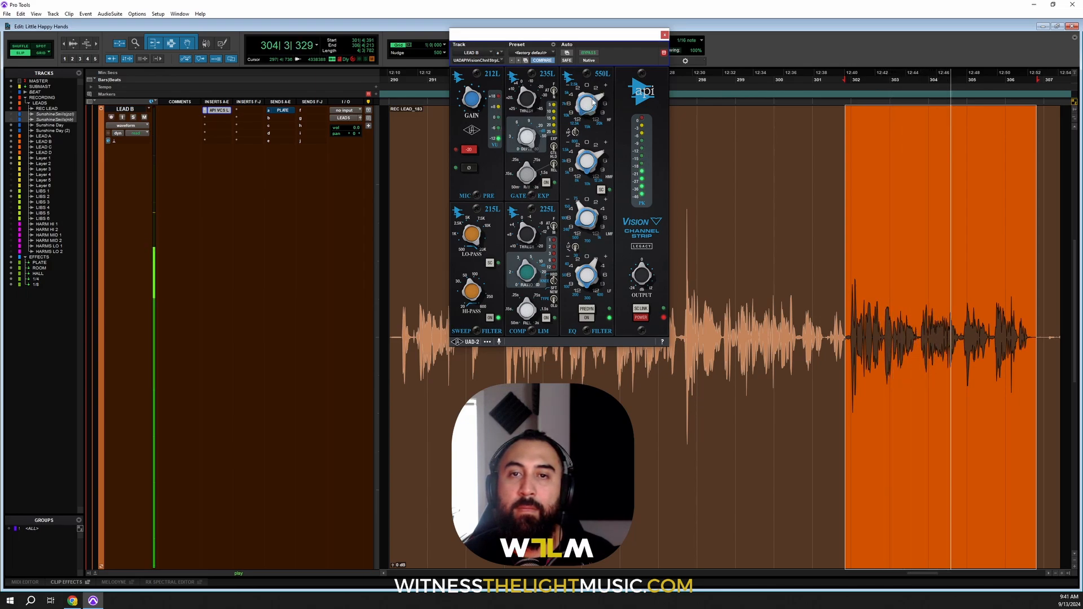
{"action": "left_click_drag", "start_coordinate": [614, 52], "coordinate": [620, 48]}
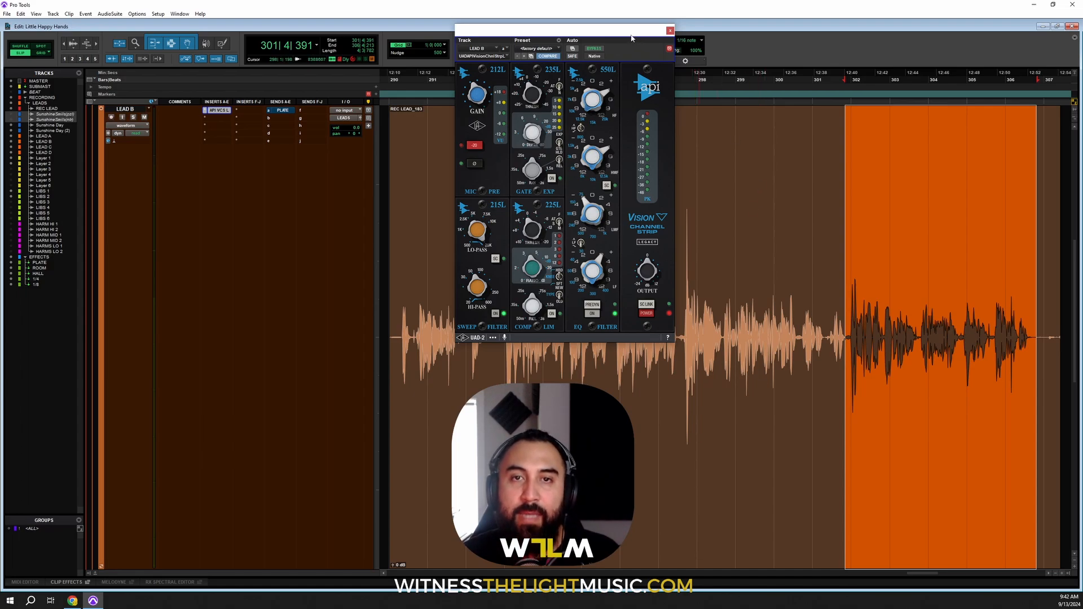
{"action": "left_click_drag", "start_coordinate": [631, 36], "coordinate": [625, 35]}
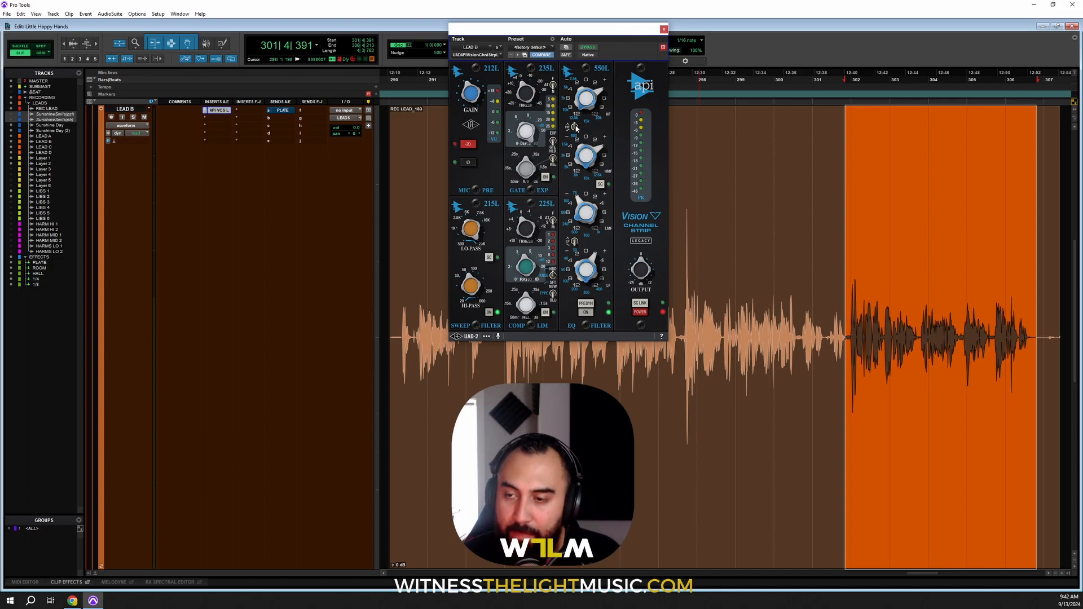
Step: Compare the selected passage with the 550L EQ switched off and on, leaving the EQ on
{"action": "key", "text": "space"}
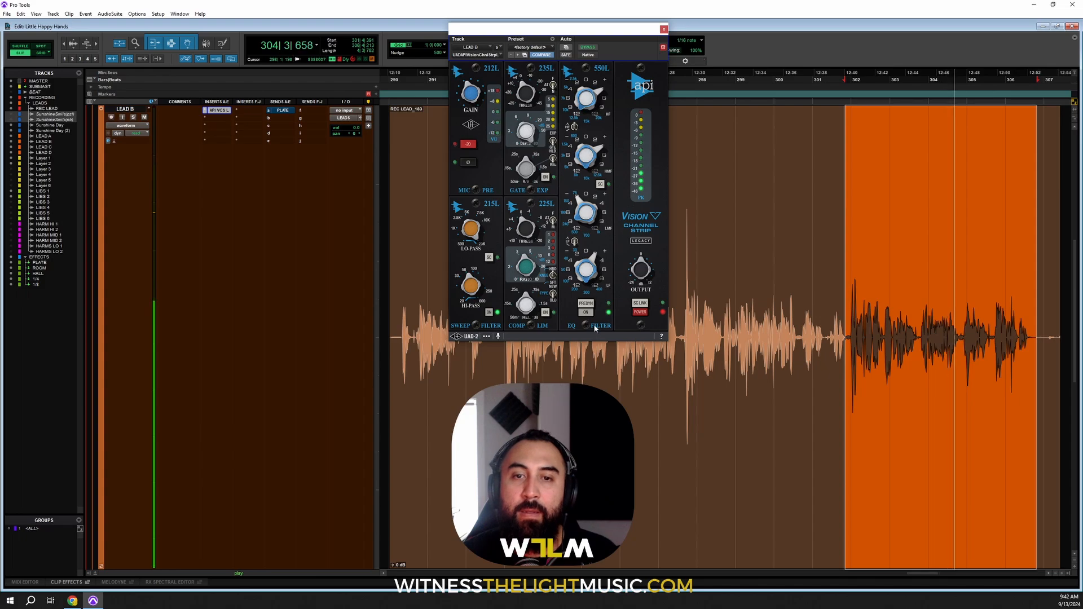
{"action": "key", "text": "space"}
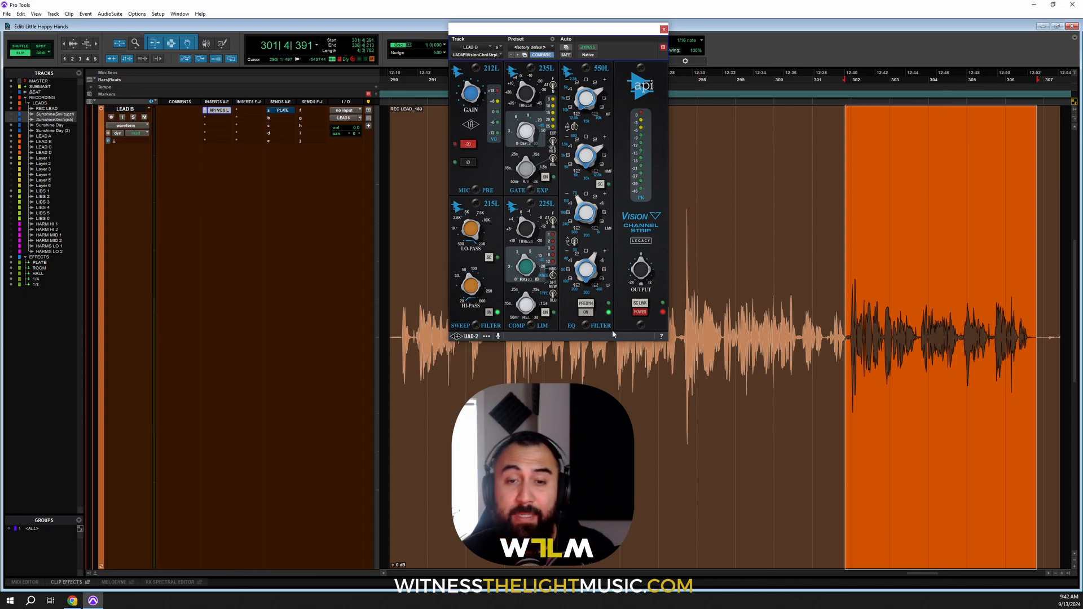
{"action": "key", "text": "space"}
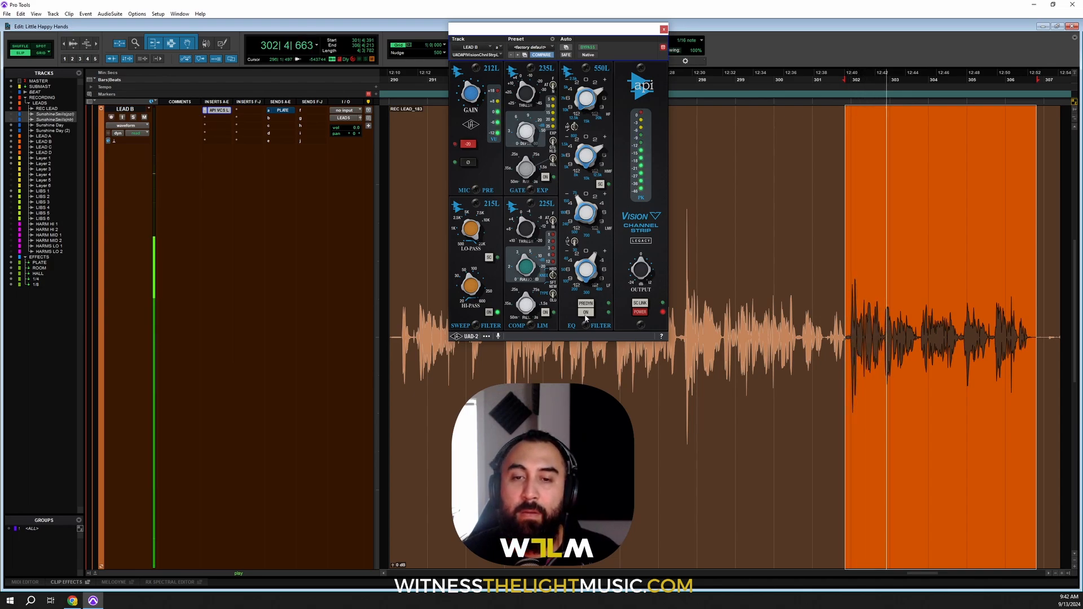
{"action": "left_click", "coordinate": [585, 313]}
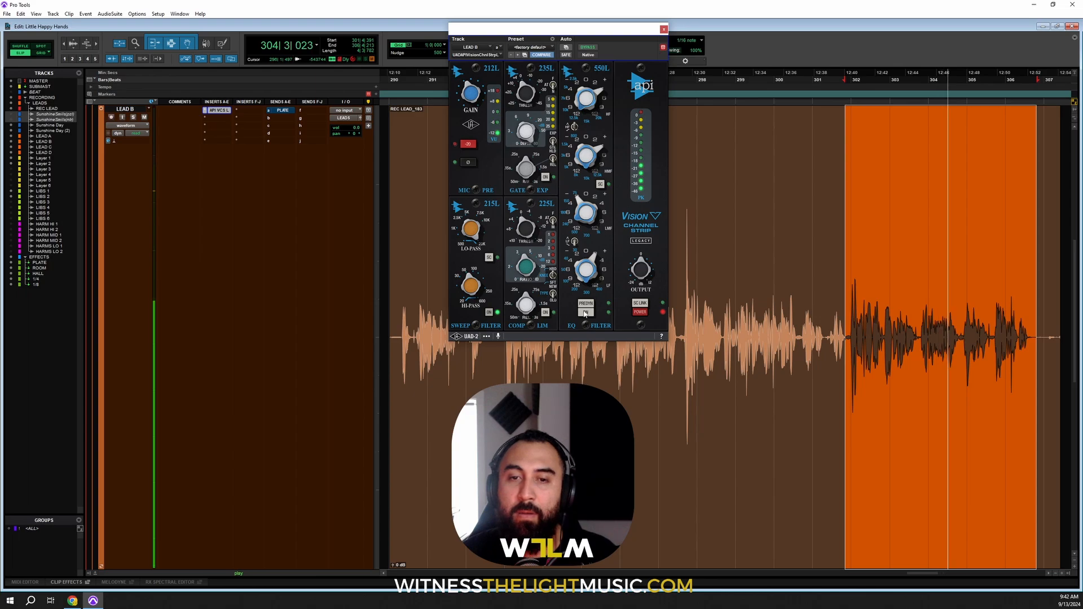
{"action": "key", "text": "space"}
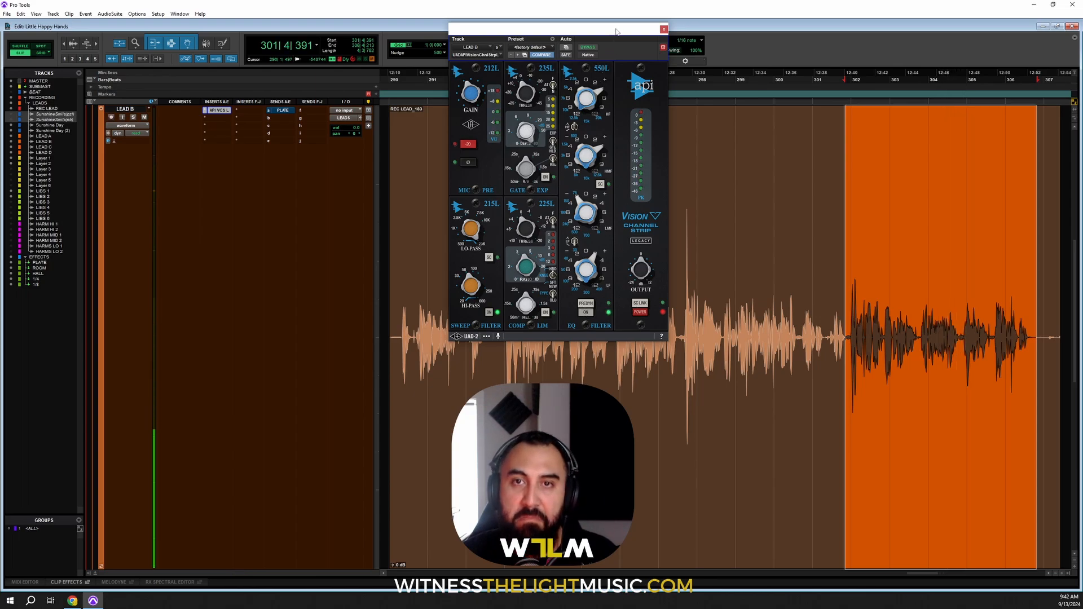
Step: Select LEAD B from bar 297 to the middle of bar 300 and audition it before compression
{"action": "mouse_move", "coordinate": [617, 30]}
{"action": "left_mouse_down"}
{"action": "mouse_move", "coordinate": [635, 31]}
{"action": "mouse_move", "coordinate": [615, 29]}
{"action": "left_mouse_up"}
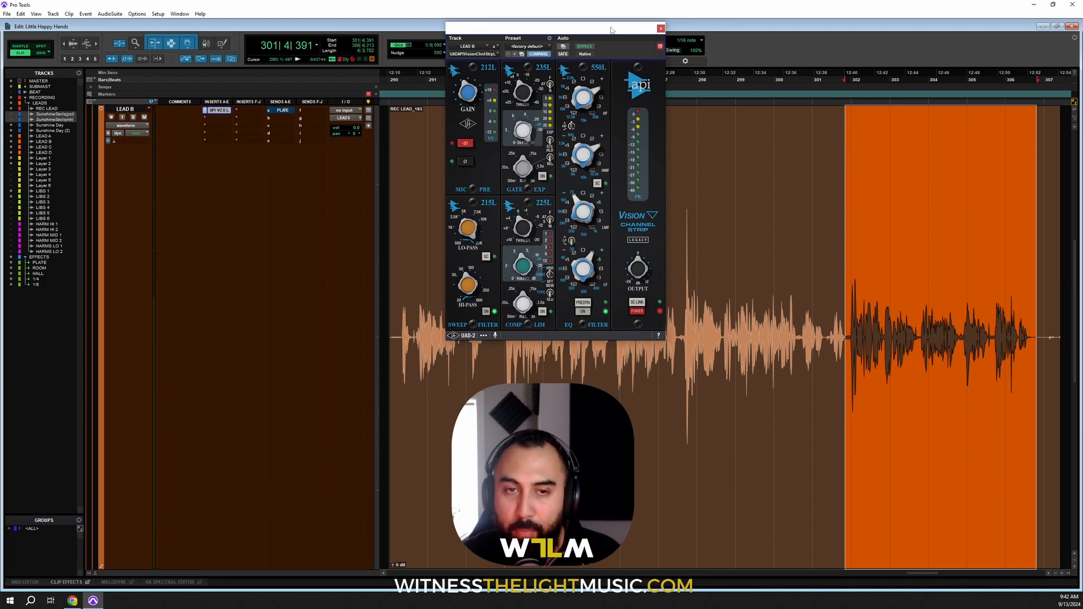
{"action": "left_click_drag", "start_coordinate": [685, 294], "coordinate": [800, 367]}
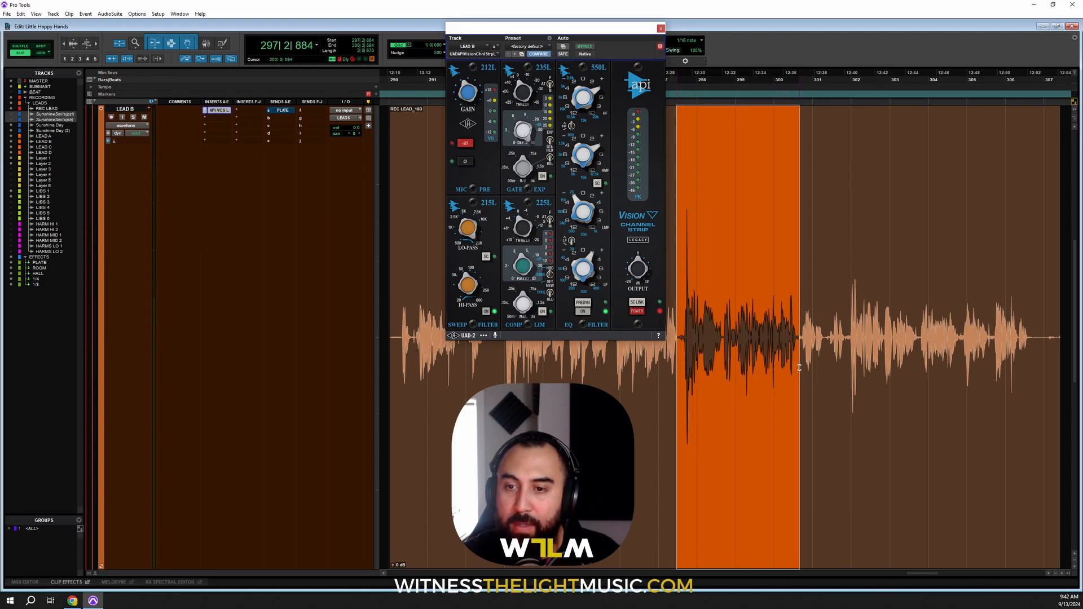
{"action": "key", "text": "space"}
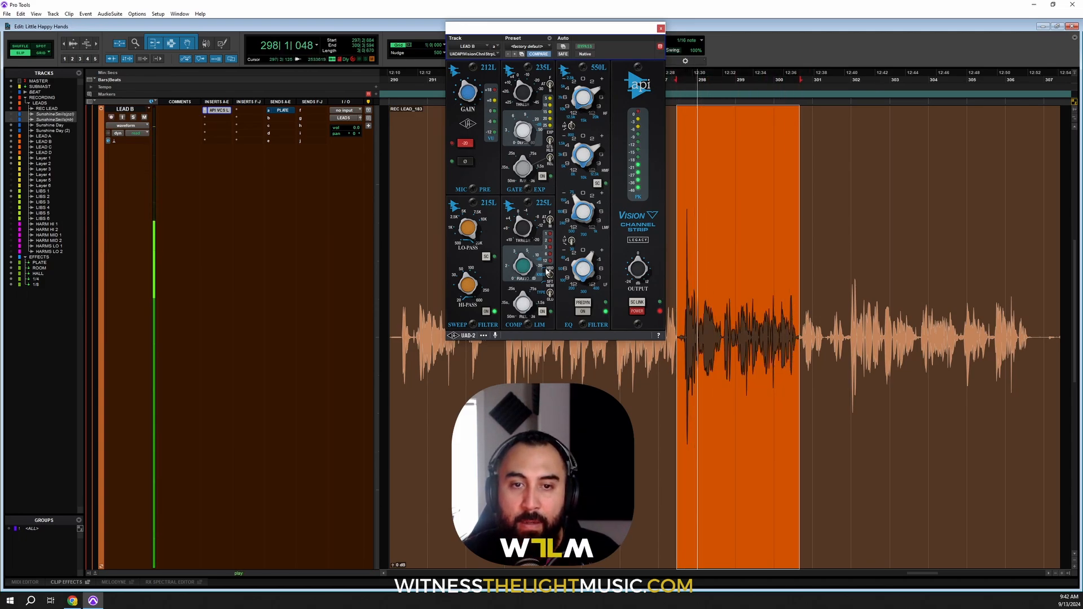
{"action": "key", "text": "space"}
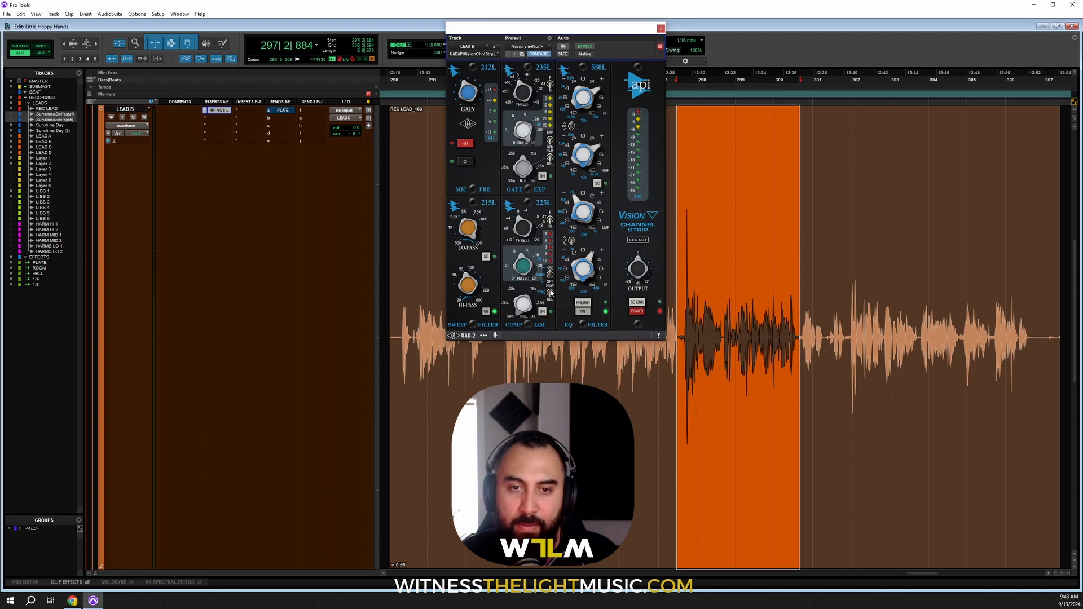
Step: Audition the selected LEAD B passage and switch on the 225L compressor
{"action": "key", "text": "space"}
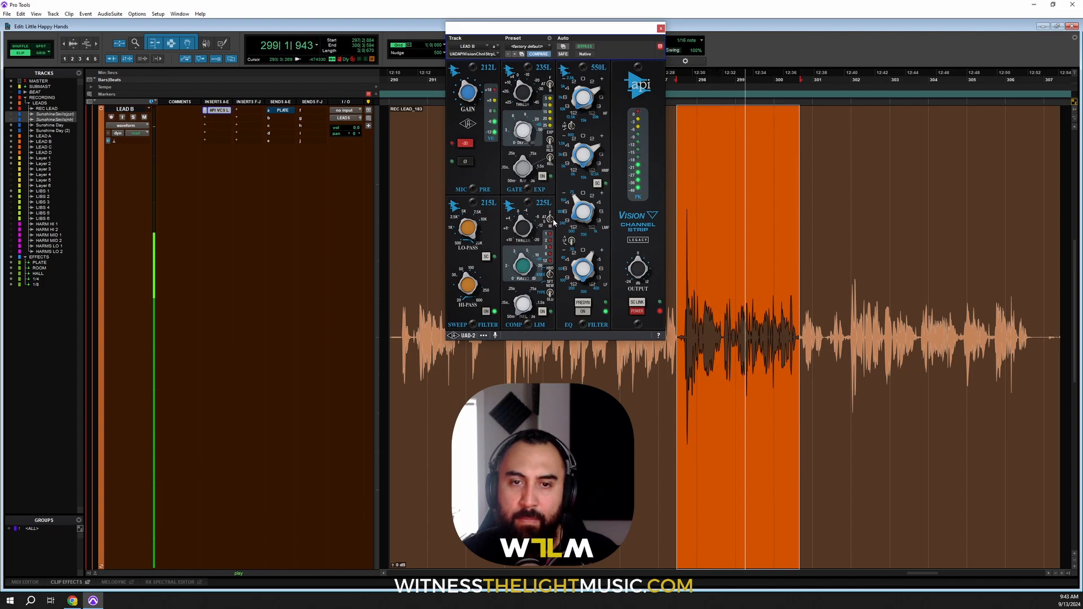
{"action": "key", "text": "space"}
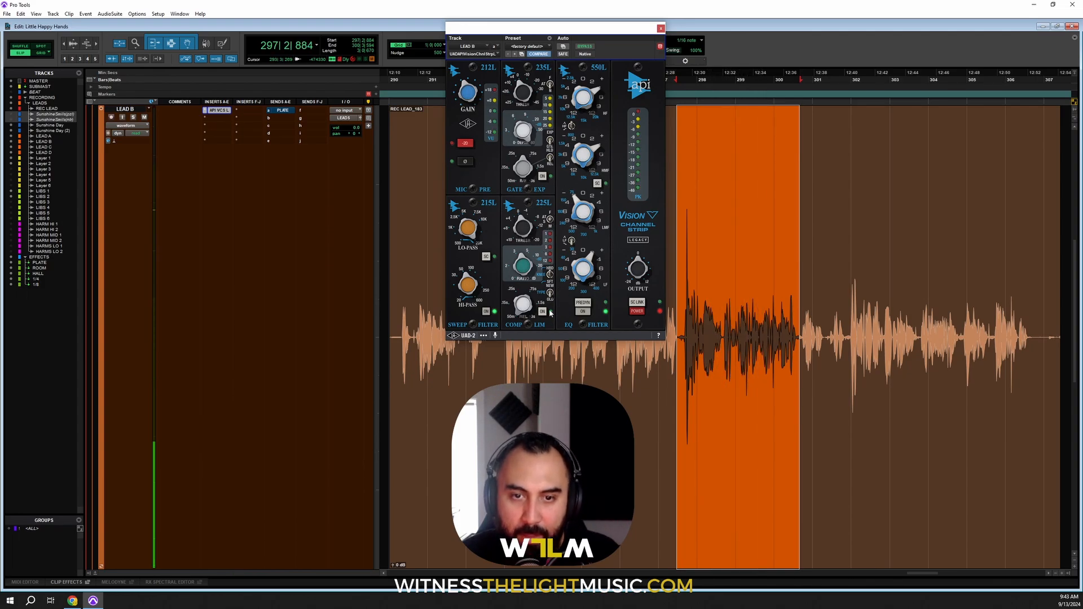
{"action": "key", "text": "space"}
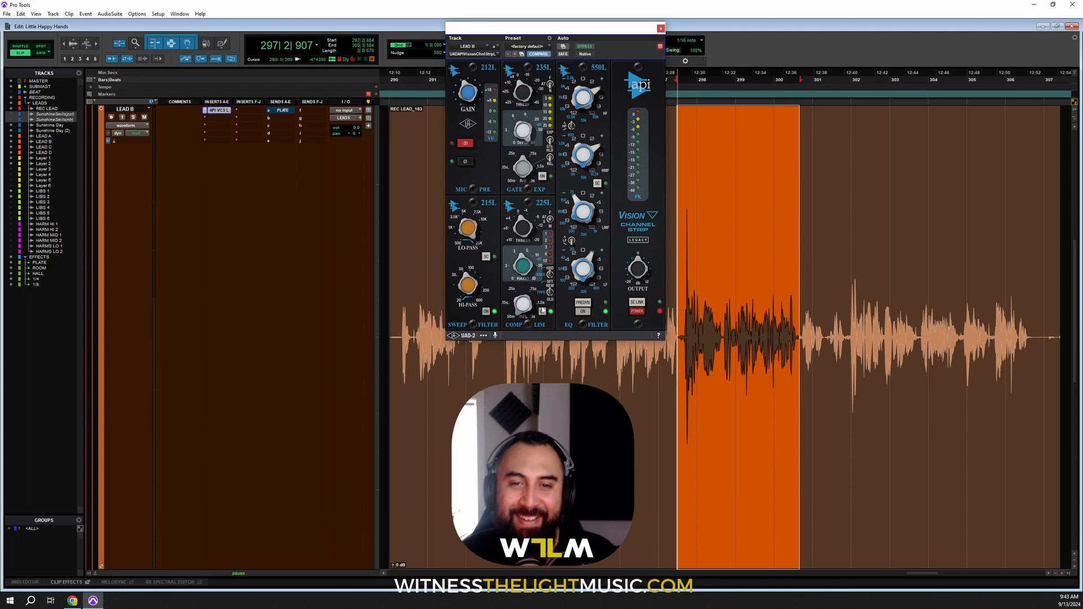
{"action": "key", "text": "space"}
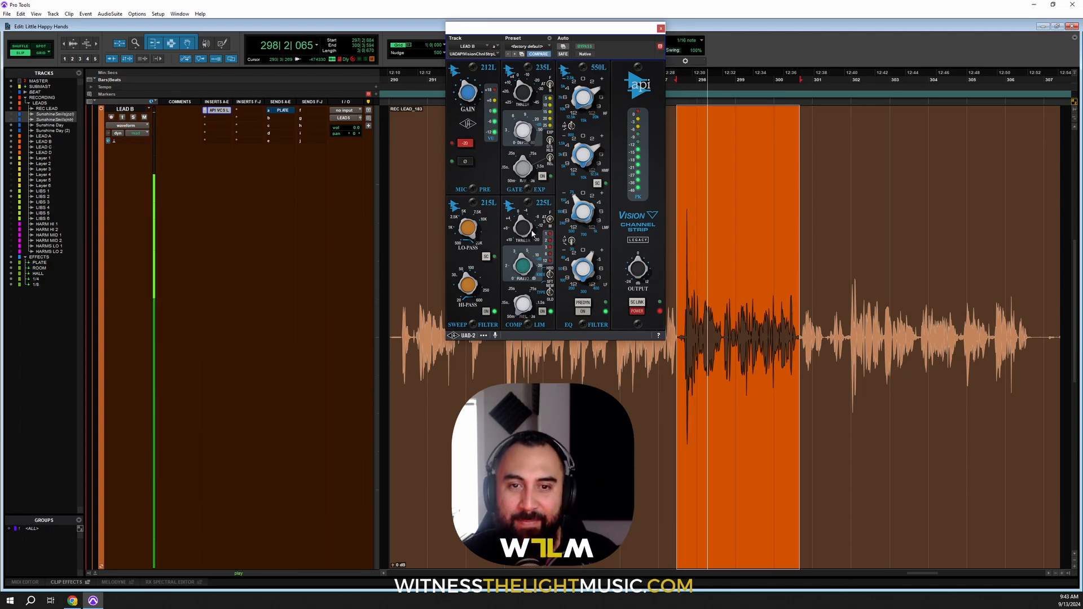
Step: Replay the selected LEAD B passage through the 225L compressor to check its gain reduction
{"action": "key", "text": "space"}
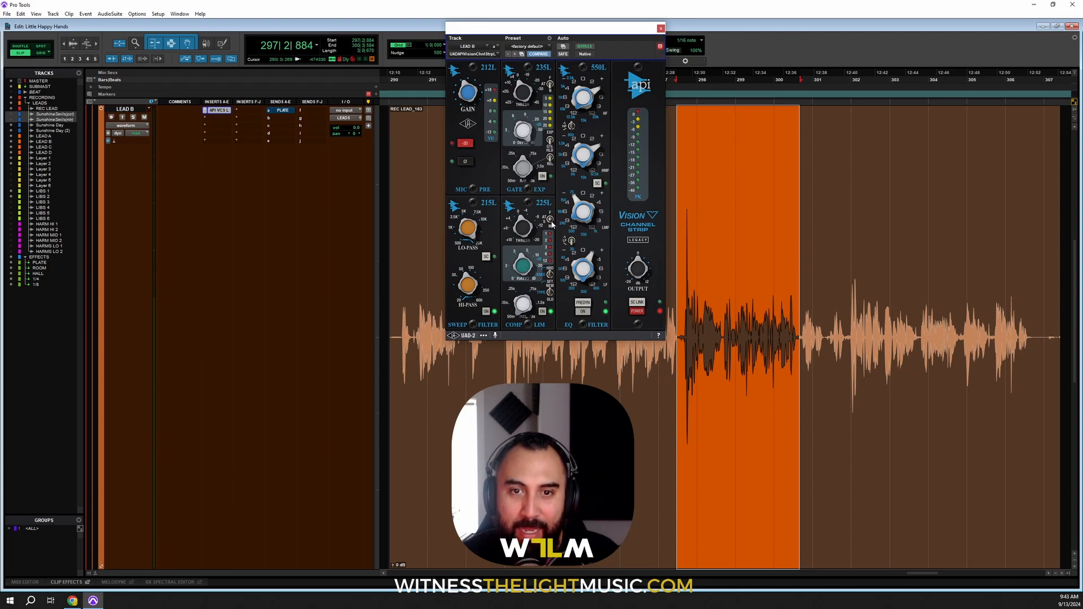
{"action": "key", "text": "space"}
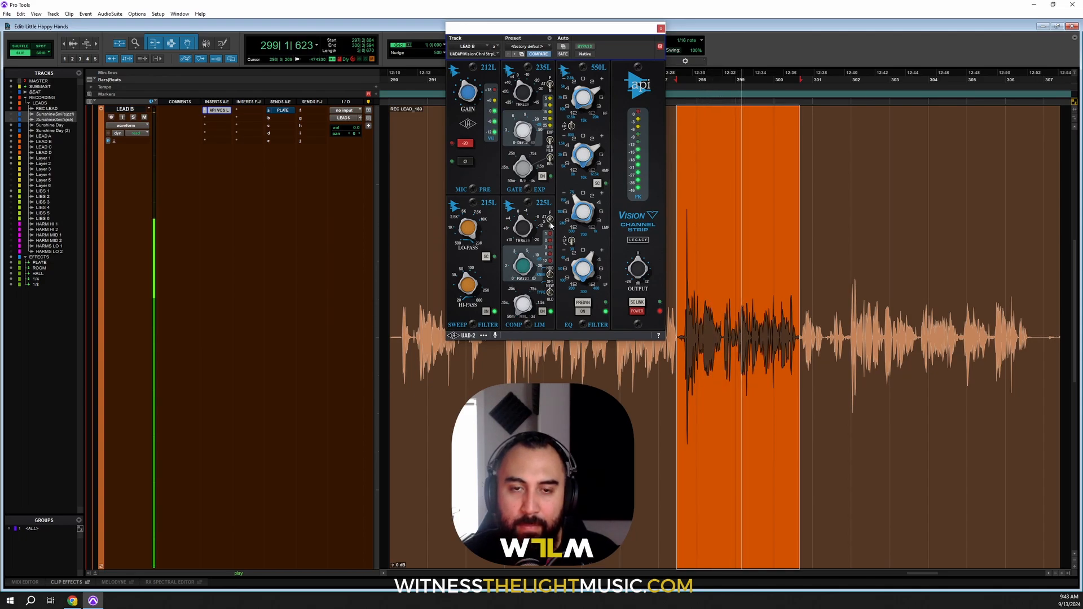
{"action": "key", "text": "space"}
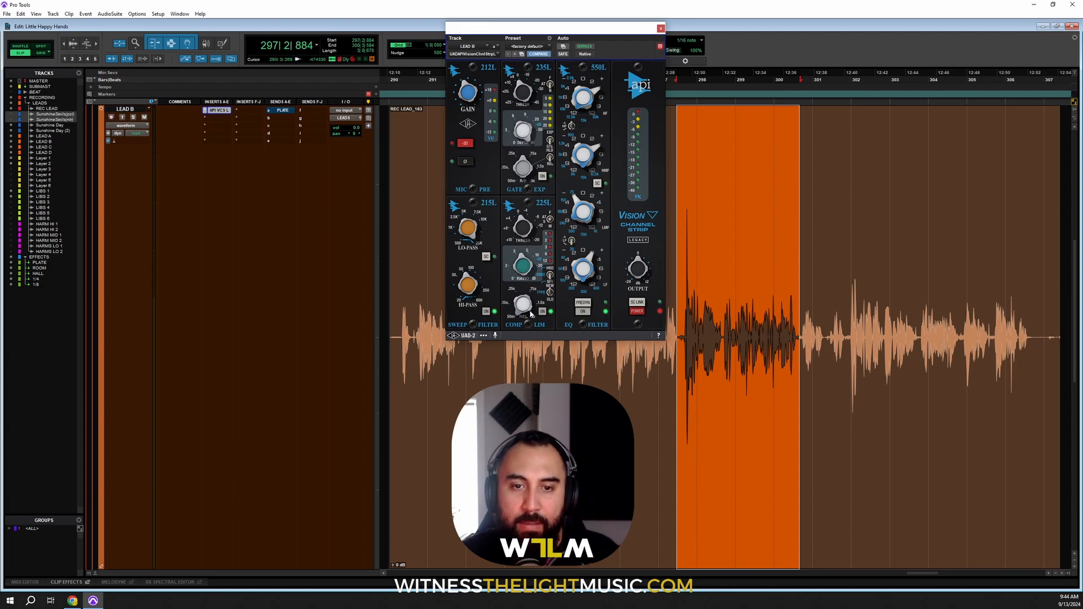
{"action": "key", "text": "space"}
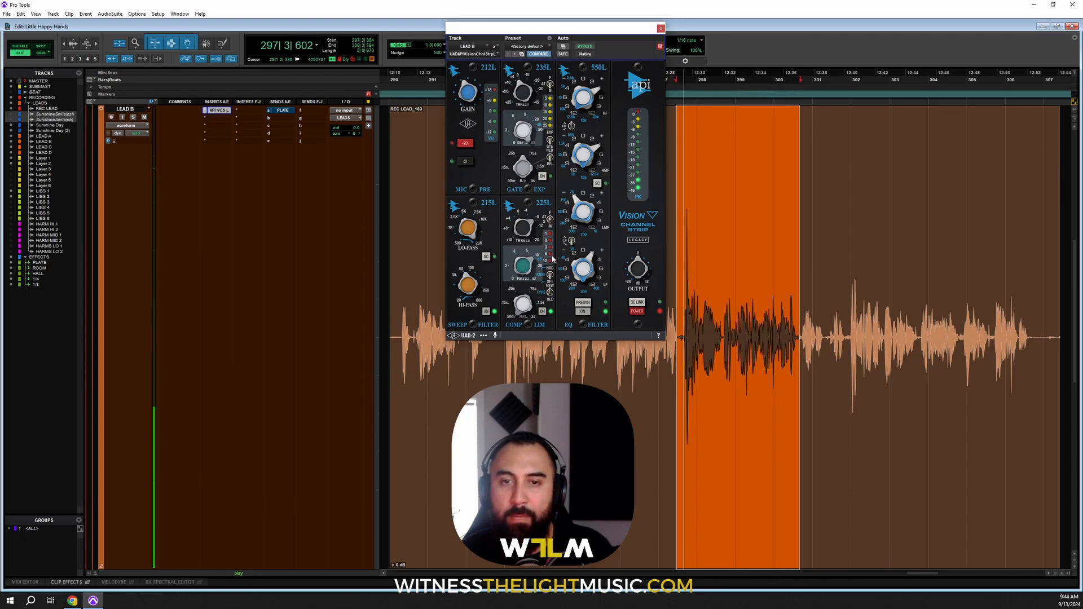
Step: Select LEAD B from the end of bar 292 to beat 4 of bar 295 and audition it through the compressor, keeping the channel strip window clear
{"action": "left_click_drag", "start_coordinate": [582, 31], "coordinate": [354, 33]}
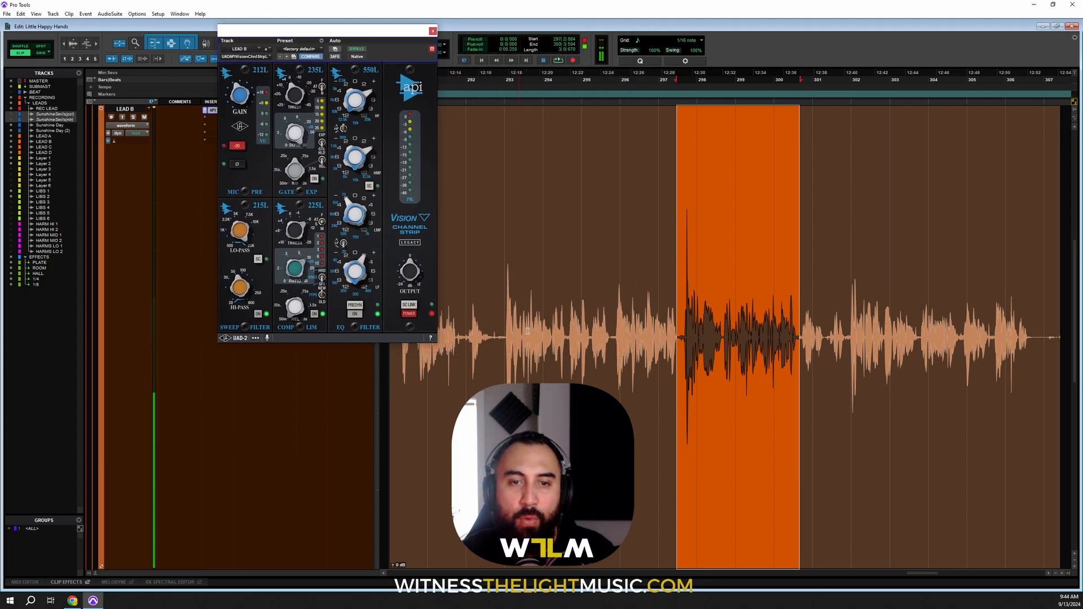
{"action": "left_click_drag", "start_coordinate": [510, 317], "coordinate": [613, 354]}
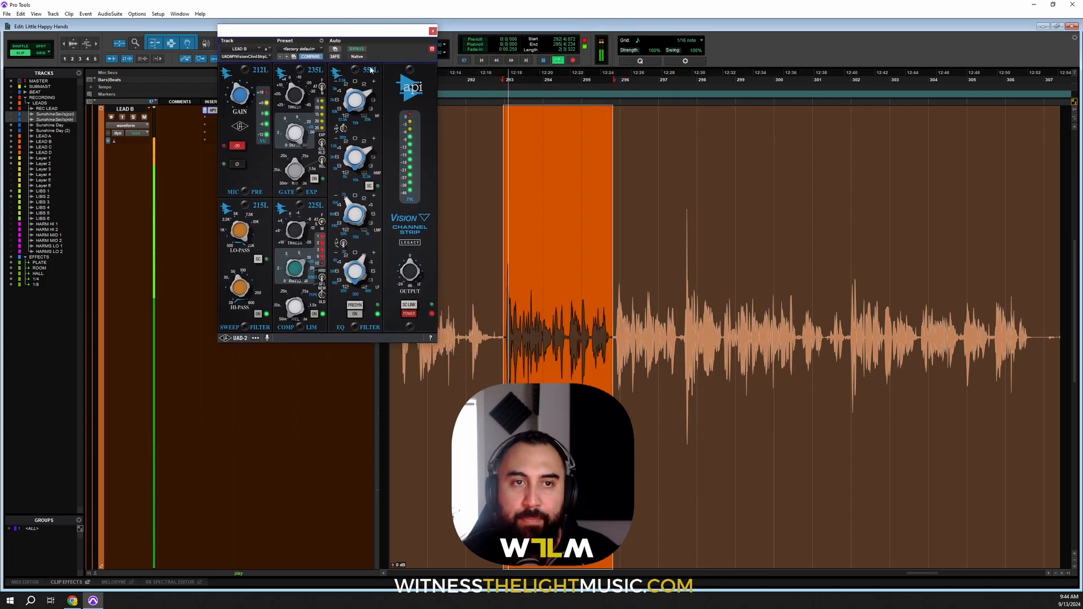
{"action": "left_click_drag", "start_coordinate": [375, 35], "coordinate": [807, 53]}
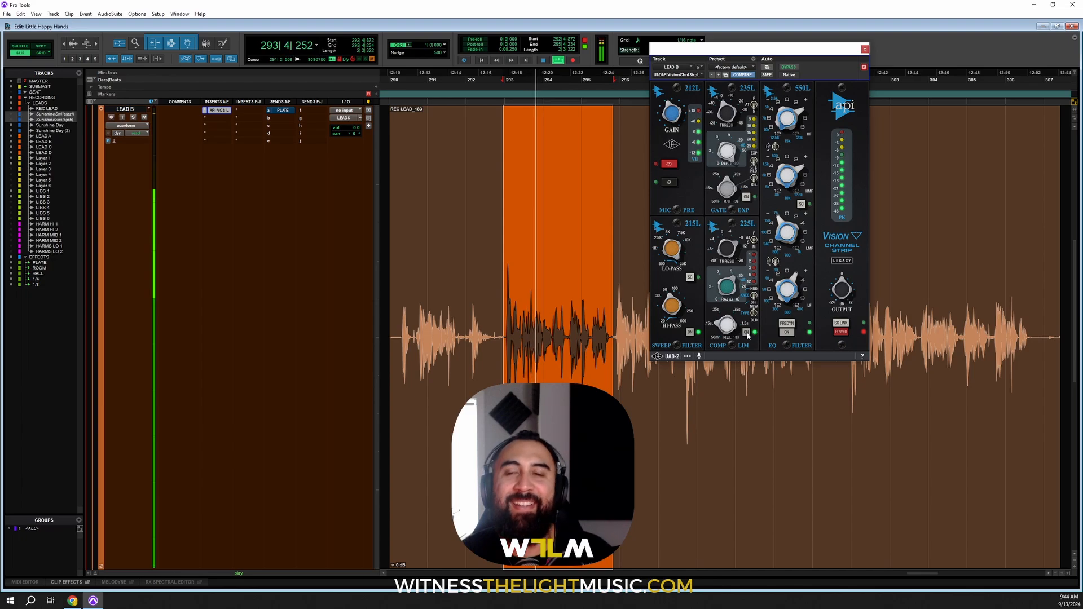
{"action": "left_click_drag", "start_coordinate": [772, 47], "coordinate": [604, 38]}
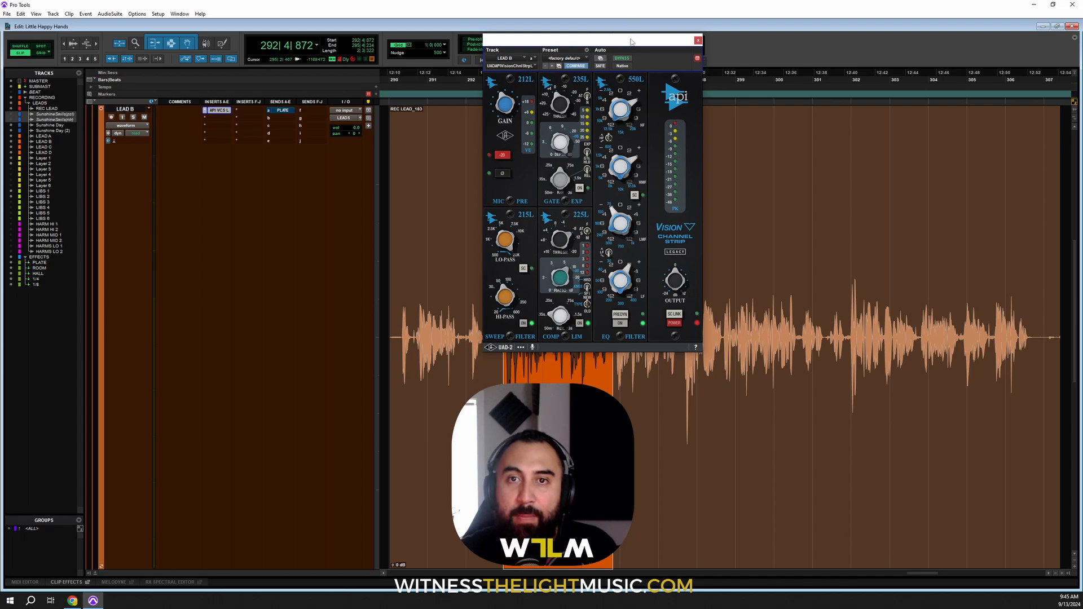
Step: Place the edit cursor at bar 292 beat 3 on LEAD B and play the take from there through the compressor
{"action": "left_click_drag", "start_coordinate": [632, 41], "coordinate": [775, 48]}
{"action": "left_click", "coordinate": [487, 311]}
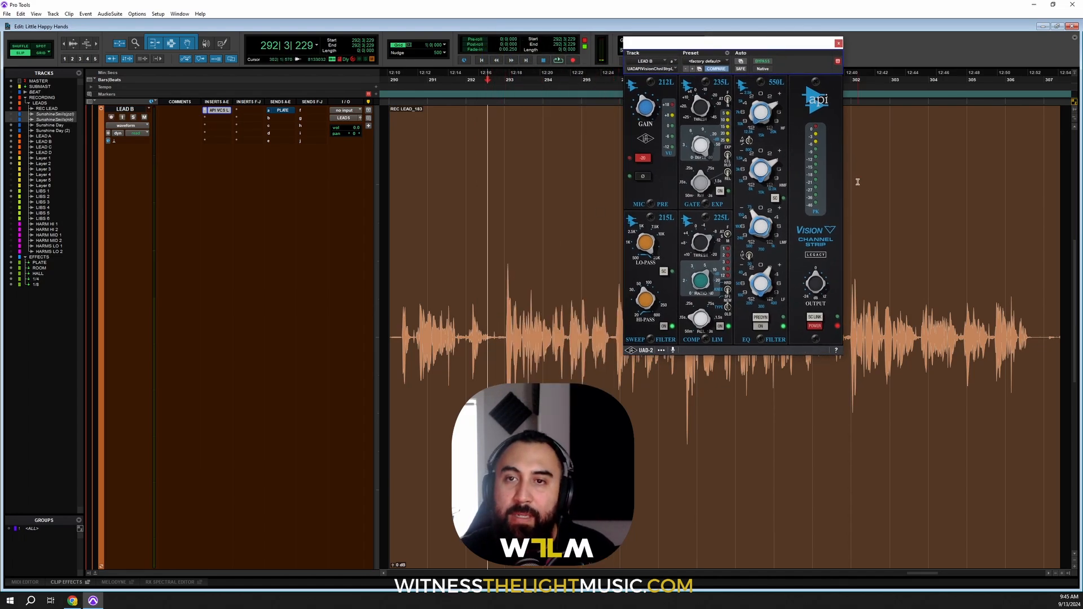
{"action": "left_click_drag", "start_coordinate": [777, 43], "coordinate": [757, 36]}
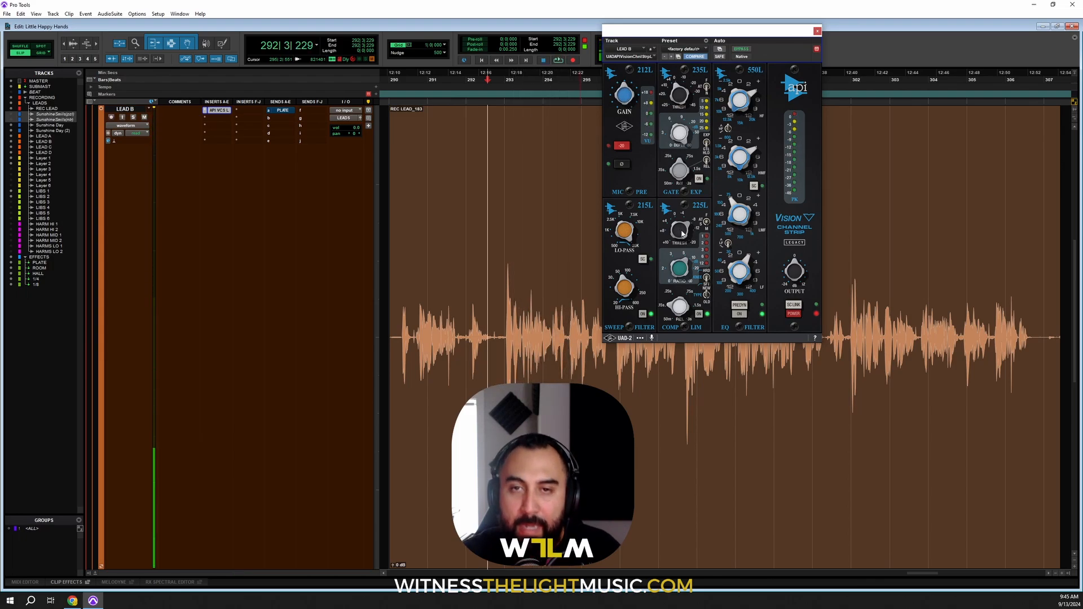
{"action": "key", "text": "space"}
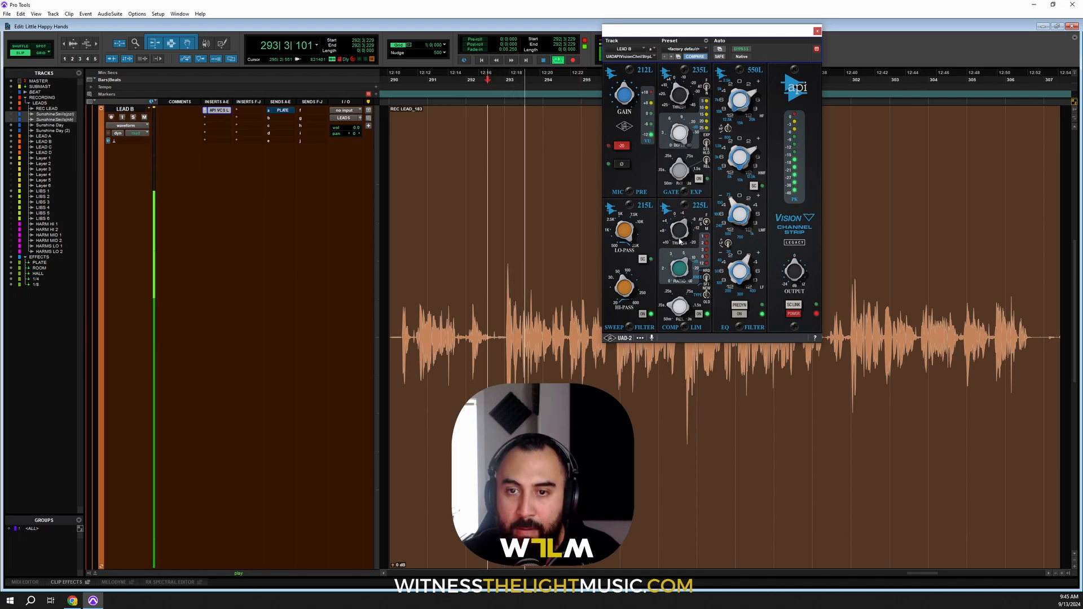
{"action": "key", "text": "space"}
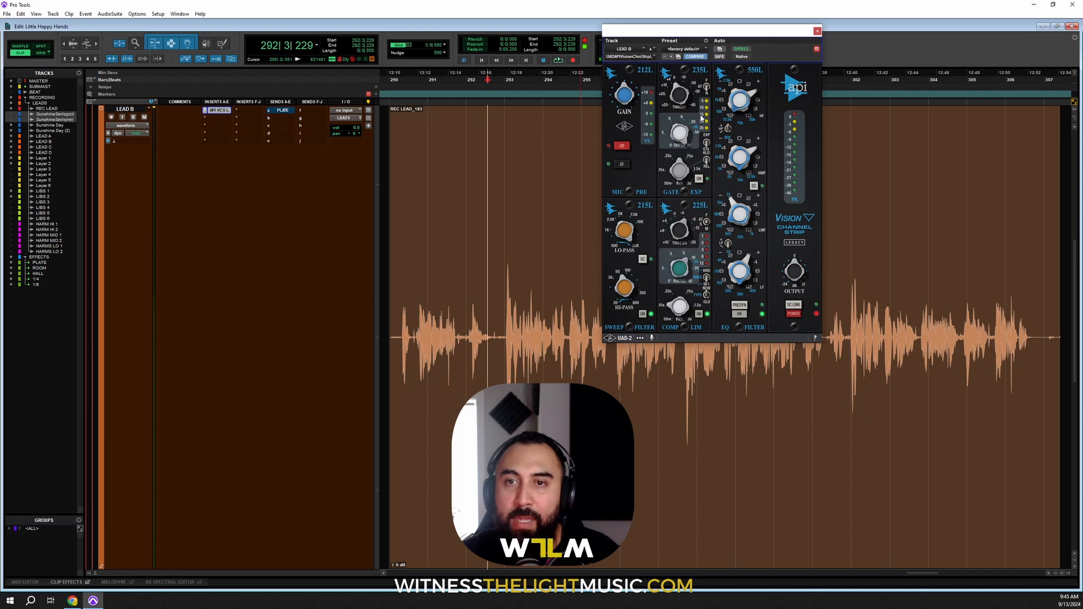
Step: Select LEAD B from the start of bar 292 to the start of bar 293 and audition the quiet gap between phrases
{"action": "key", "text": "t"}
{"action": "key", "text": "t"}
{"action": "left_click_drag", "start_coordinate": [798, 31], "coordinate": [425, 18]}
{"action": "left_click_drag", "start_coordinate": [723, 280], "coordinate": [798, 333]}
{"action": "left_click_drag", "start_coordinate": [656, 291], "coordinate": [825, 397]}
{"action": "left_click_drag", "start_coordinate": [410, 25], "coordinate": [608, 31]}
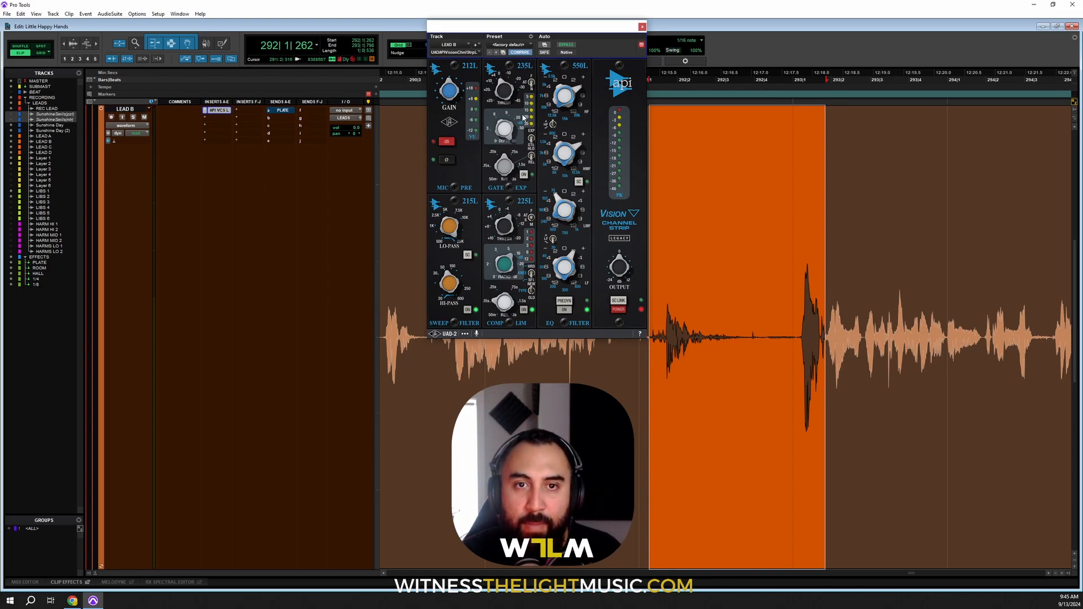
{"action": "key", "text": "space"}
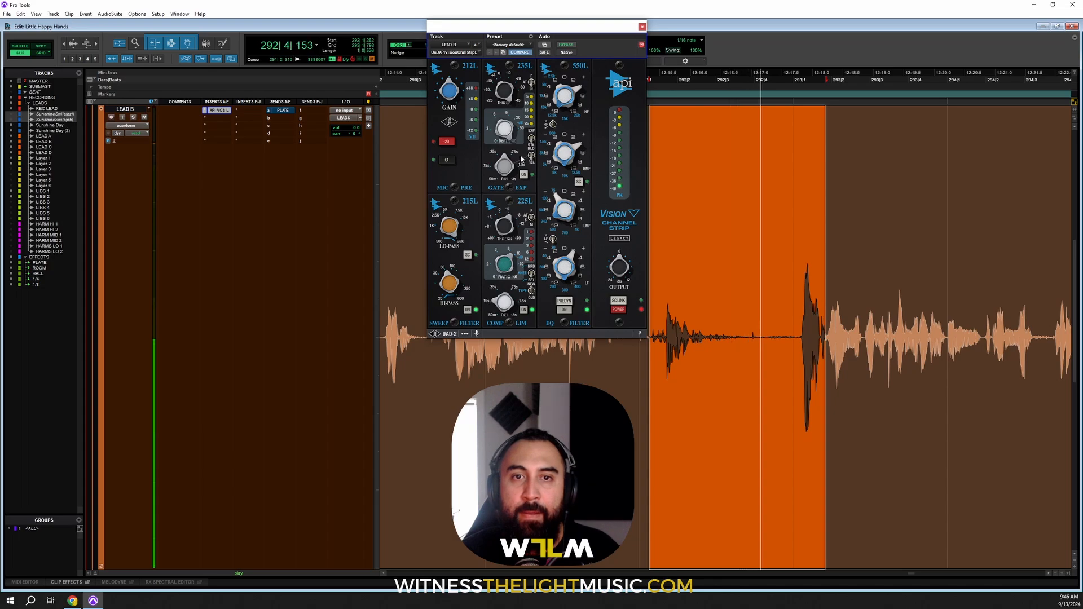
{"action": "key", "text": "space"}
Step: Reselect LEAD B from 292|1|620 to beat 2 of bar 293 and switch on the 235L gate during playback
{"action": "left_click_drag", "start_coordinate": [664, 310], "coordinate": [826, 319]}
{"action": "left_click_drag", "start_coordinate": [716, 311], "coordinate": [794, 347]}
{"action": "left_click_drag", "start_coordinate": [664, 304], "coordinate": [864, 421]}
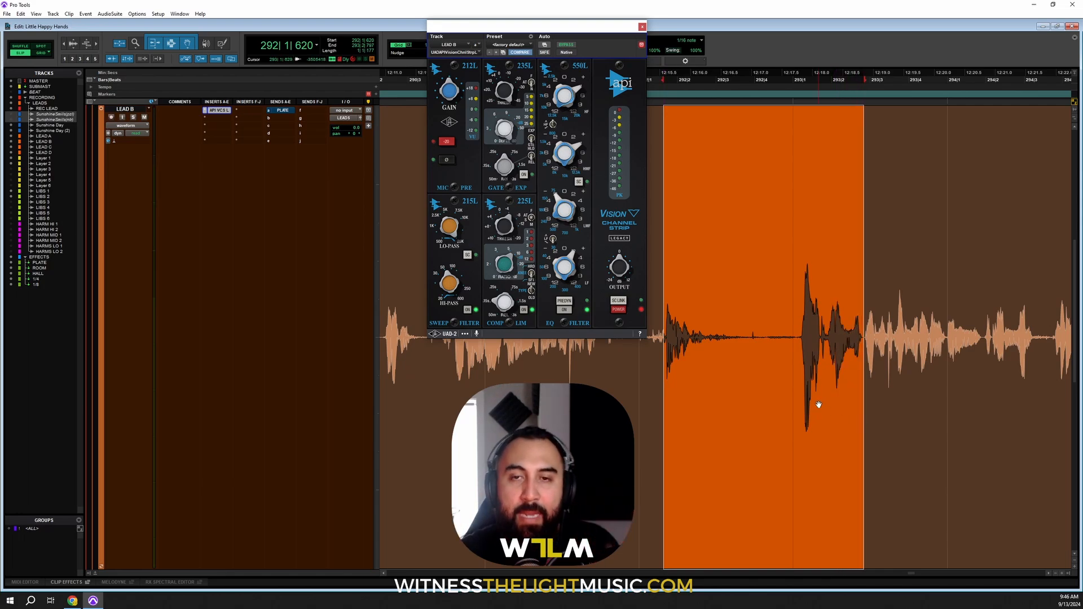
{"action": "key", "text": "space"}
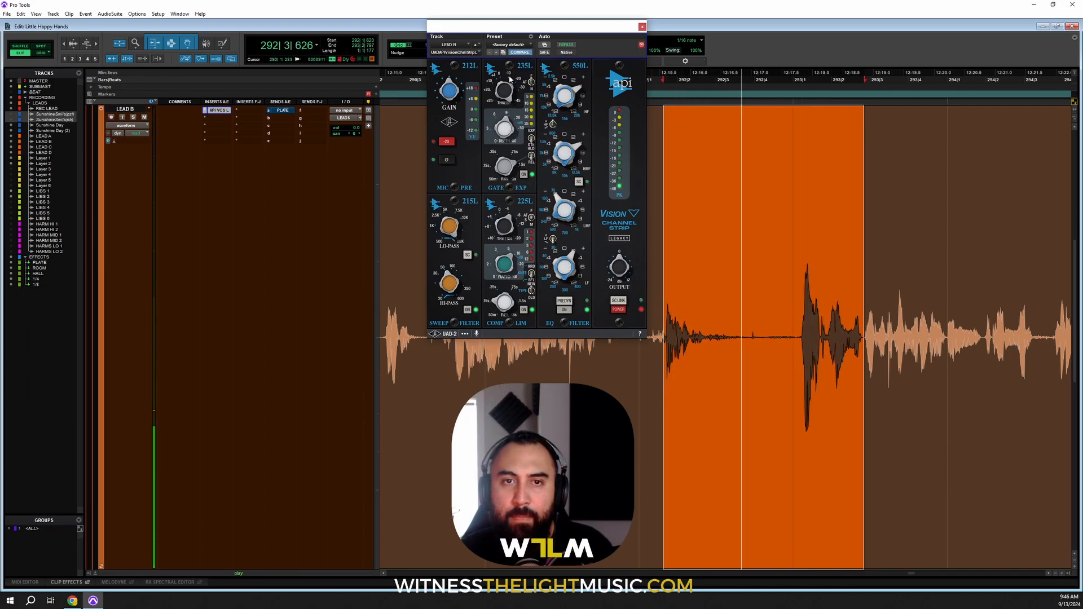
{"action": "key", "text": "space"}
Step: Select LEAD B from early bar 295 to early bar 296 and audition the gate on its pause
{"action": "left_click", "coordinate": [811, 332]}
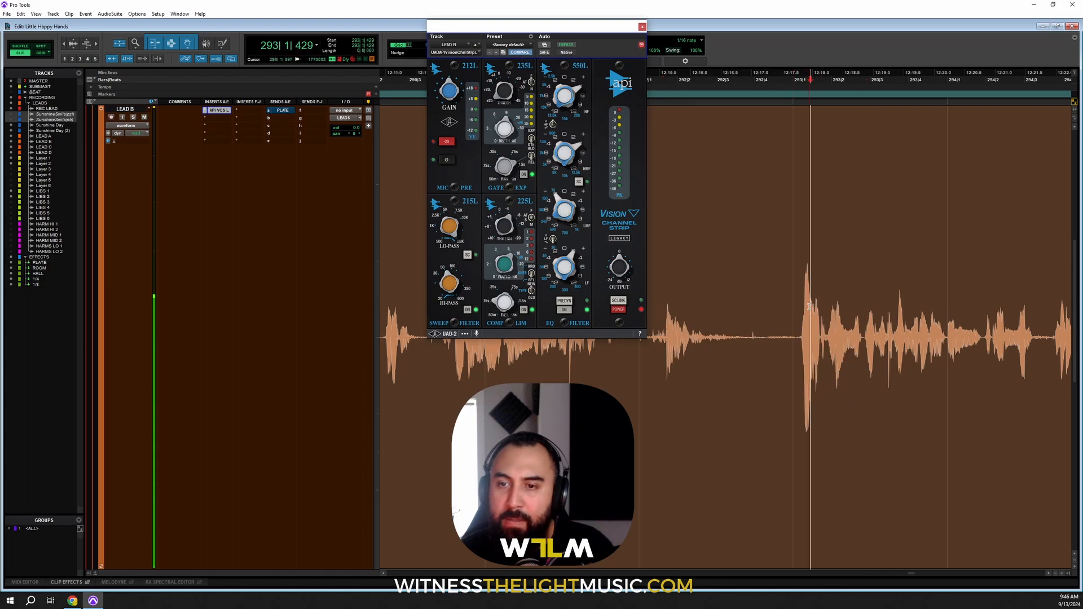
{"action": "key", "text": "r"}
{"action": "scroll", "coordinate": [815, 331], "scroll_direction": "right", "scroll_amount": 3}
{"action": "left_click_drag", "start_coordinate": [768, 309], "coordinate": [852, 364]}
{"action": "key", "text": "space"}
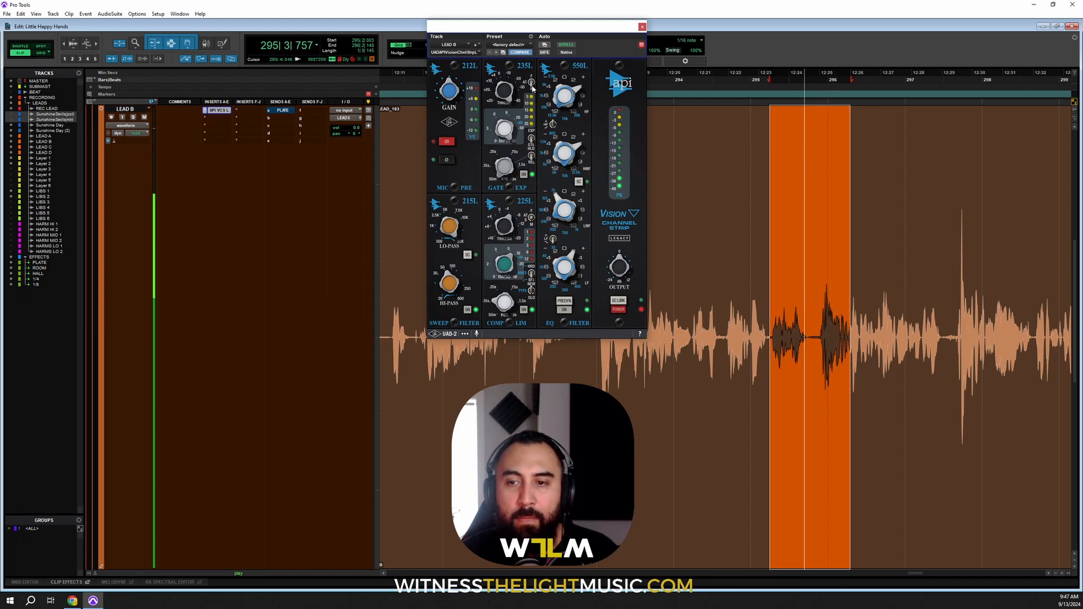
{"action": "key", "text": "space"}
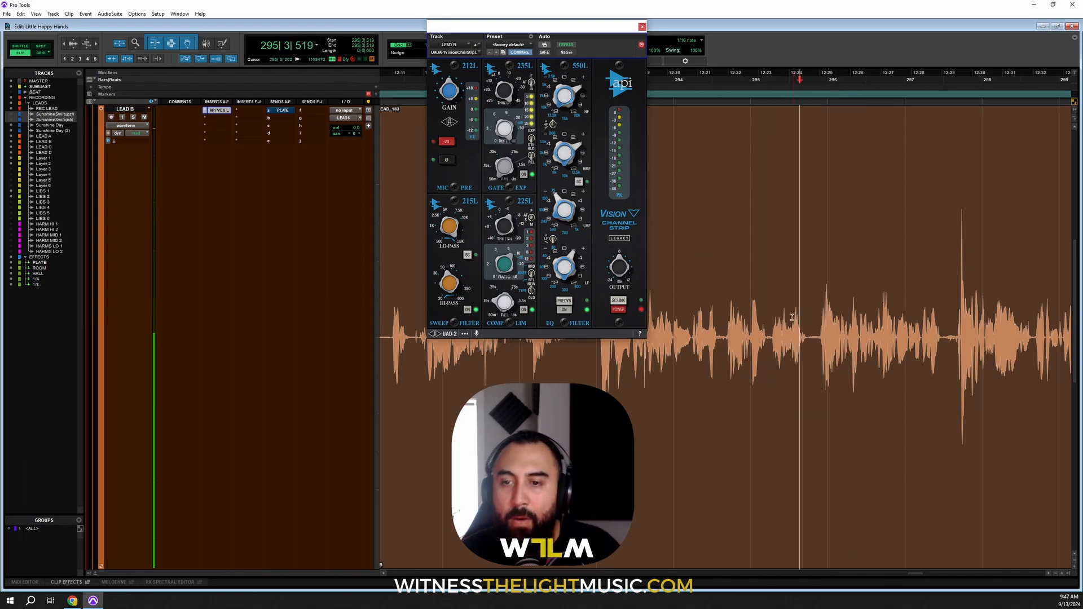
Step: Select LEAD B from beat 2 of bar 300 to the end of bar 301 and audition it through the gate
{"action": "scroll", "coordinate": [799, 344], "scroll_direction": "up", "scroll_amount": 2}
{"action": "scroll", "coordinate": [798, 344], "scroll_direction": "down", "scroll_amount": 4}
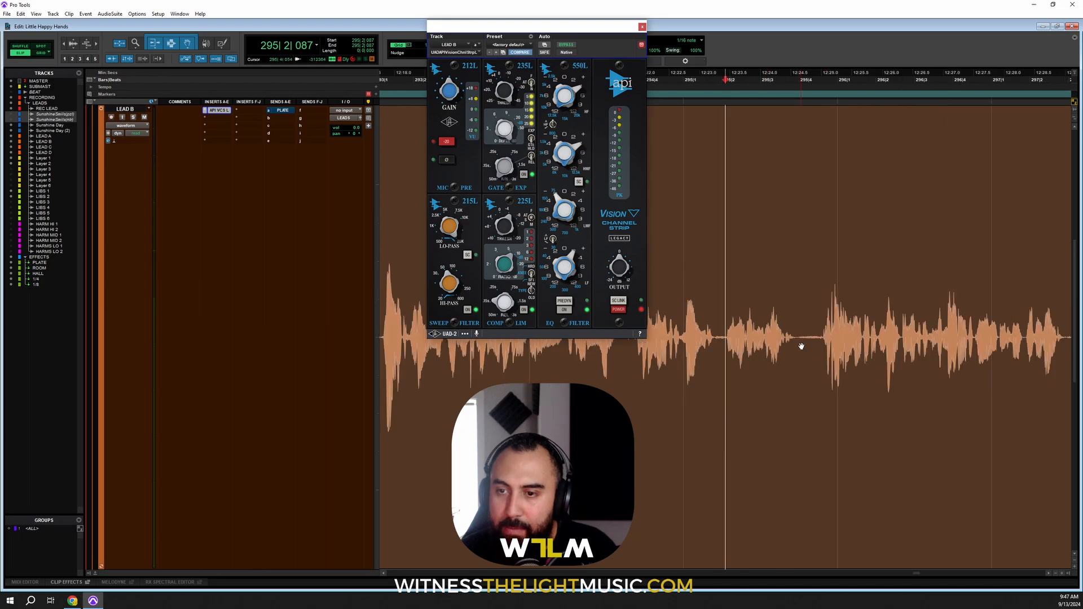
{"action": "key", "text": "e"}
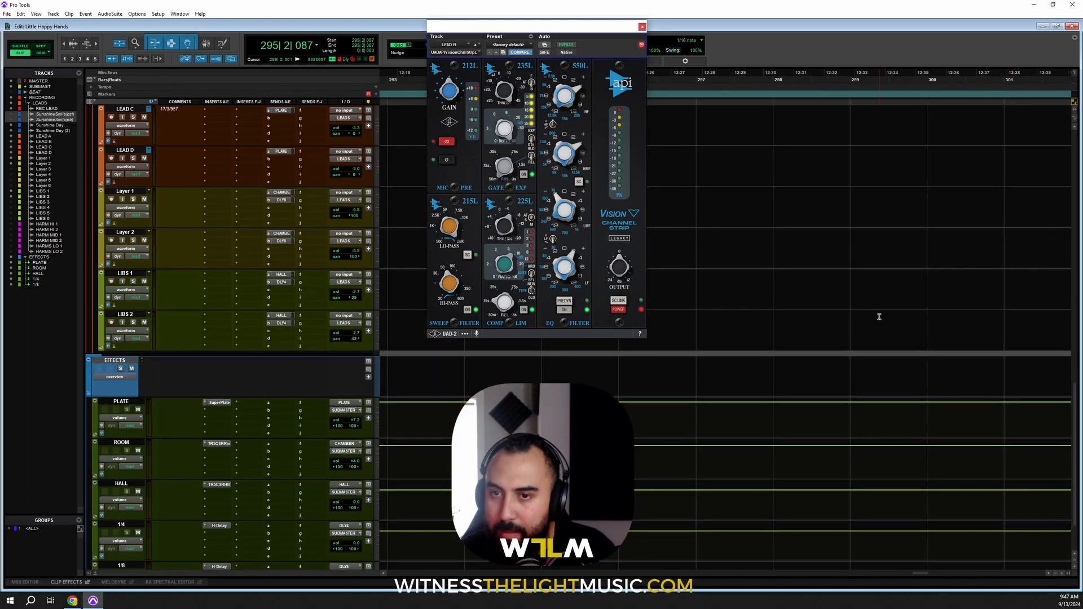
{"action": "key", "text": "e"}
{"action": "scroll", "coordinate": [977, 316], "scroll_direction": "right", "scroll_amount": 2}
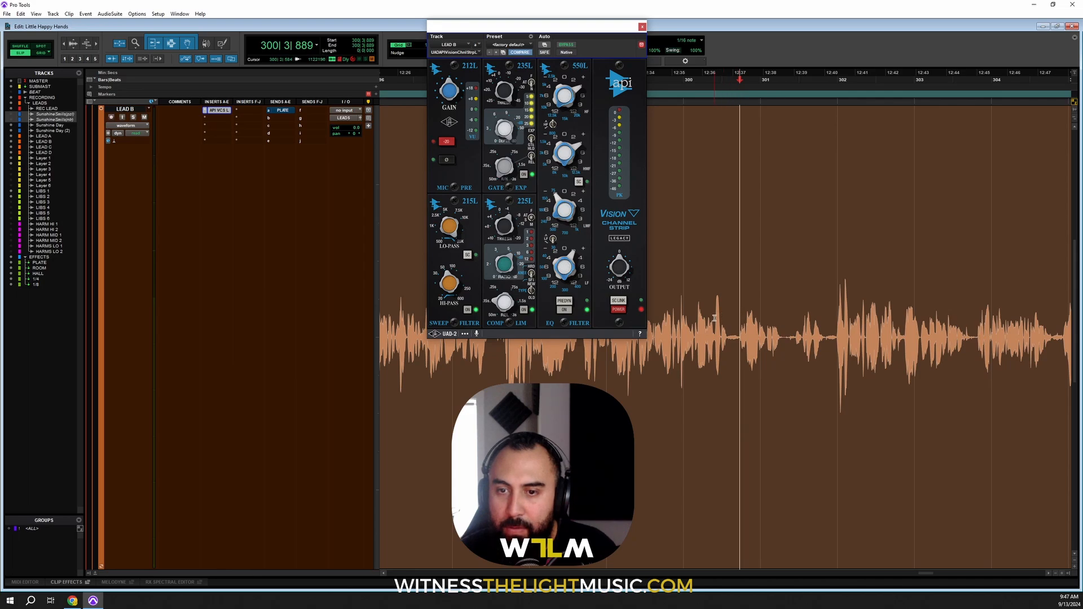
{"action": "left_click_drag", "start_coordinate": [714, 338], "coordinate": [835, 381]}
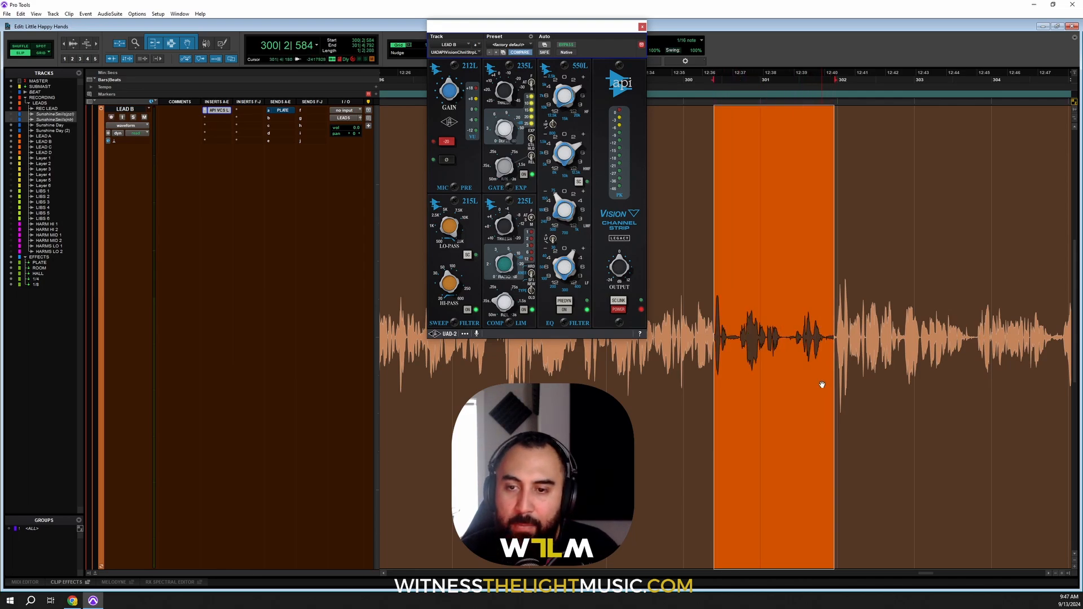
{"action": "key", "text": "space"}
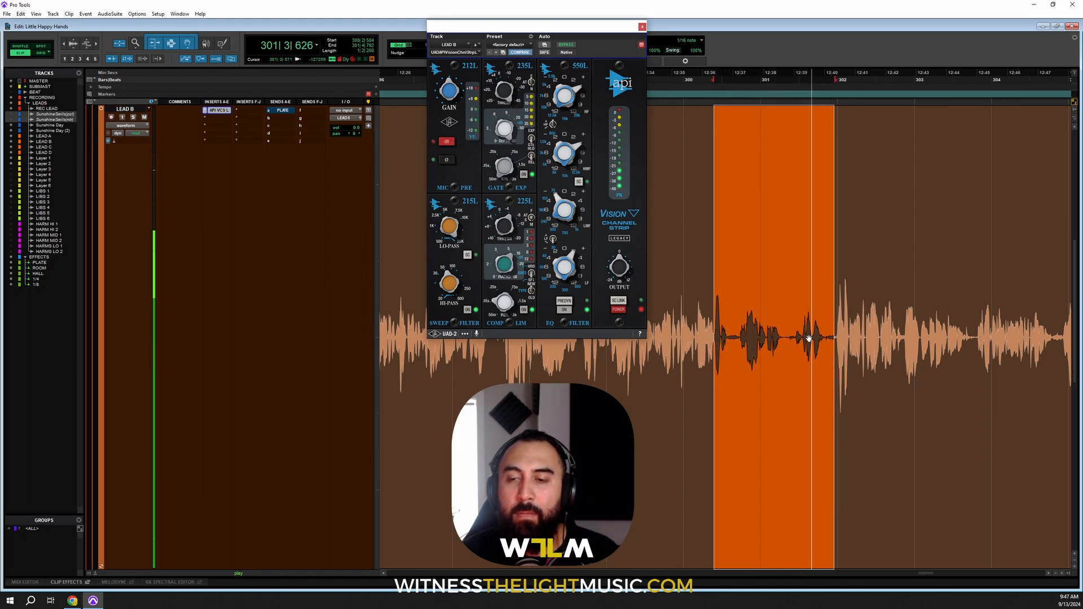
Step: Let LEAD B play on to the last phrase in bar 306, following the playback, and stop it there
{"action": "left_click", "coordinate": [798, 321]}
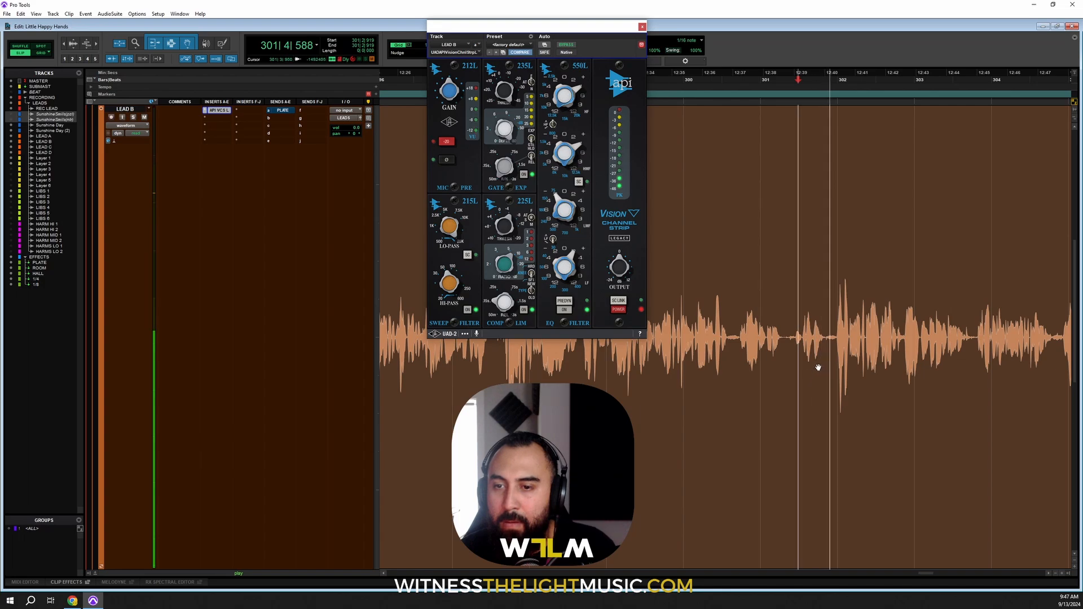
{"action": "scroll", "coordinate": [818, 364], "scroll_direction": "right", "scroll_amount": 2}
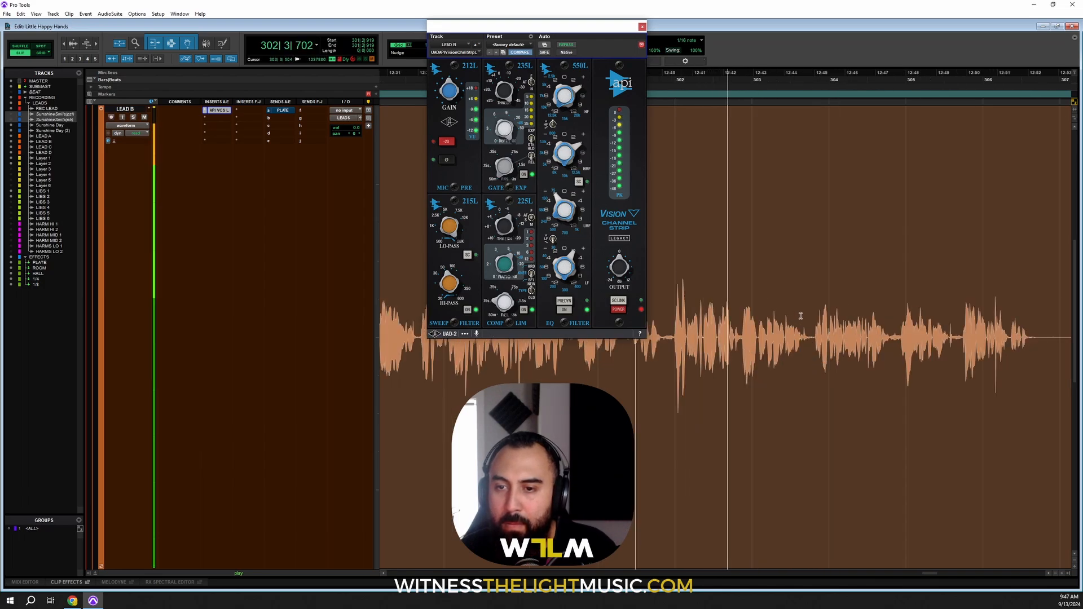
{"action": "left_click", "coordinate": [800, 381]}
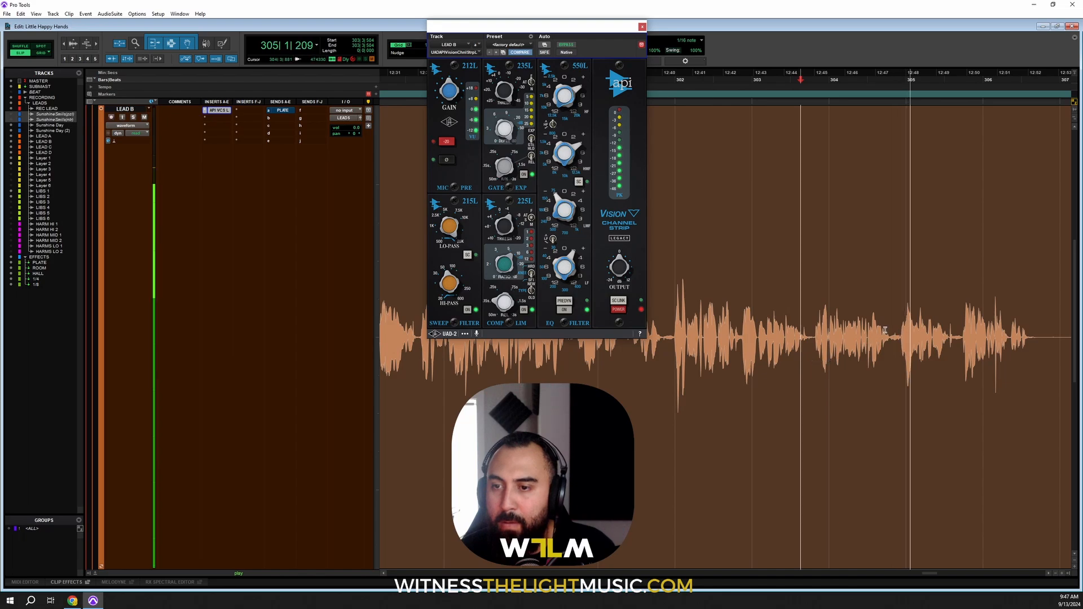
{"action": "scroll", "coordinate": [994, 343], "scroll_direction": "right", "scroll_amount": 3}
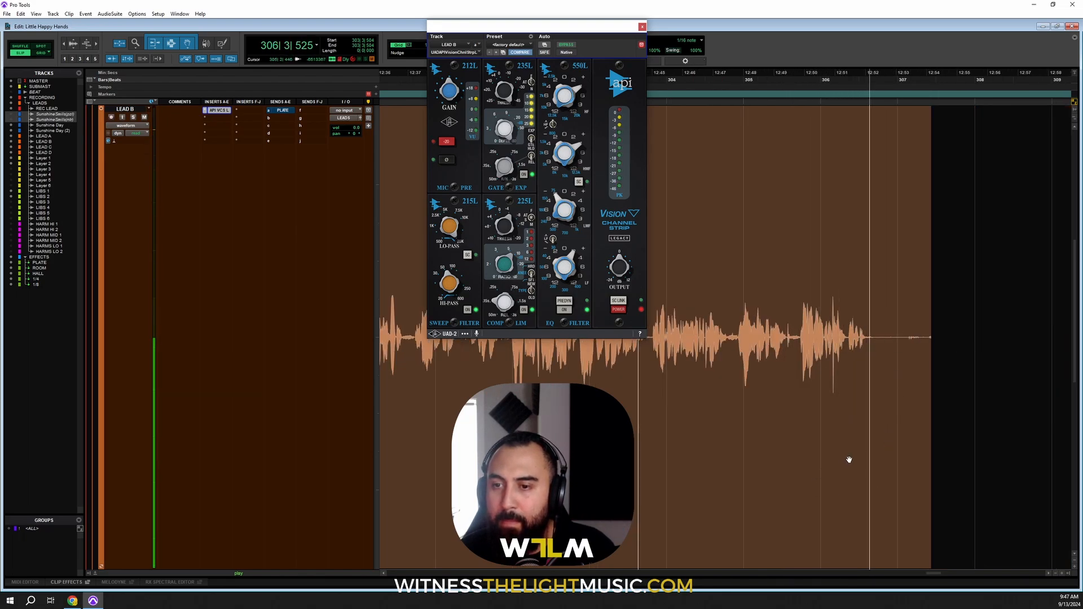
{"action": "key", "text": "space"}
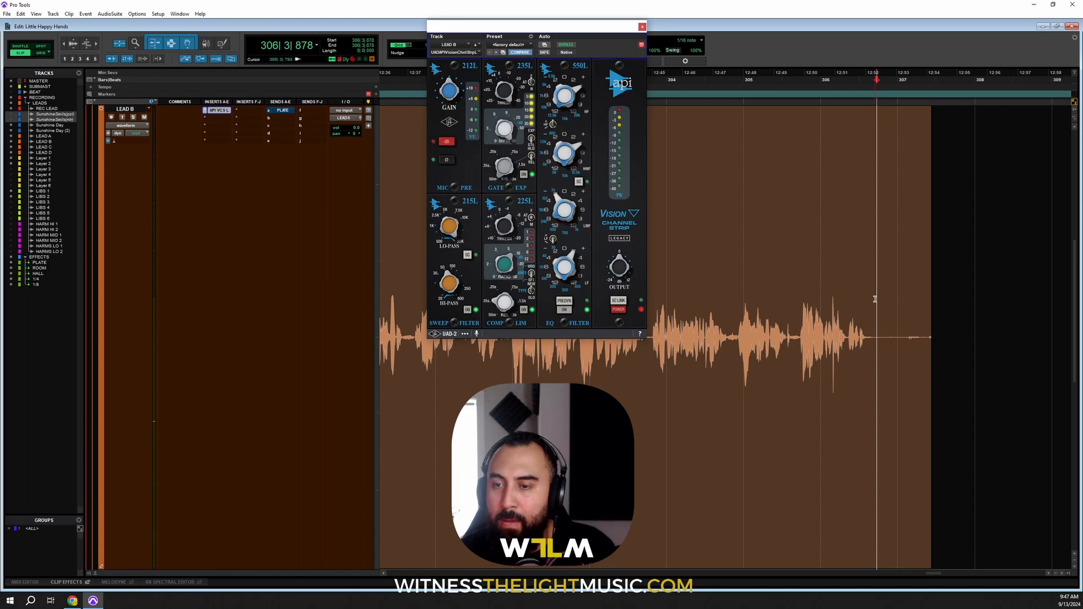
Step: Enlarge the LEAD B waveform display and place the edit cursor at bar 306 beat 4 to examine the noise after the last phrase
{"action": "left_click_drag", "start_coordinate": [872, 299], "coordinate": [956, 314]}
{"action": "key", "text": "ctrl+alt+bracketright"}
{"action": "key", "text": "ctrl+alt+bracketright"}
{"action": "key", "text": "ctrl+alt+bracketright"}
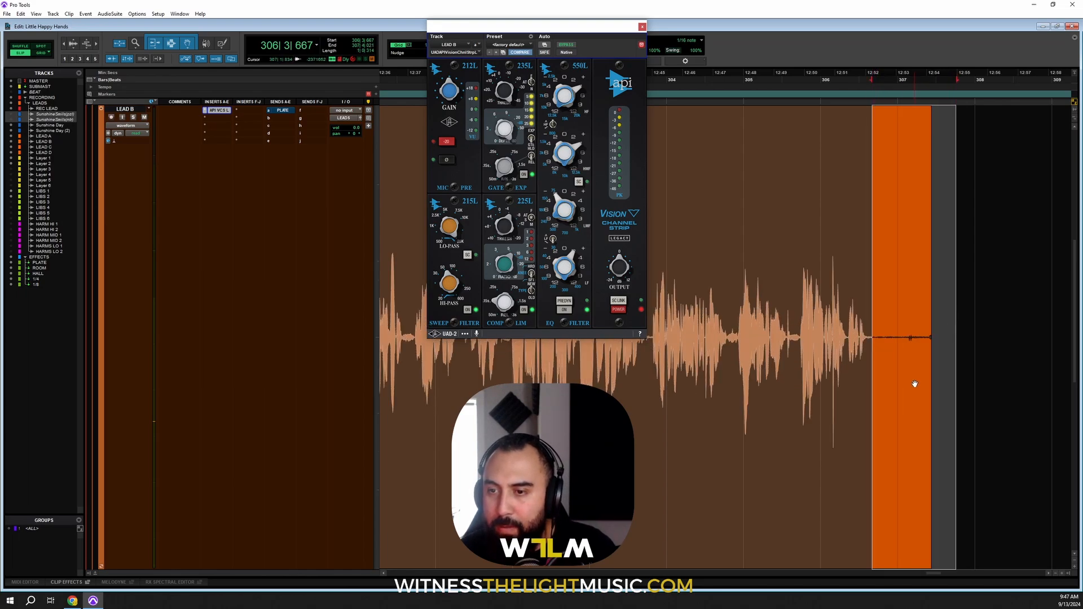
{"action": "left_click", "coordinate": [887, 282]}
{"action": "left_click", "coordinate": [879, 284]}
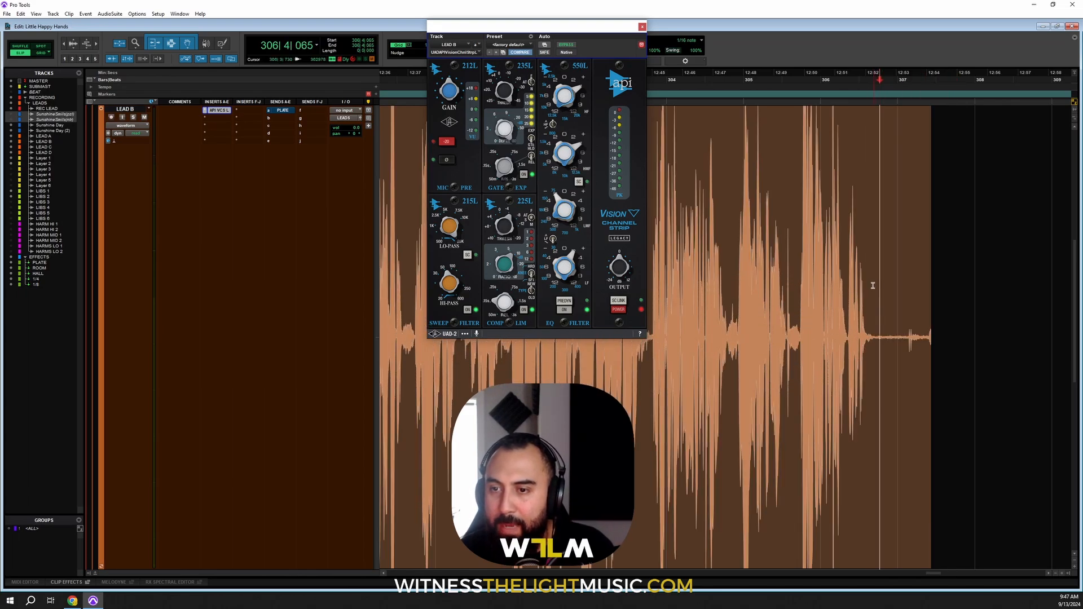
Step: Select LEAD B from bar 305 beat 3 to past the clip's end and audition the gate on the last phrase and its tail
{"action": "left_click_drag", "start_coordinate": [871, 289], "coordinate": [1059, 295]}
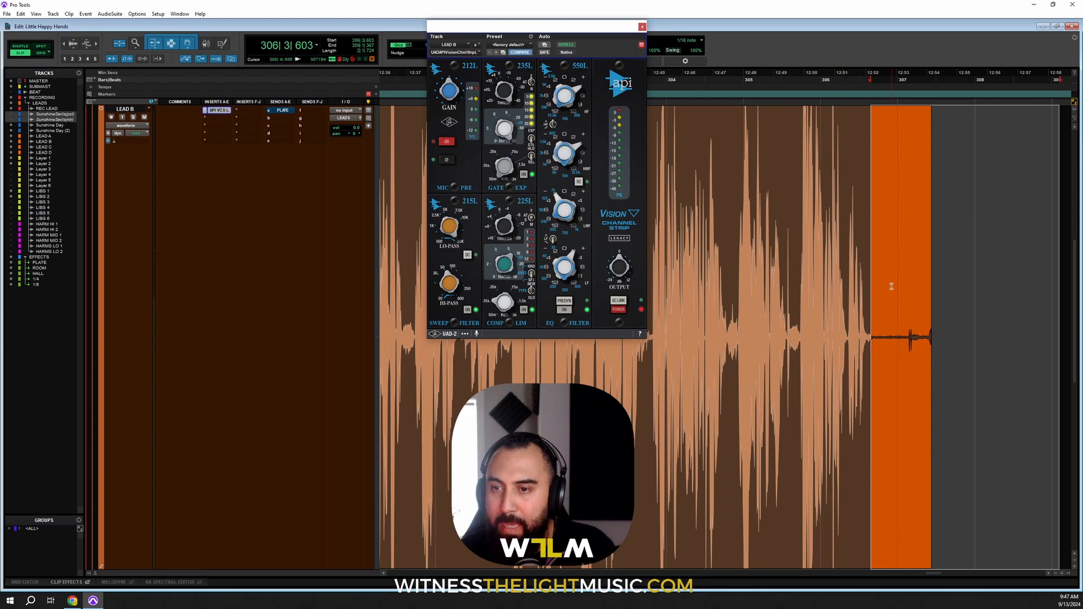
{"action": "left_click", "coordinate": [869, 286]}
{"action": "left_click_drag", "start_coordinate": [796, 278], "coordinate": [918, 299]}
{"action": "left_click", "coordinate": [1005, 307], "text": "shift"}
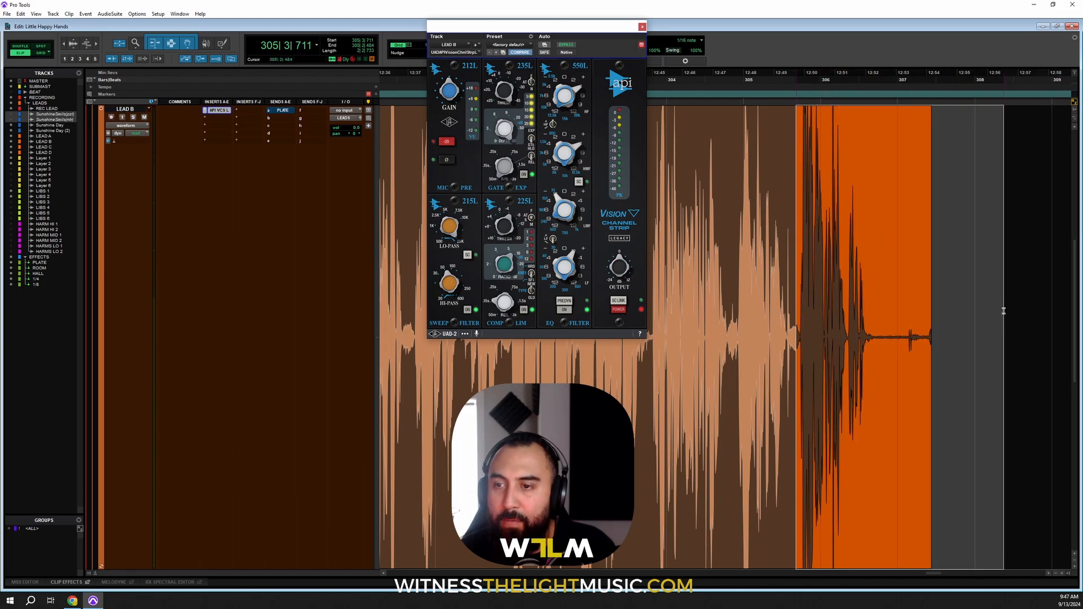
{"action": "key", "text": "space"}
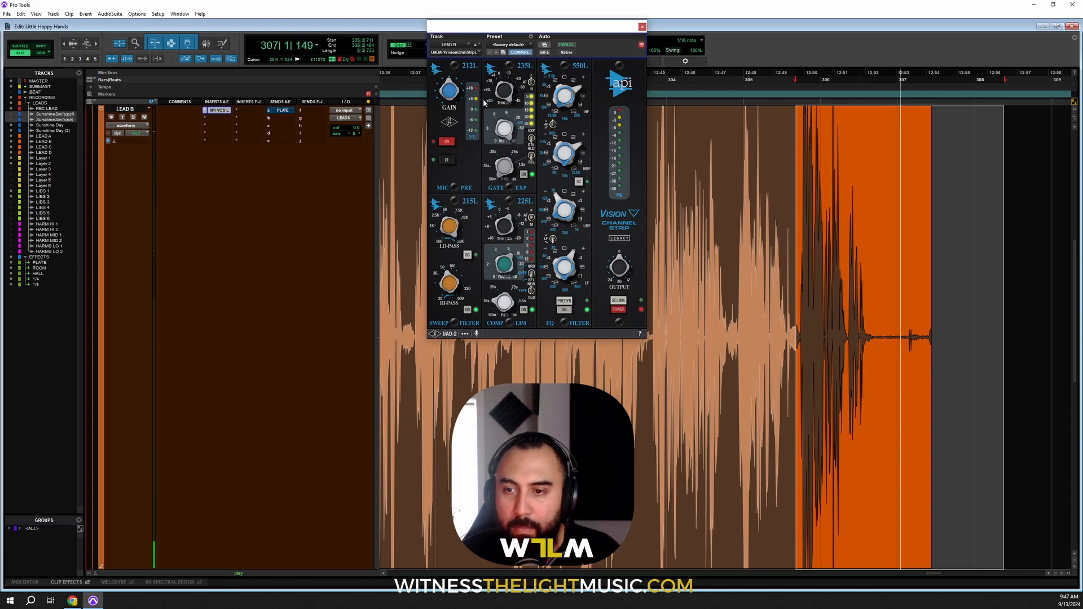
{"action": "key", "text": "space"}
{"action": "key", "text": "space"}
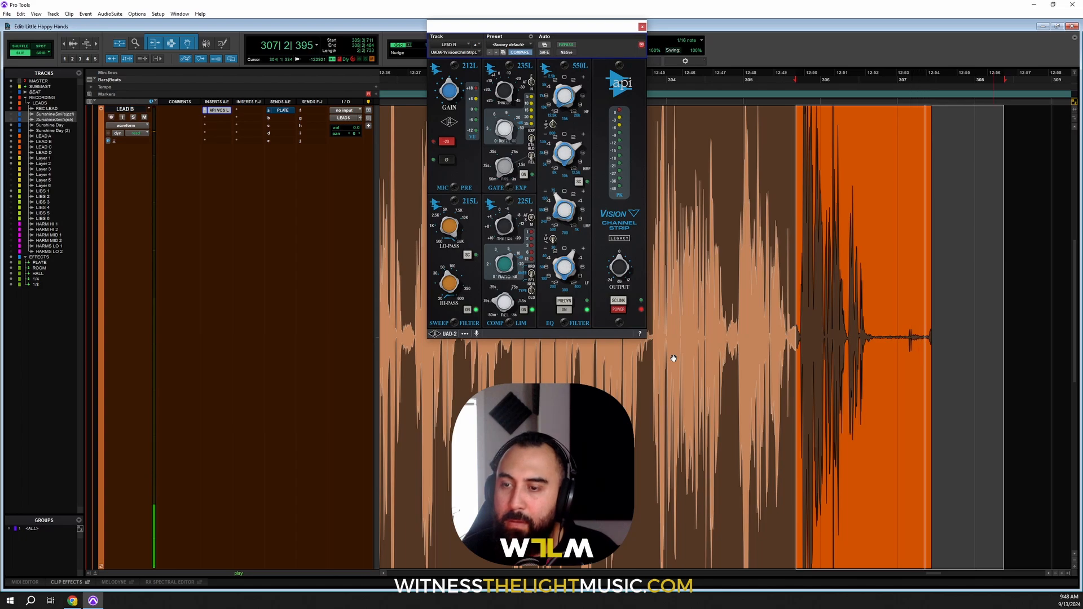
{"action": "key", "text": "space"}
{"action": "key", "text": "space"}
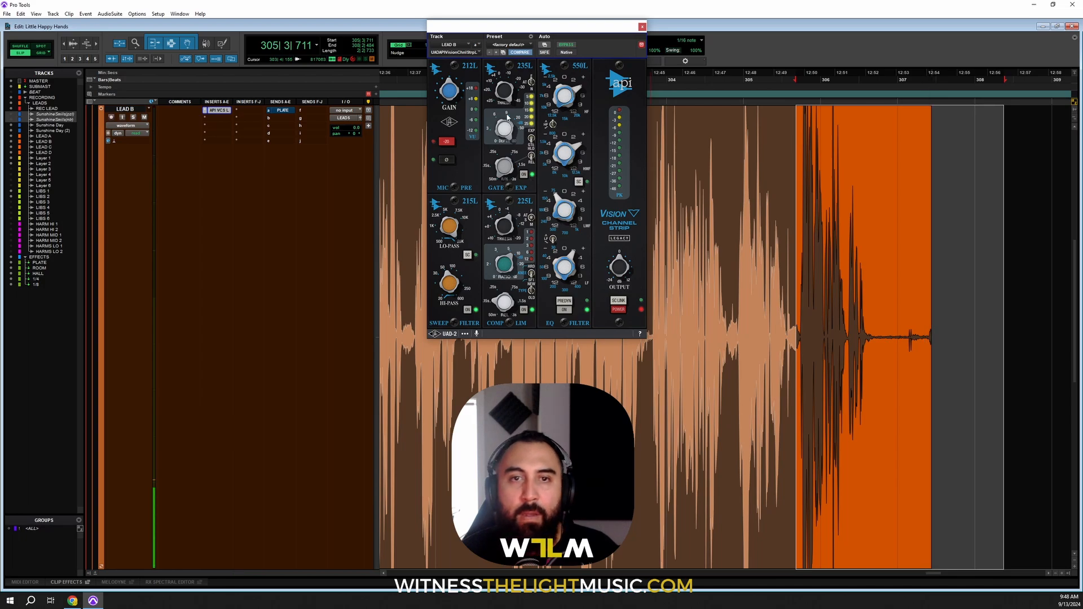
Step: Select the noise at the end of LEAD B in bar 307, followed by the range from bar 306 beat 2 past the clip's end
{"action": "left_click_drag", "start_coordinate": [910, 331], "coordinate": [943, 336]}
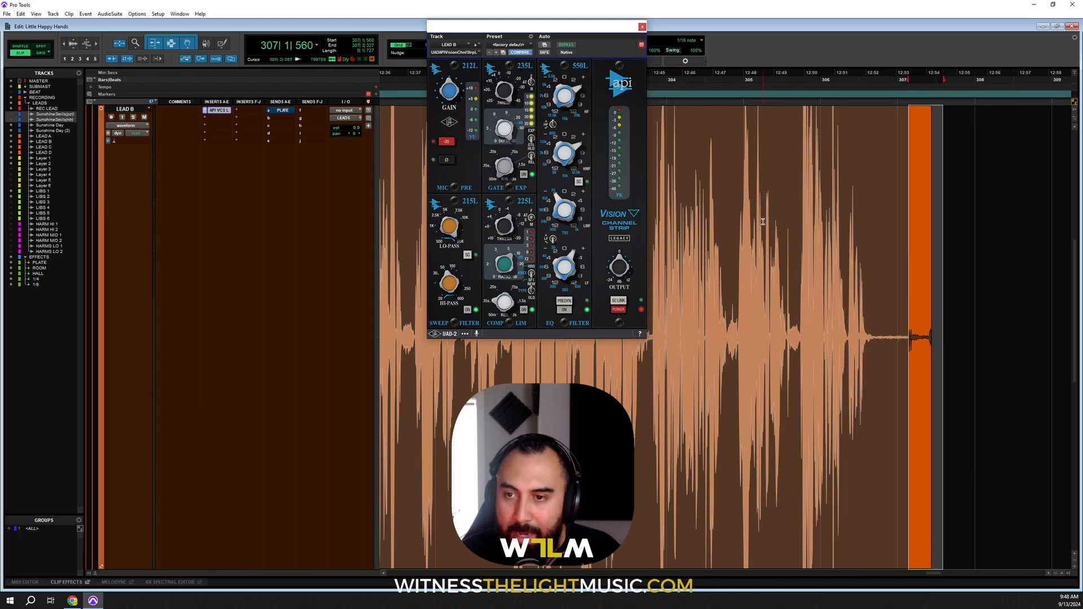
{"action": "left_click_drag", "start_coordinate": [846, 271], "coordinate": [975, 328]}
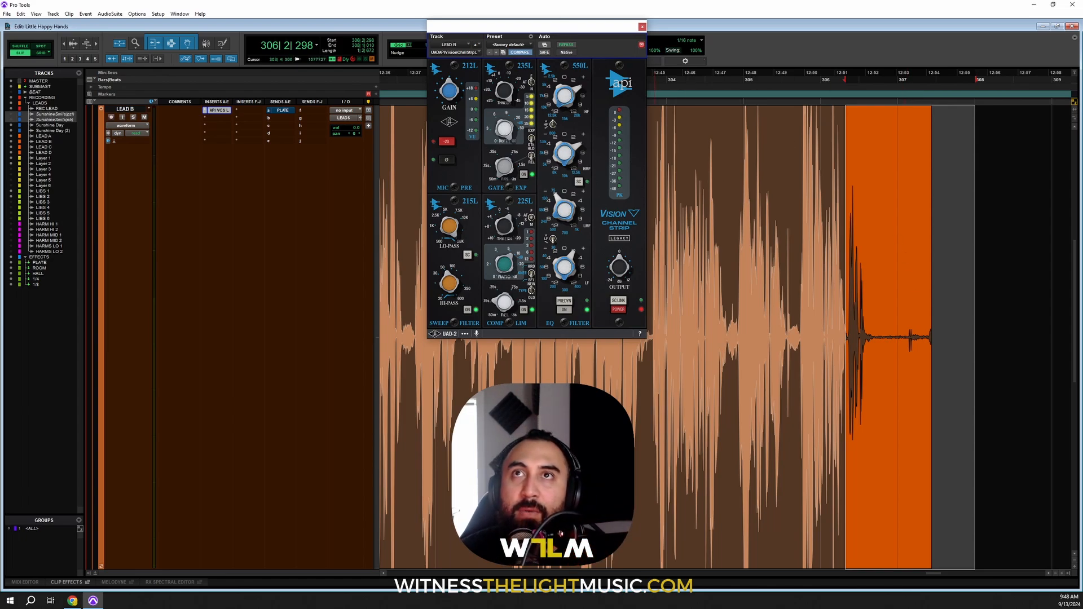
Step: Bring up the MixRoom Unison API Vision and Insert 1 Voxbox windows, and place the Voxbox below the two API strips
{"action": "left_click_drag", "start_coordinate": [835, 608], "coordinate": [783, 40]}
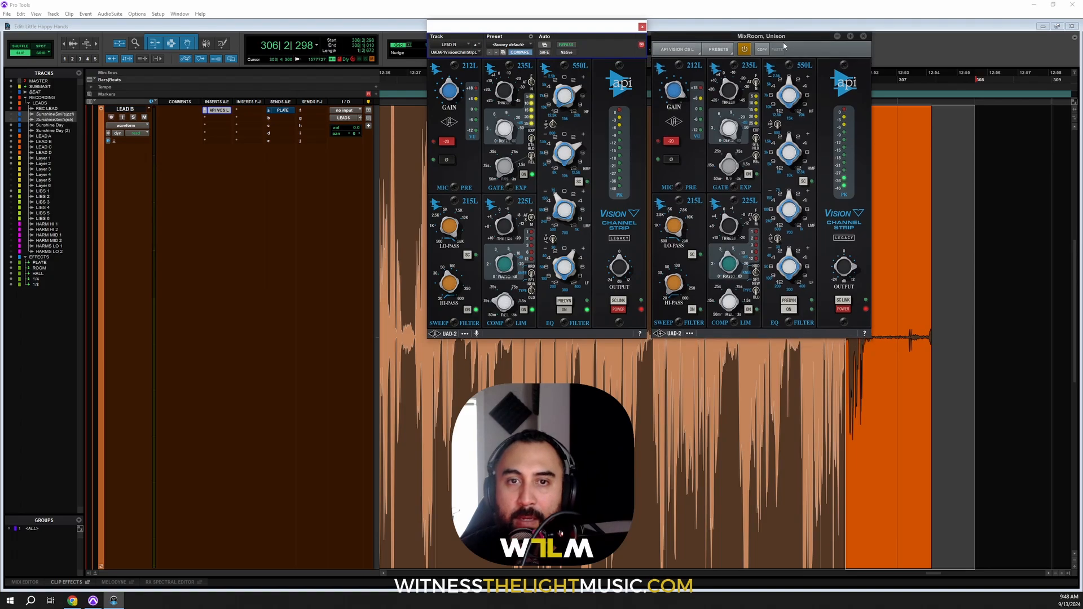
{"action": "left_click_drag", "start_coordinate": [582, 35], "coordinate": [509, 35]}
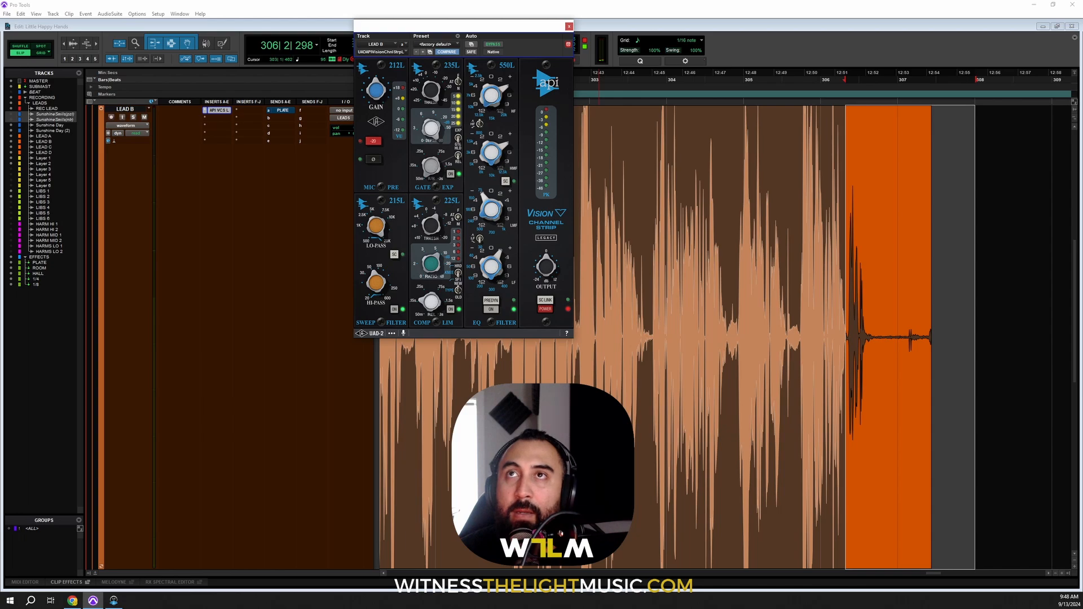
{"action": "key", "text": "alt+Tab"}
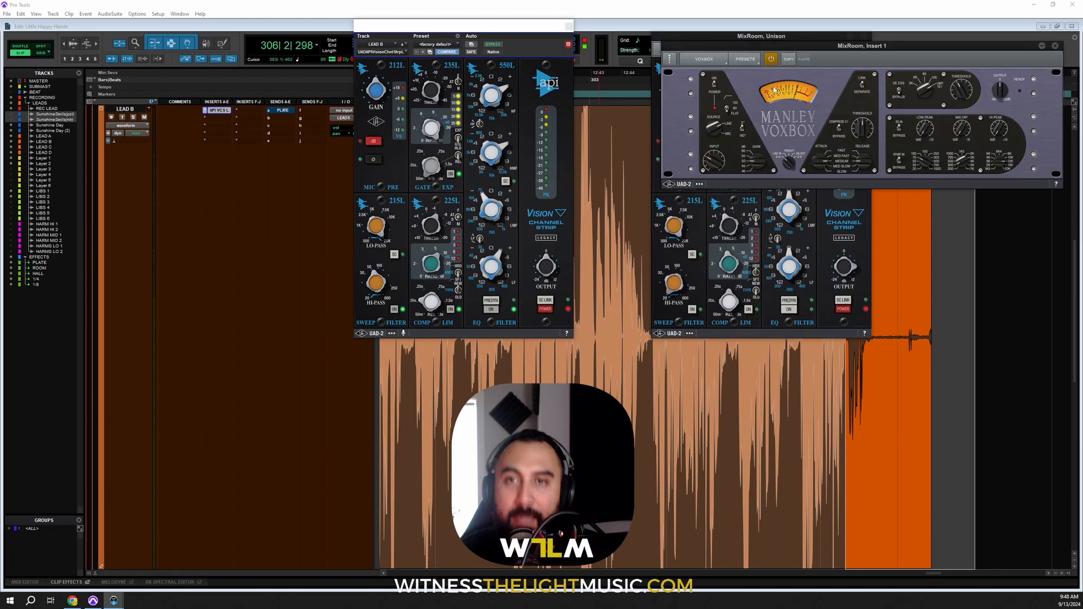
{"action": "left_click_drag", "start_coordinate": [864, 47], "coordinate": [603, 376]}
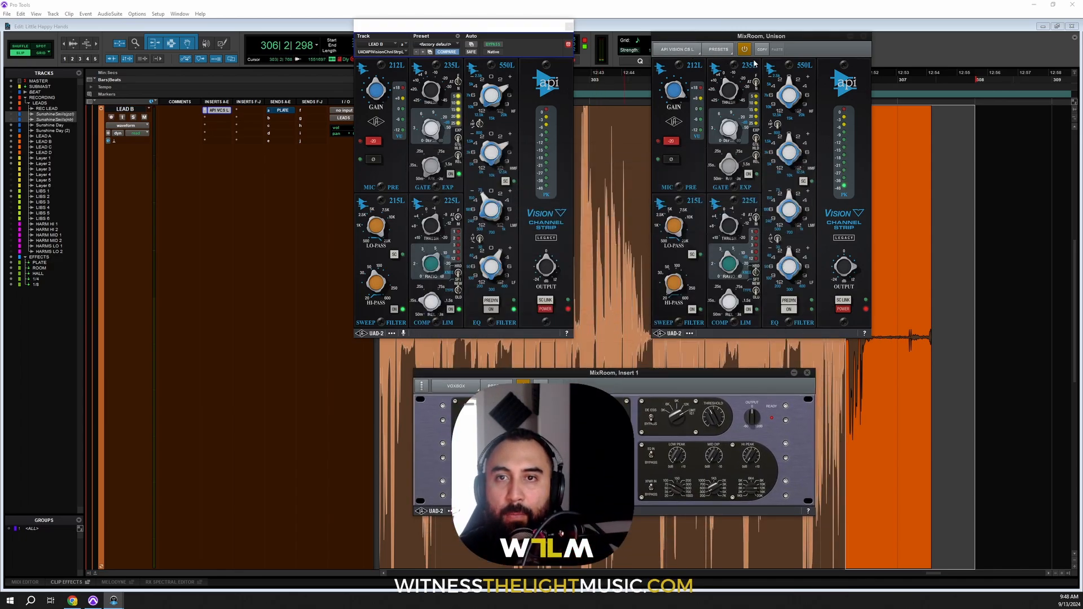
Step: Arrange the LEAD B API Vision window and the MixRoom Unison strip side by side above the Voxbox so their settings can be compared
{"action": "left_click", "coordinate": [568, 26]}
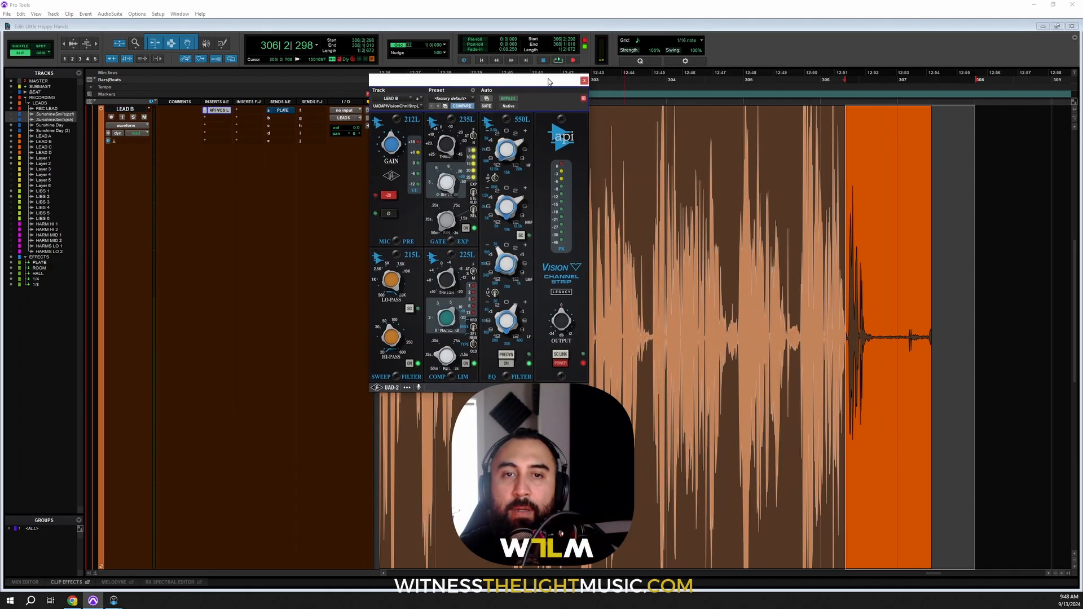
{"action": "left_click_drag", "start_coordinate": [546, 81], "coordinate": [529, 75]}
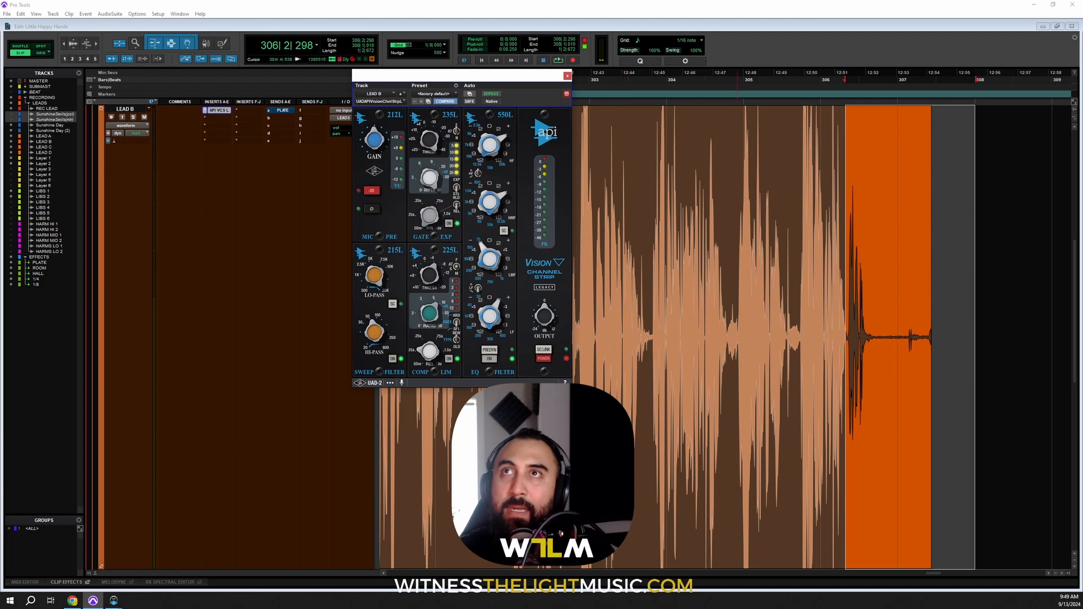
{"action": "key", "text": "alt+Tab"}
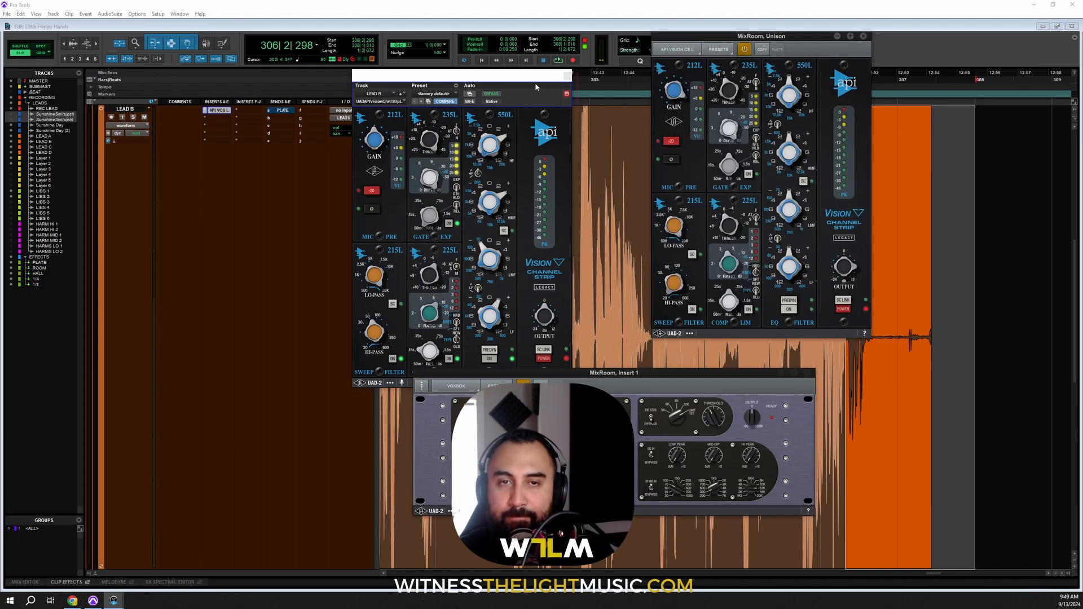
{"action": "left_click", "coordinate": [567, 76]}
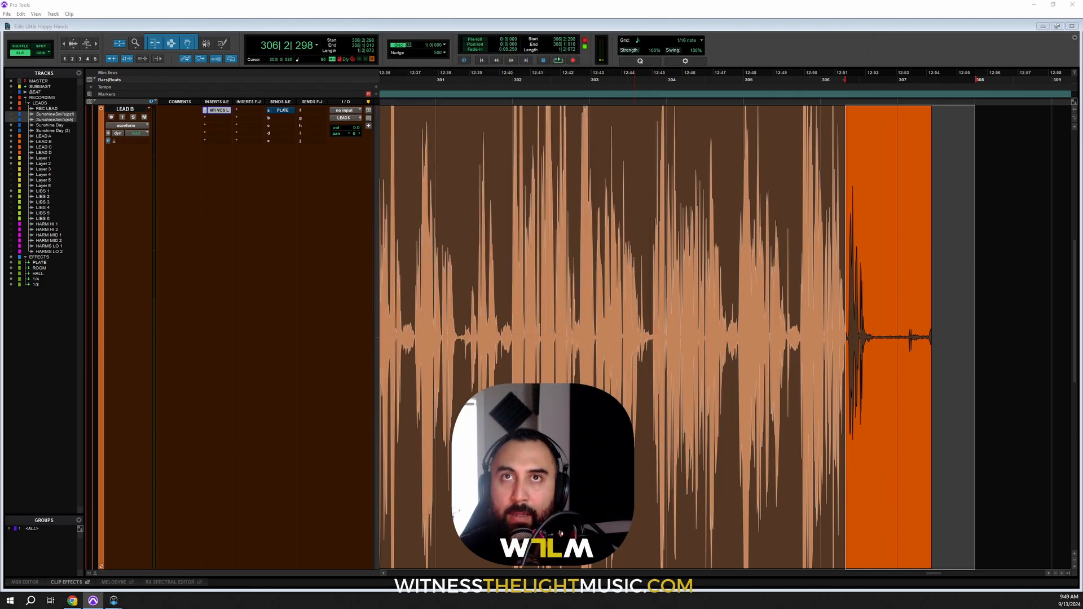
{"action": "key", "text": "alt+Tab"}
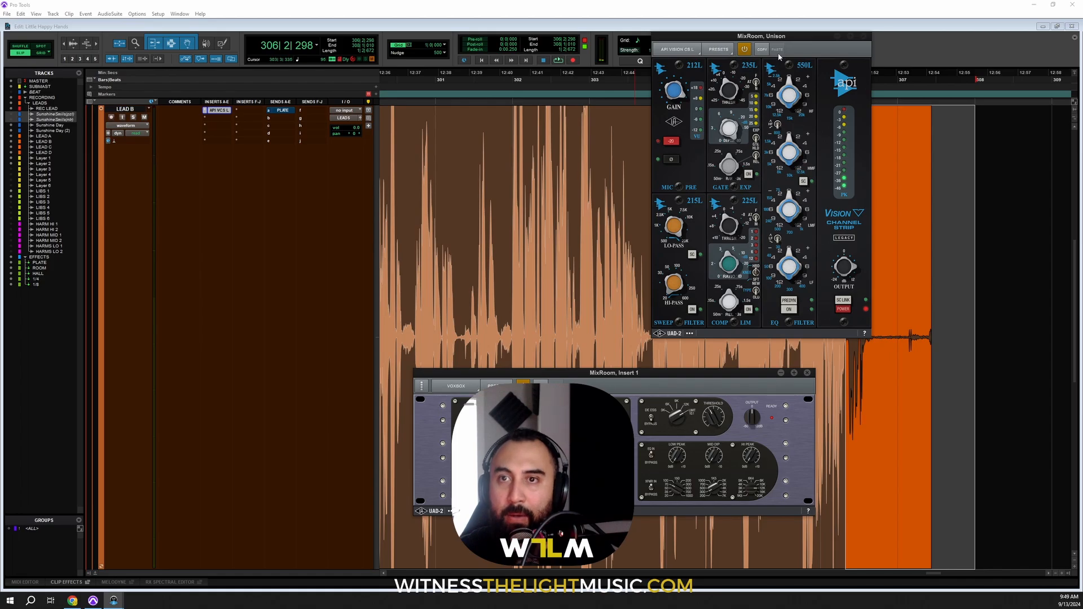
{"action": "left_click_drag", "start_coordinate": [790, 36], "coordinate": [754, 48]}
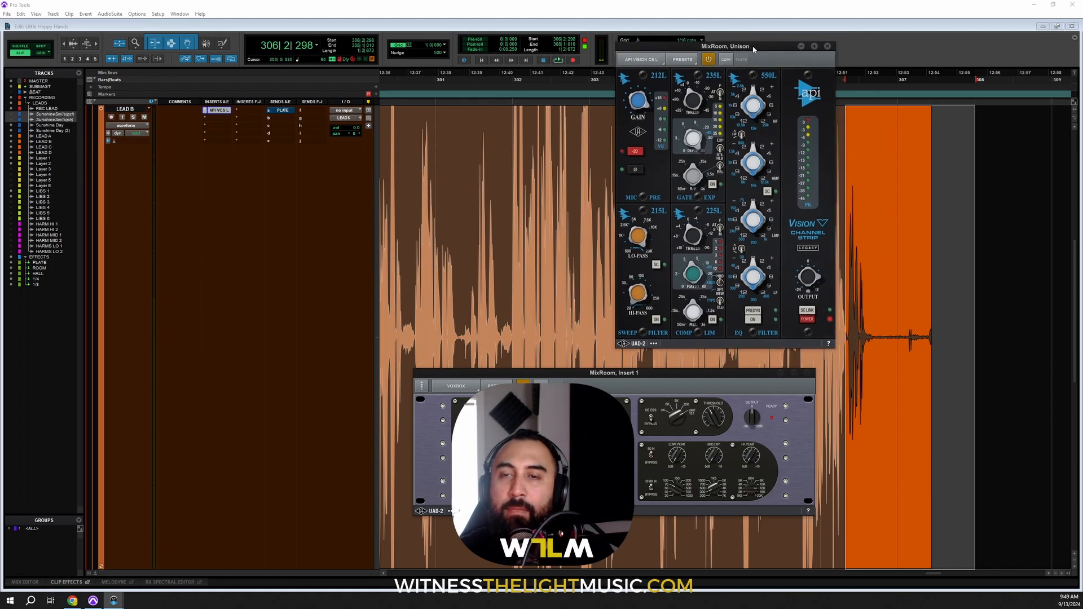
{"action": "key", "text": "alt+Tab"}
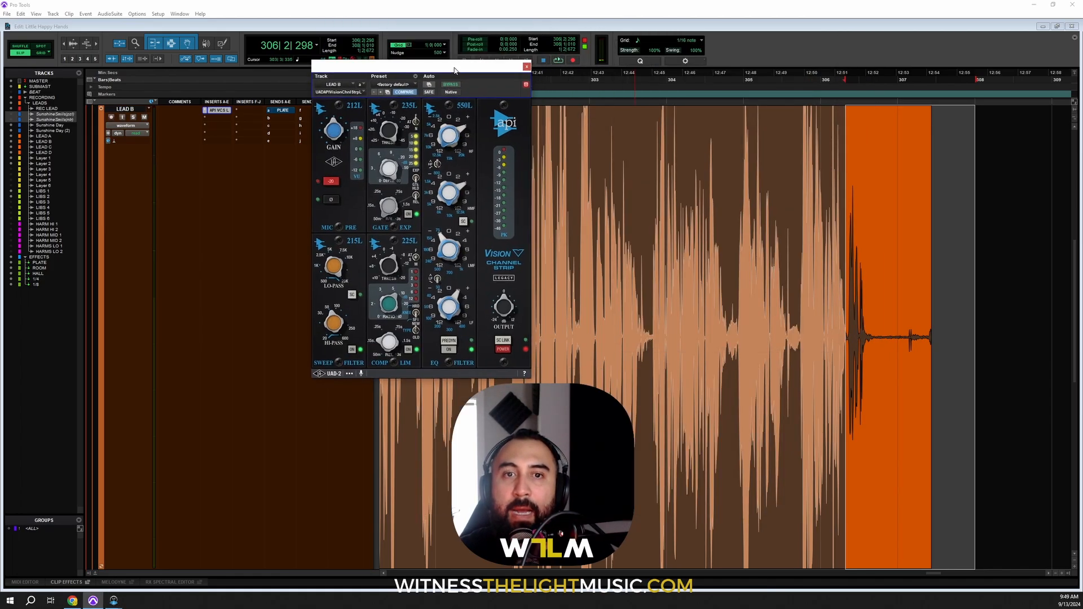
{"action": "key", "text": "alt+Tab"}
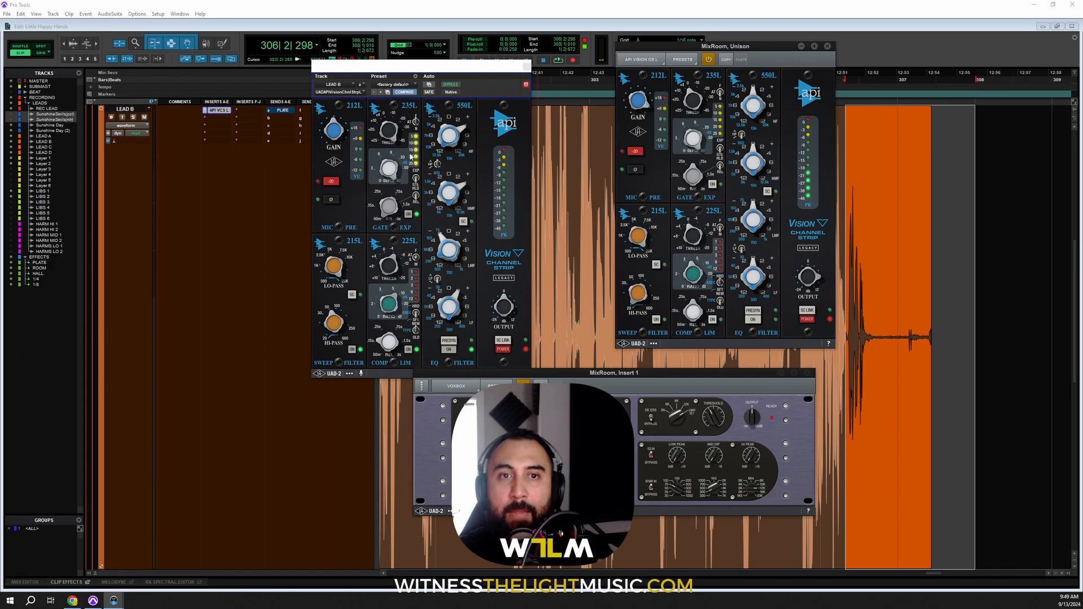
{"action": "left_click_drag", "start_coordinate": [759, 47], "coordinate": [734, 63]}
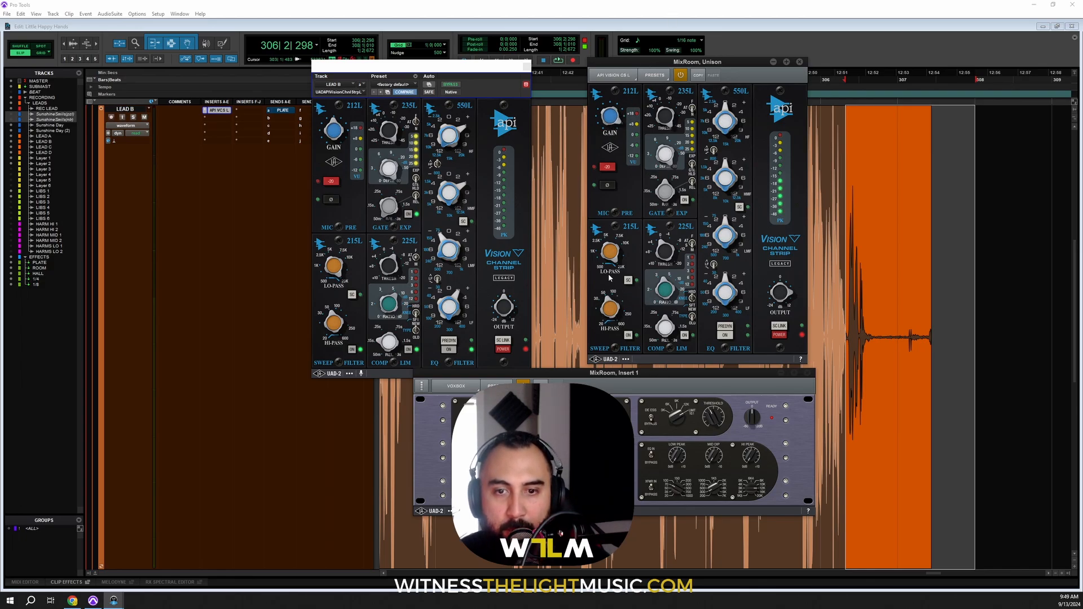
Step: On the MixRoom Unison strip, switch on the hi-pass filter and compressor, and adjust the compressor's release and threshold and the high-mid EQ
{"action": "left_click", "coordinate": [630, 337]}
{"action": "left_click", "coordinate": [685, 336]}
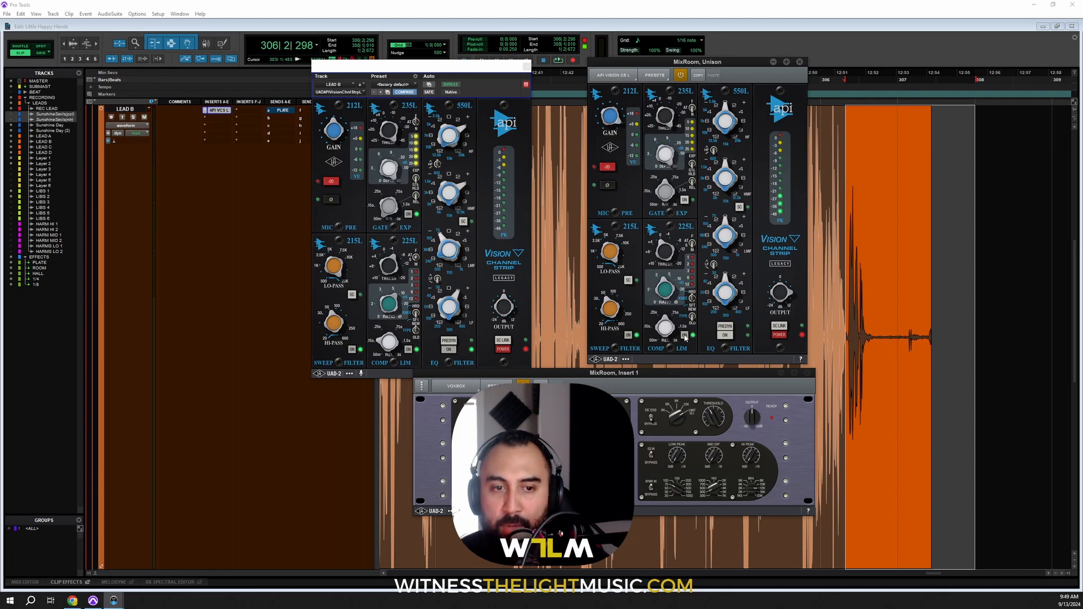
{"action": "left_click_drag", "start_coordinate": [663, 326], "coordinate": [662, 333]}
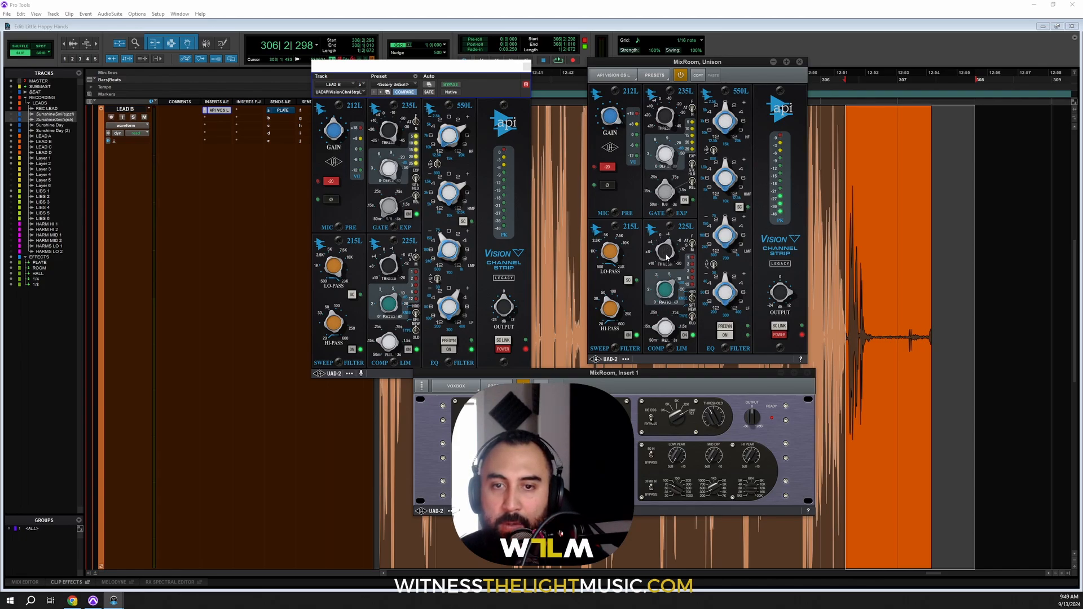
{"action": "left_click_drag", "start_coordinate": [666, 257], "coordinate": [666, 254]}
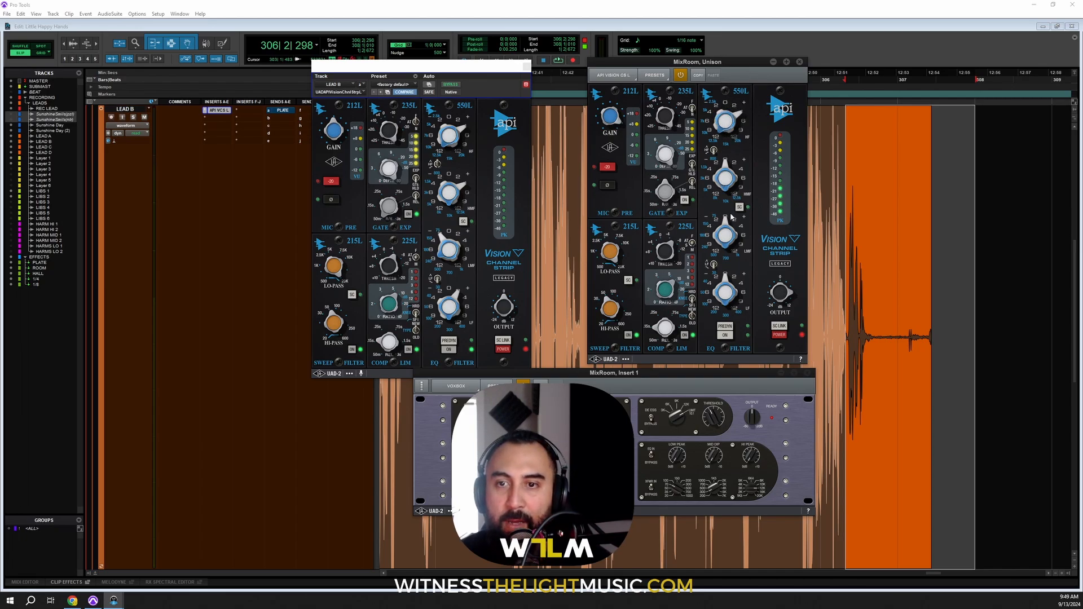
{"action": "mouse_move", "coordinate": [728, 171]}
{"action": "left_mouse_down"}
{"action": "mouse_move", "coordinate": [730, 158]}
{"action": "mouse_move", "coordinate": [737, 169]}
{"action": "left_mouse_up"}
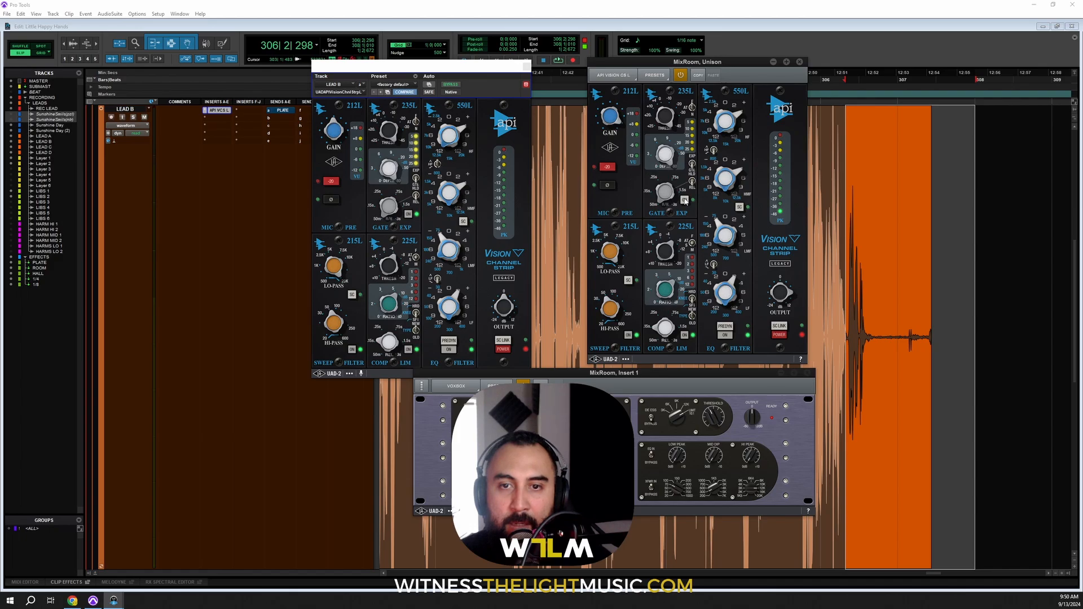
Step: Switch on the gate of the MixRoom Unison strip and adjust its release and depth
{"action": "left_click", "coordinate": [685, 199]}
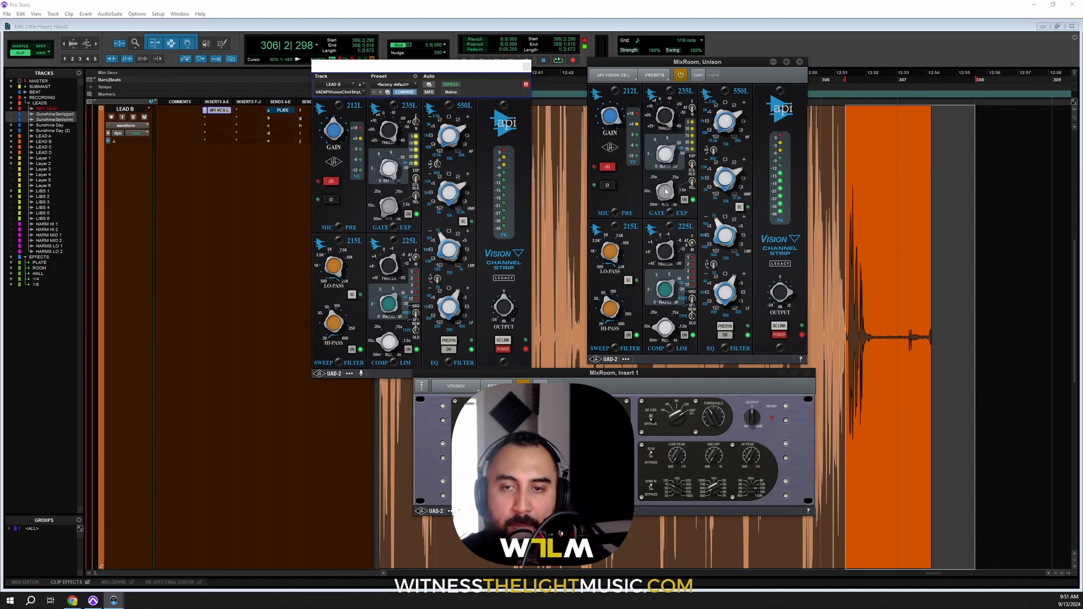
{"action": "left_click_drag", "start_coordinate": [665, 189], "coordinate": [666, 176]}
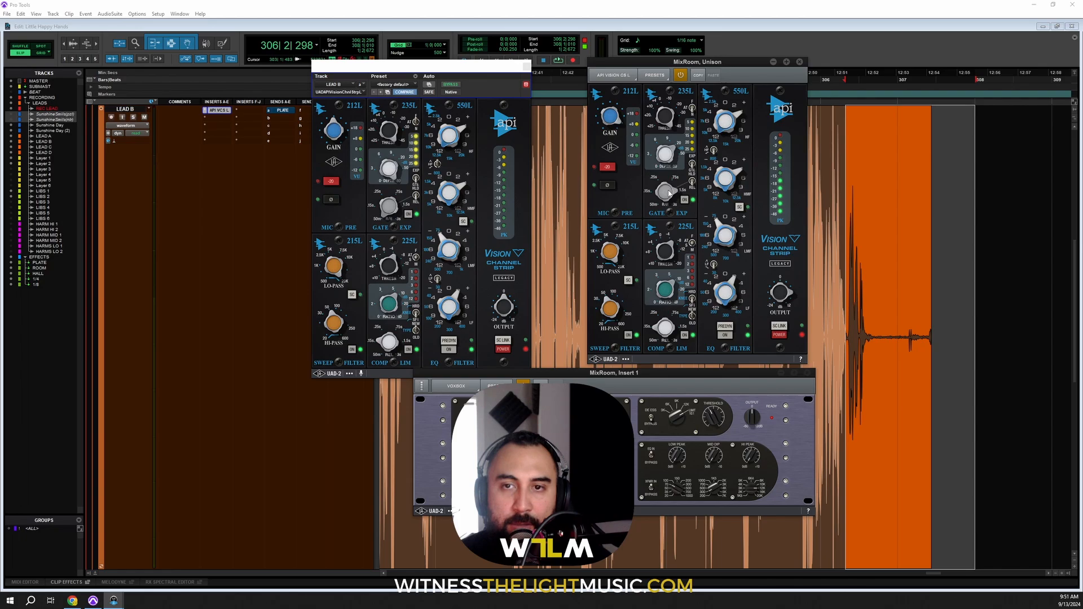
{"action": "left_click_drag", "start_coordinate": [669, 193], "coordinate": [668, 206]}
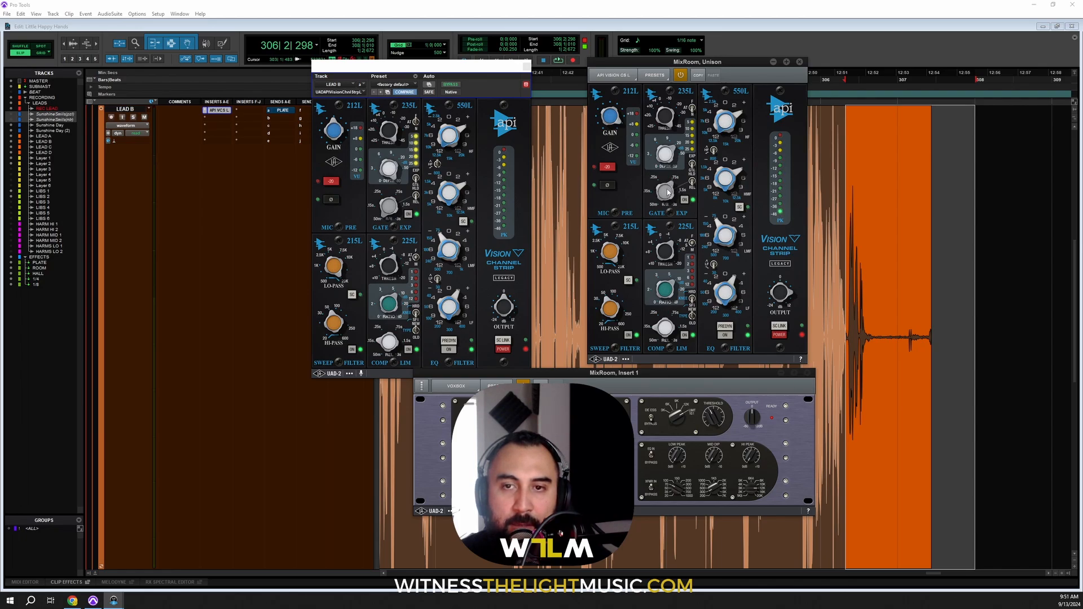
{"action": "left_click_drag", "start_coordinate": [667, 191], "coordinate": [671, 215]}
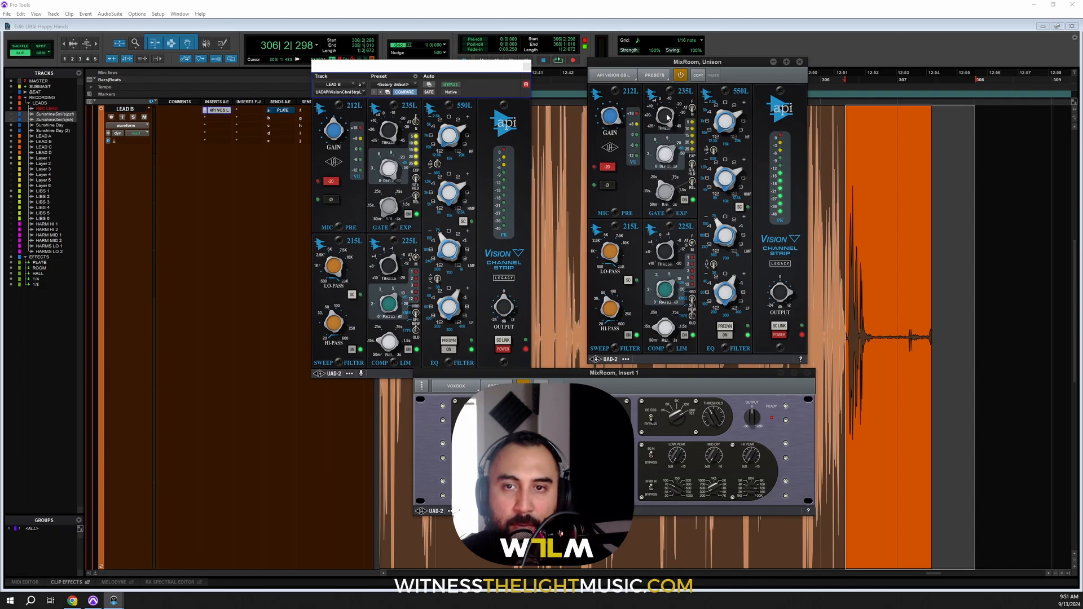
{"action": "left_click_drag", "start_coordinate": [667, 158], "coordinate": [667, 98]}
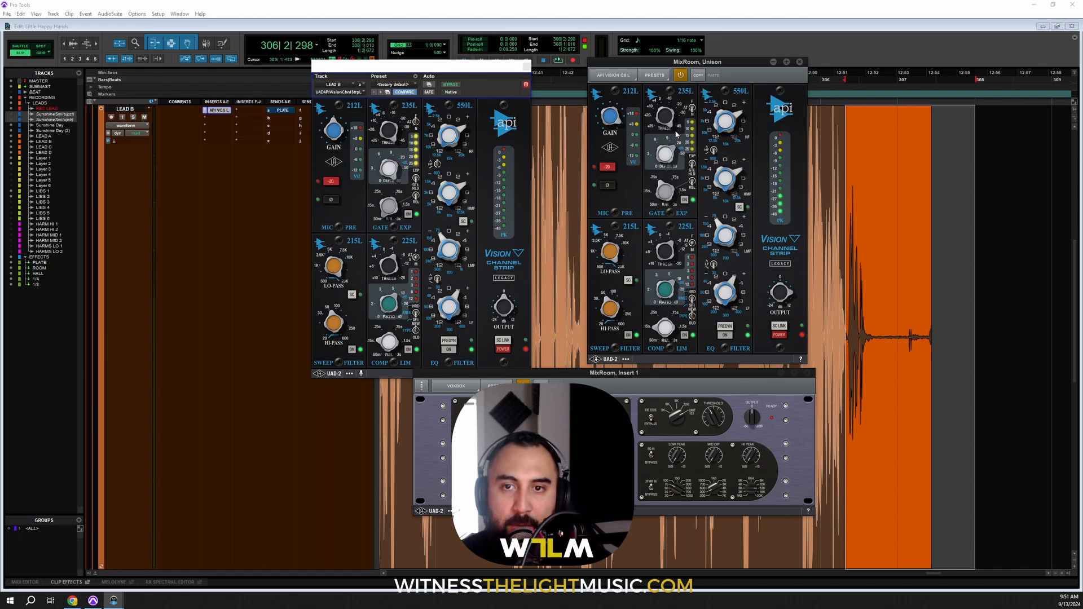
{"action": "left_click_drag", "start_coordinate": [666, 157], "coordinate": [666, 163]}
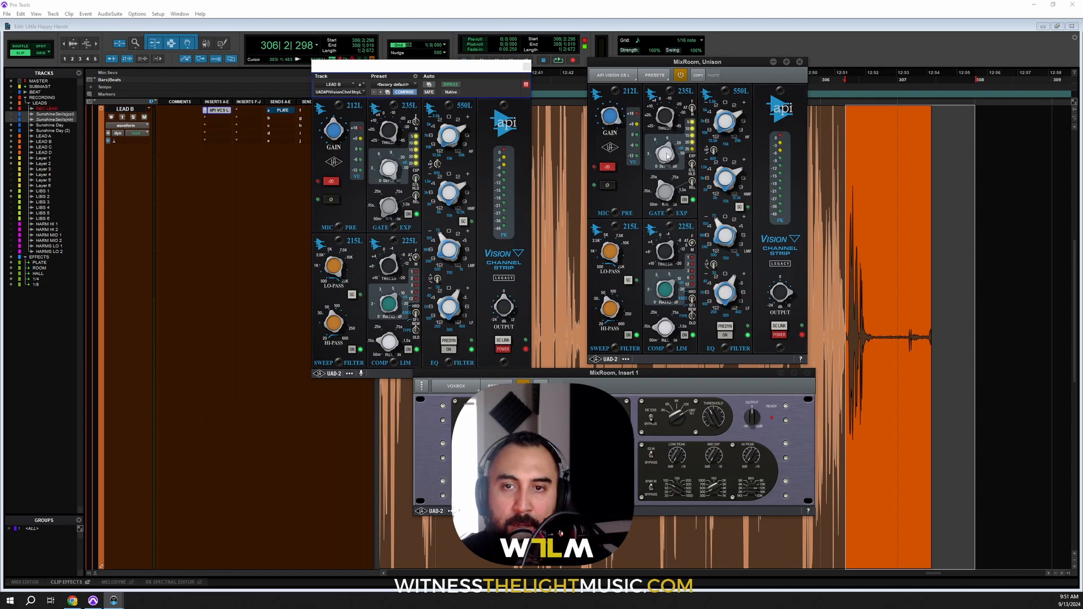
Step: Save the MixRoom Unison API Vision settings as a preset named VOICE OVER EQ in the WTLM folder
{"action": "left_click_drag", "start_coordinate": [729, 81], "coordinate": [715, 76]}
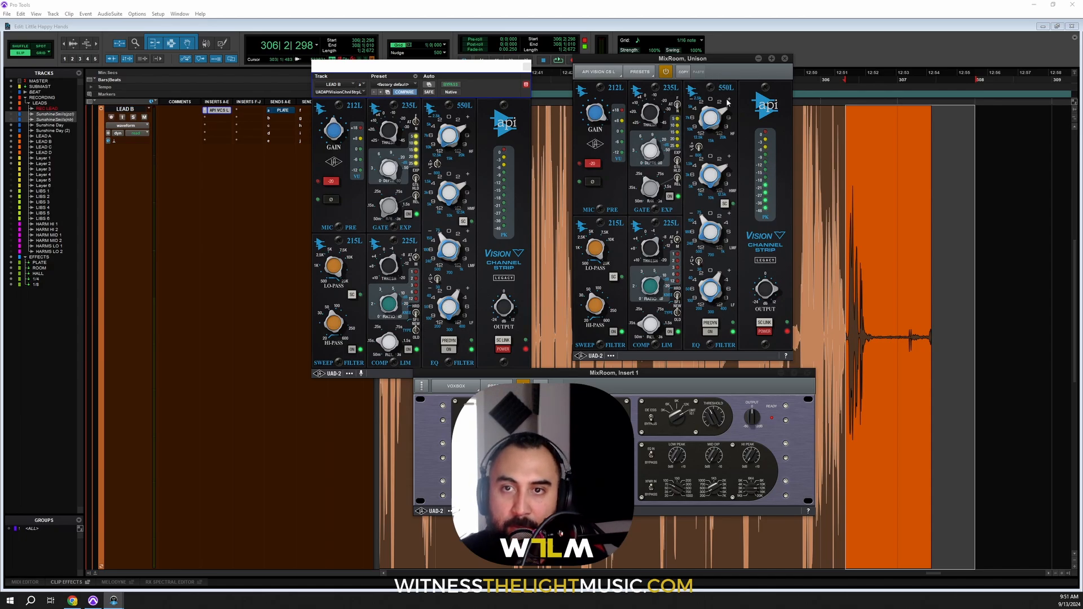
{"action": "left_click", "coordinate": [639, 72]}
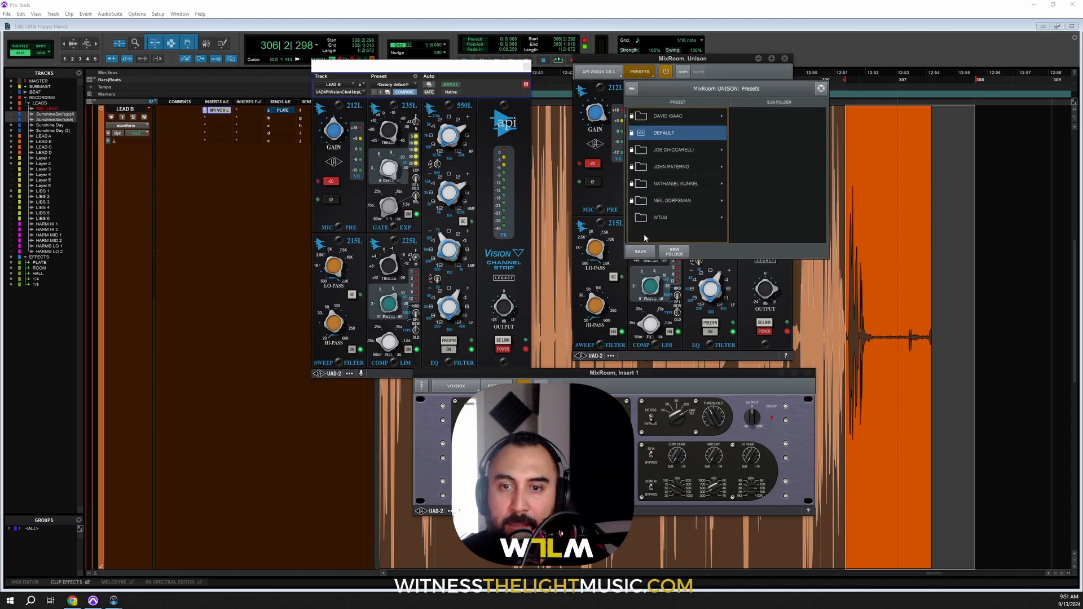
{"action": "left_click", "coordinate": [657, 218]}
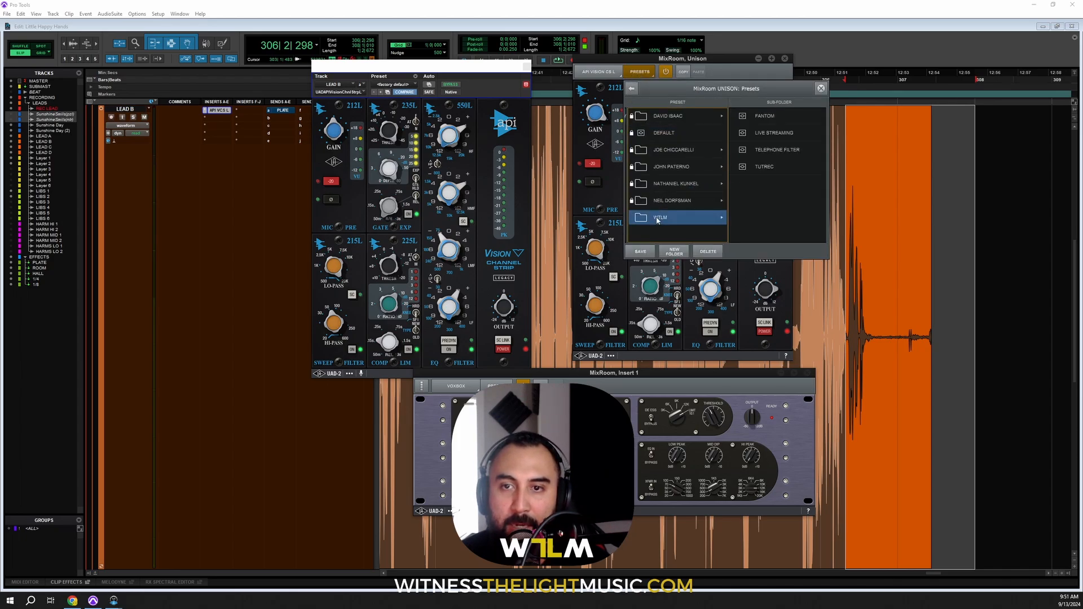
{"action": "left_click", "coordinate": [640, 252]}
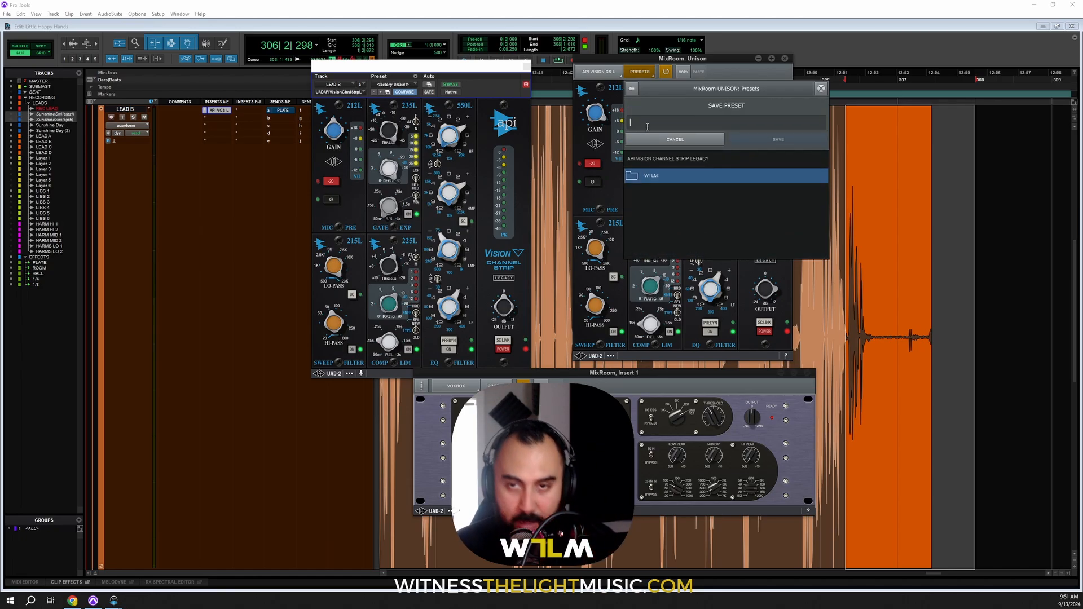
{"action": "type", "text": "VOICE "}
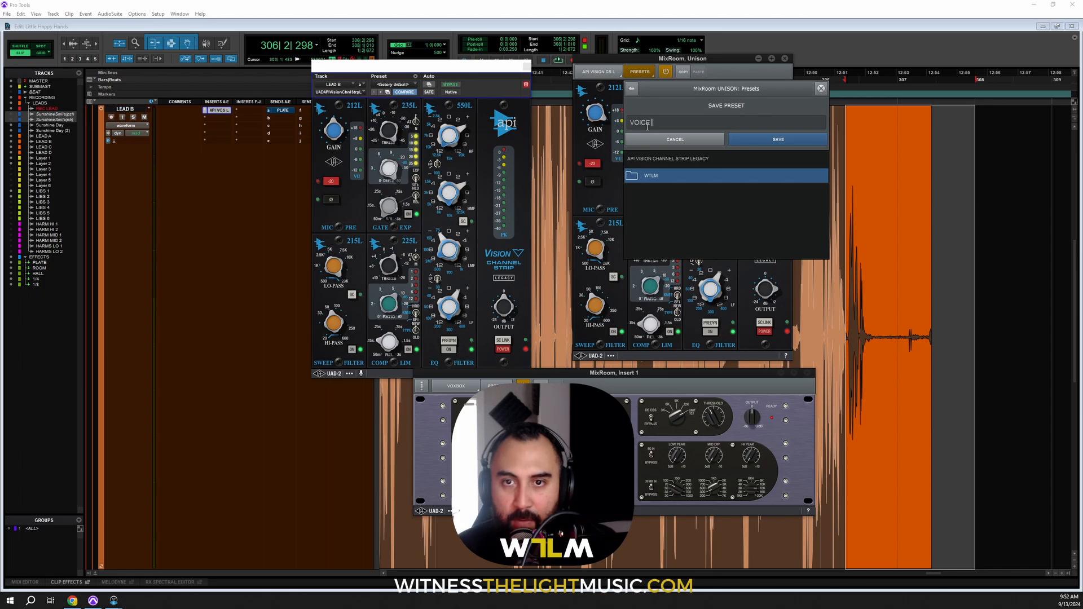
{"action": "type", "text": "OVER EQ"}
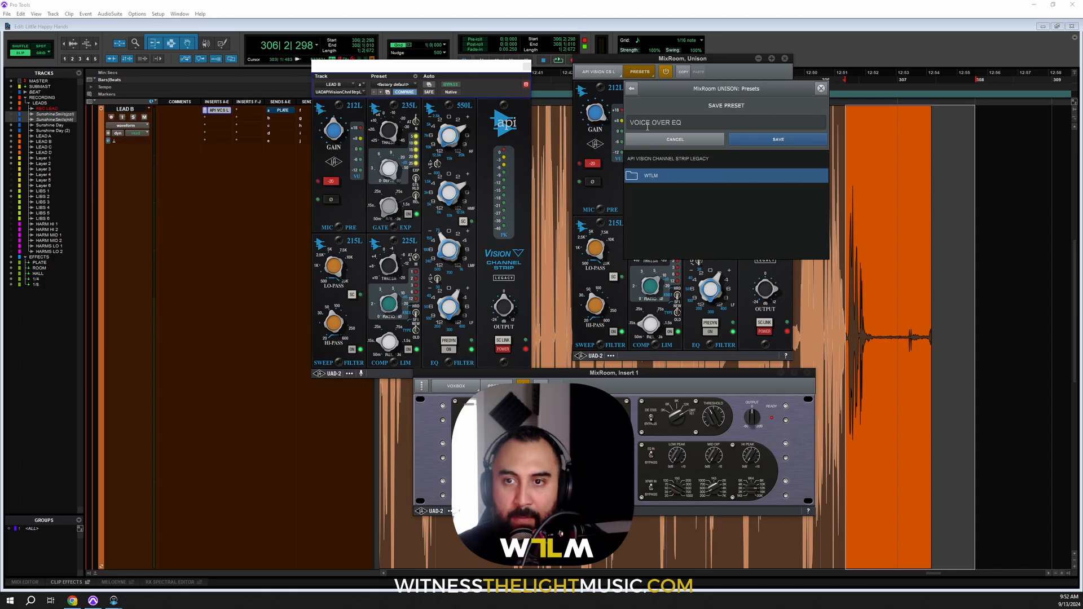
{"action": "left_click", "coordinate": [759, 140]}
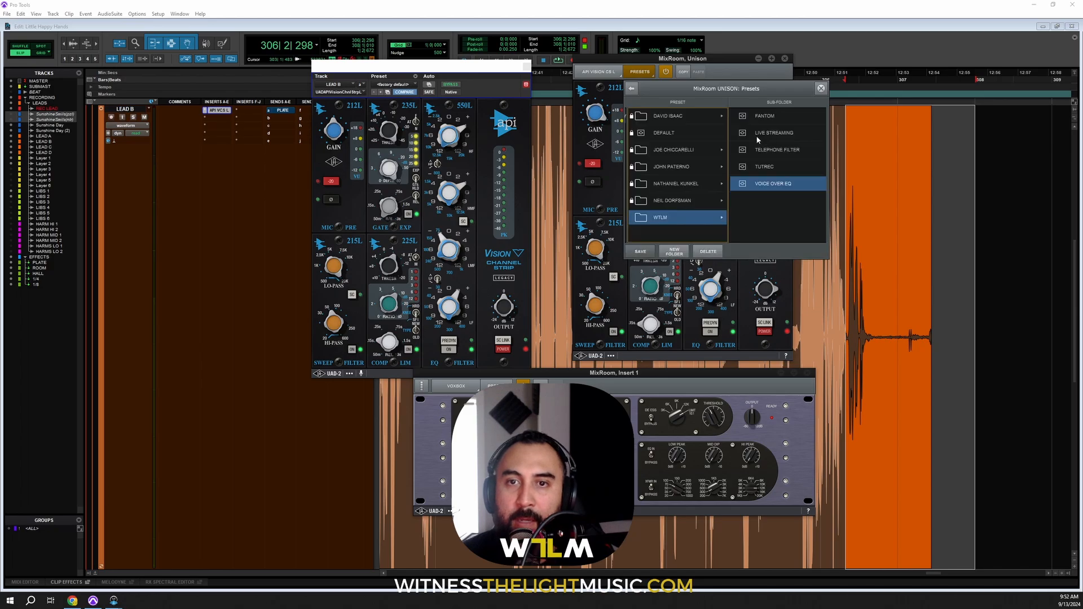
{"action": "left_click", "coordinate": [784, 183]}
{"action": "left_click", "coordinate": [821, 88]}
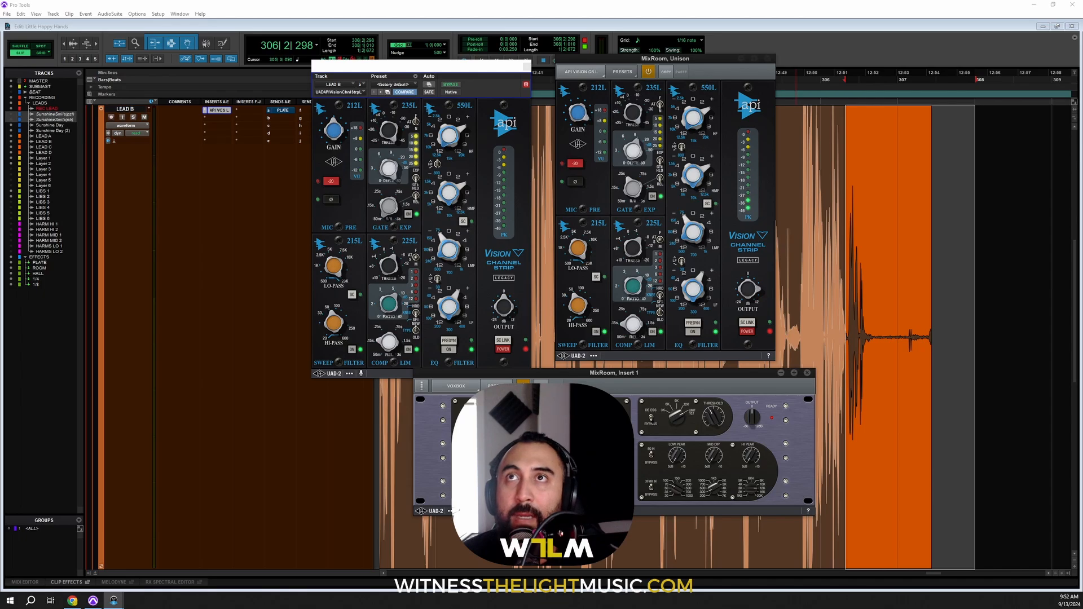
Step: Bring the Insert 1 Voxbox up over the API strips and adjust its de-esser's frequency selector and threshold
{"action": "left_click_drag", "start_coordinate": [662, 374], "coordinate": [672, 97]}
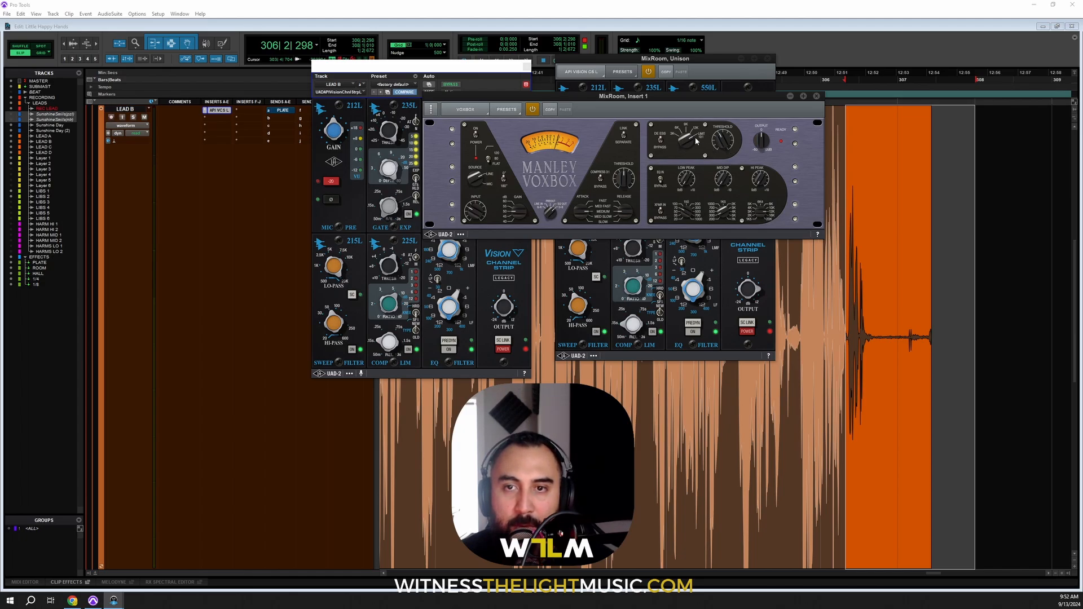
{"action": "left_click_drag", "start_coordinate": [693, 142], "coordinate": [687, 147]}
{"action": "left_click_drag", "start_coordinate": [718, 144], "coordinate": [727, 188]}
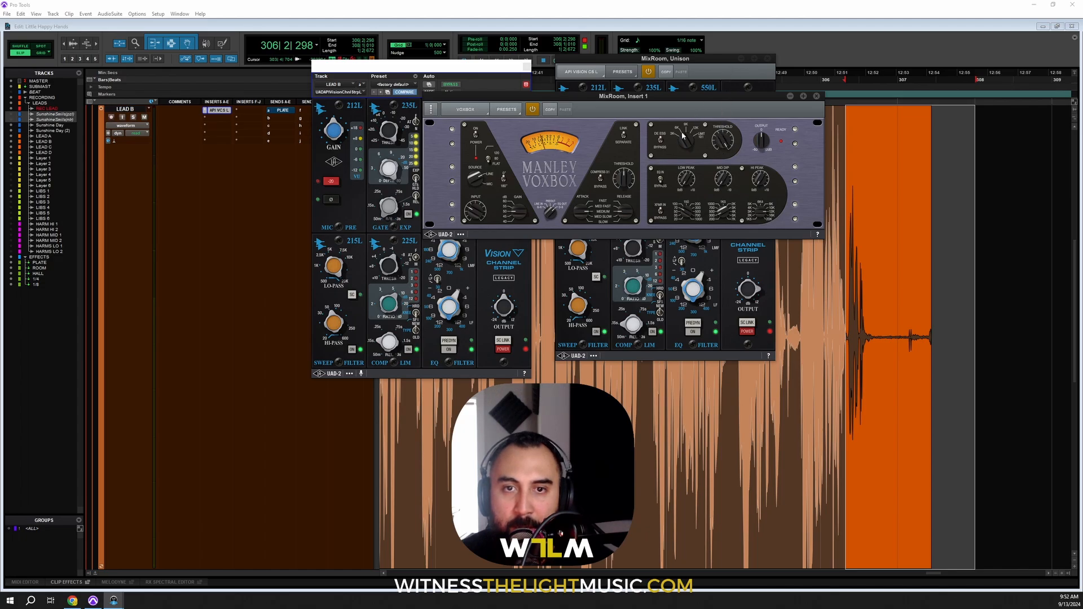
{"action": "left_click_drag", "start_coordinate": [687, 140], "coordinate": [685, 140]}
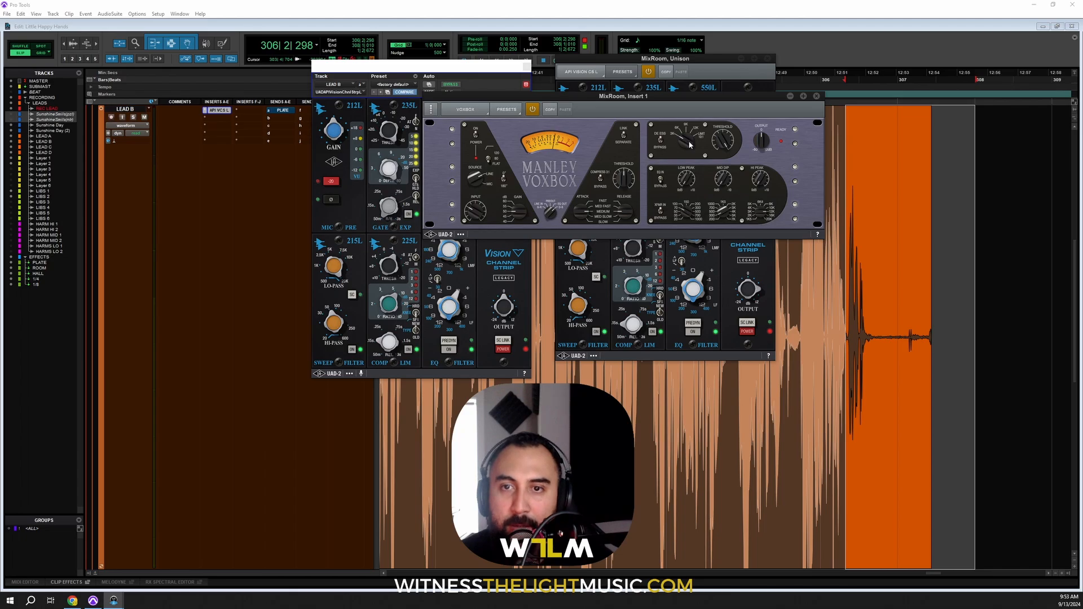
{"action": "left_click_drag", "start_coordinate": [689, 141], "coordinate": [689, 141]}
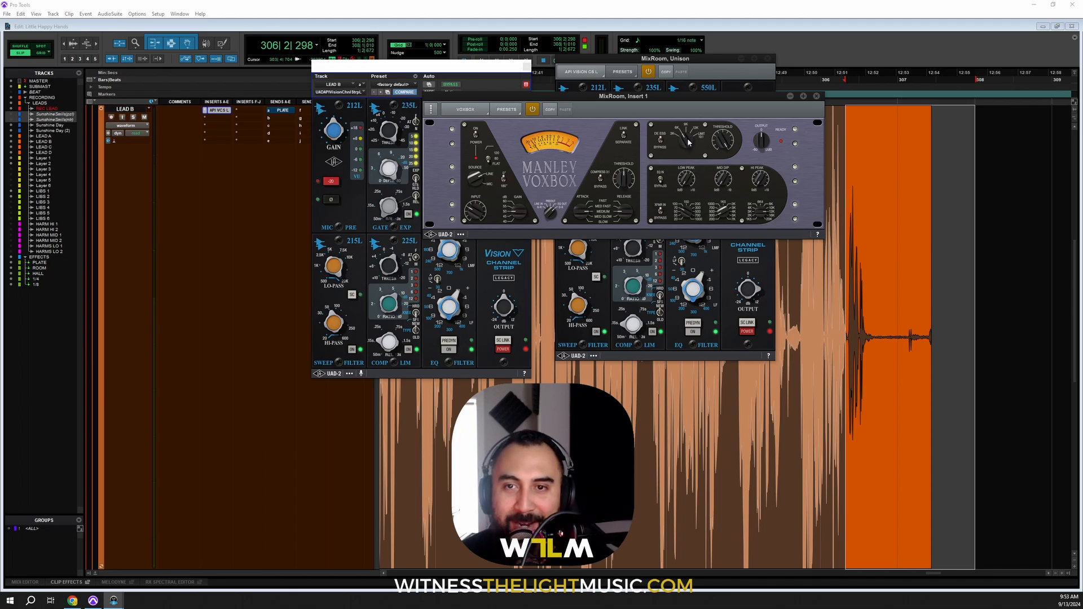
{"action": "scroll", "coordinate": [687, 142], "scroll_direction": "up", "scroll_amount": 1}
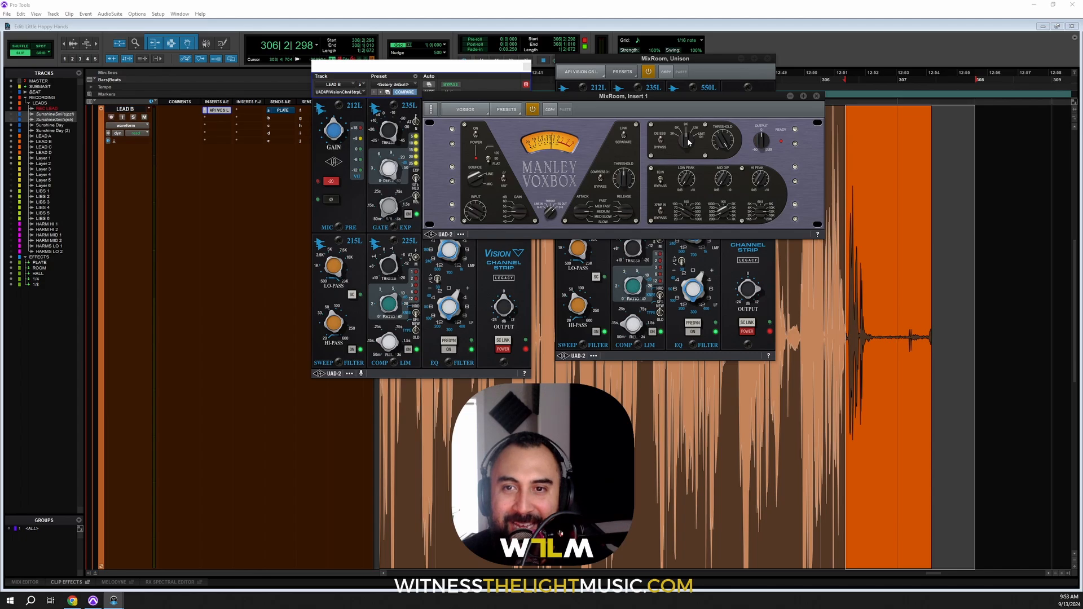
{"action": "scroll", "coordinate": [688, 143], "scroll_direction": "up", "scroll_amount": 1}
{"action": "scroll", "coordinate": [688, 142], "scroll_direction": "up", "scroll_amount": 1}
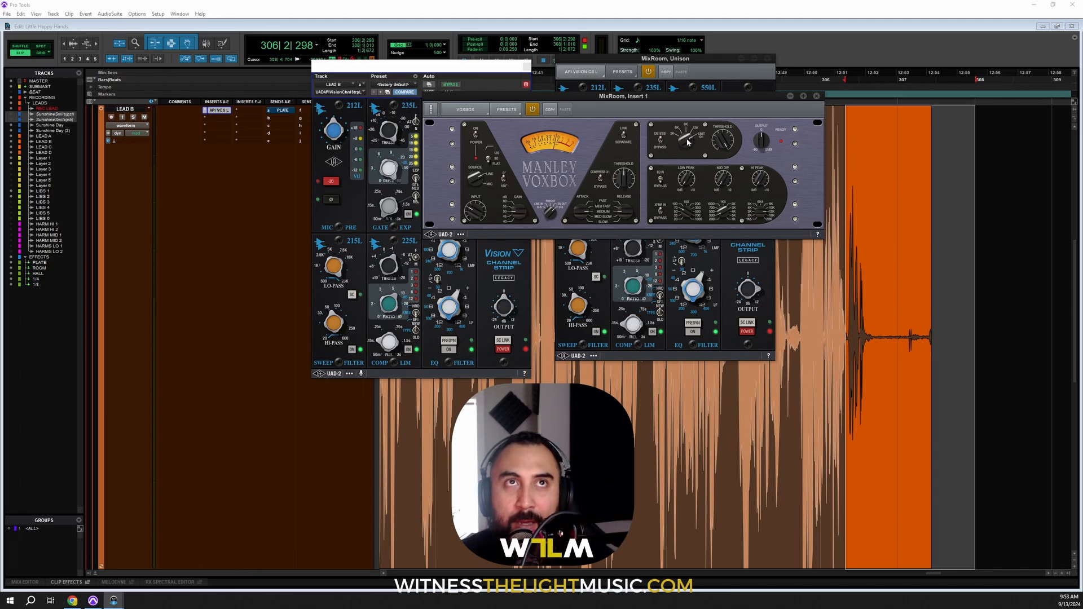
{"action": "scroll", "coordinate": [688, 142], "scroll_direction": "down", "scroll_amount": 1}
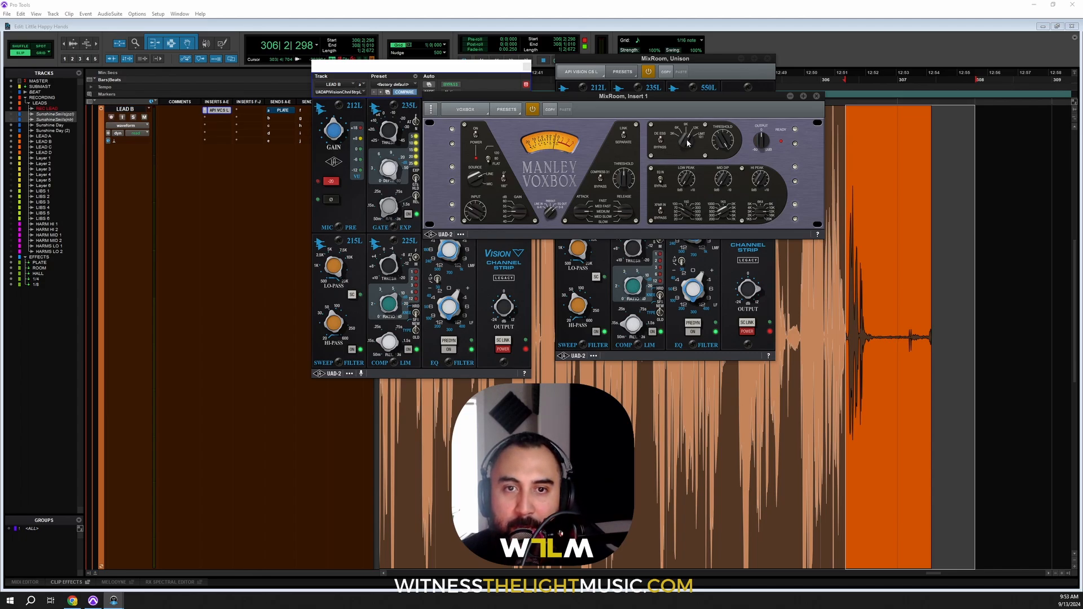
{"action": "scroll", "coordinate": [687, 142], "scroll_direction": "down", "scroll_amount": 1}
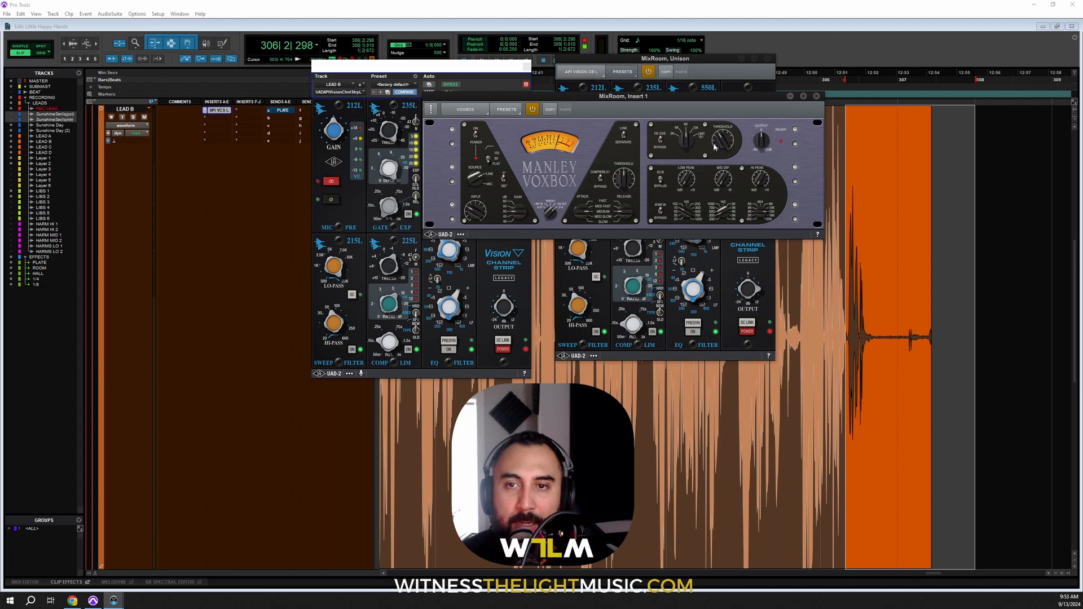
{"action": "left_click_drag", "start_coordinate": [715, 100], "coordinate": [691, 91]}
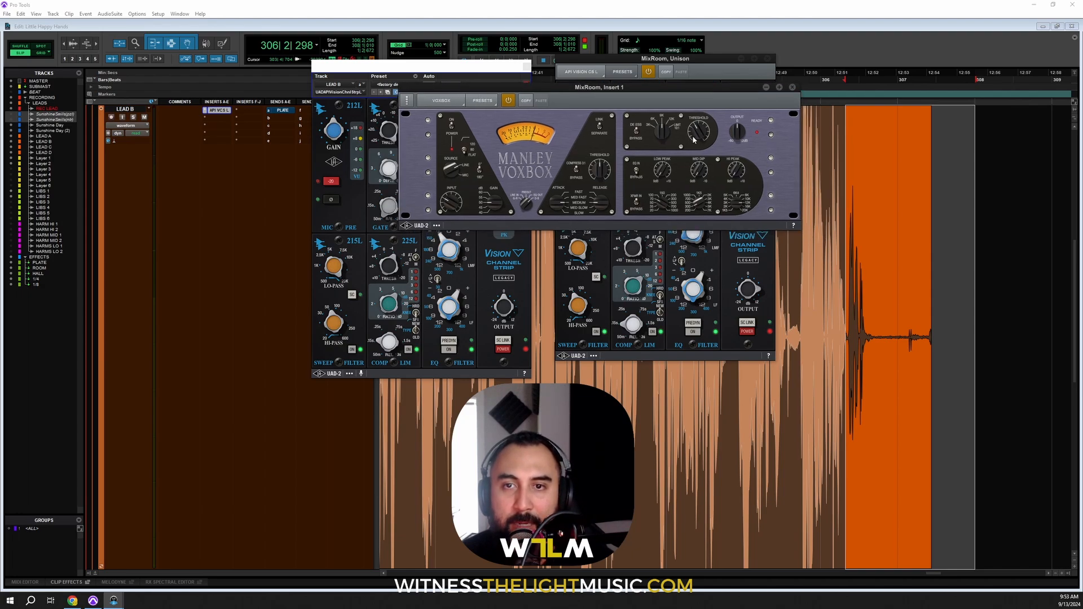
{"action": "left_click_drag", "start_coordinate": [705, 134], "coordinate": [696, 130]}
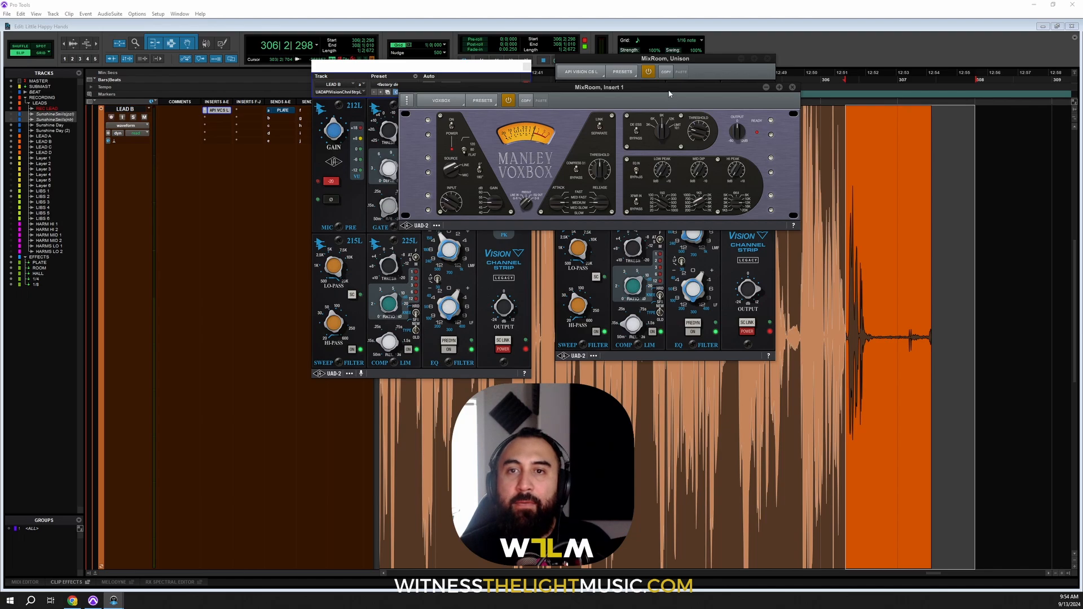
Step: Save the Insert 1 Voxbox settings as a preset named VOICE OVER DE-ESS in the WTLM folder and reposition the Voxbox over the API strips
{"action": "left_click_drag", "start_coordinate": [439, 88], "coordinate": [620, 166]}
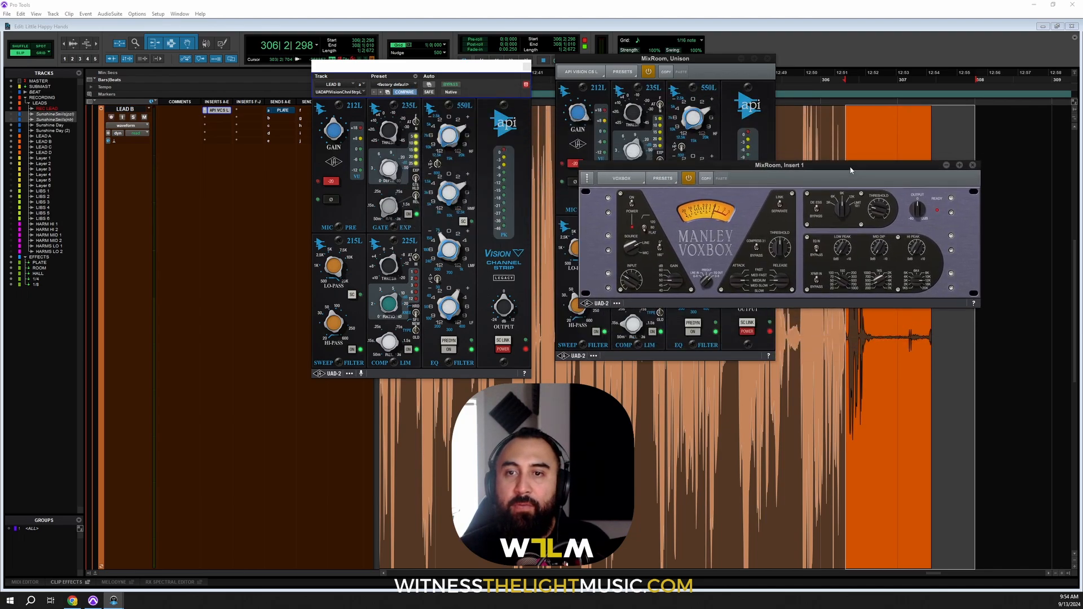
{"action": "left_click", "coordinate": [663, 180]}
{"action": "left_click", "coordinate": [683, 274]}
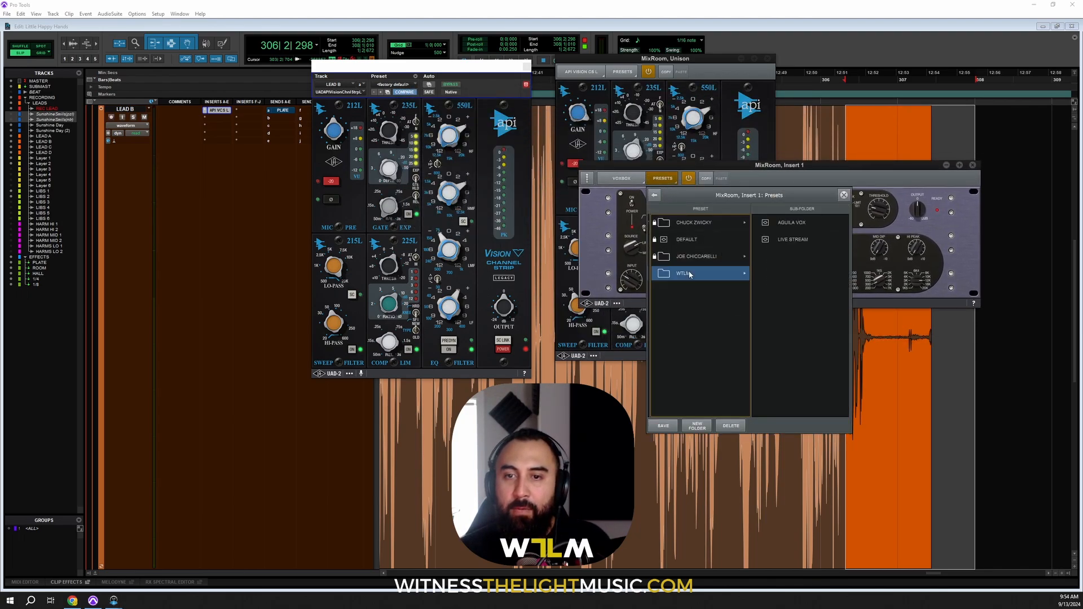
{"action": "left_click", "coordinate": [663, 427]}
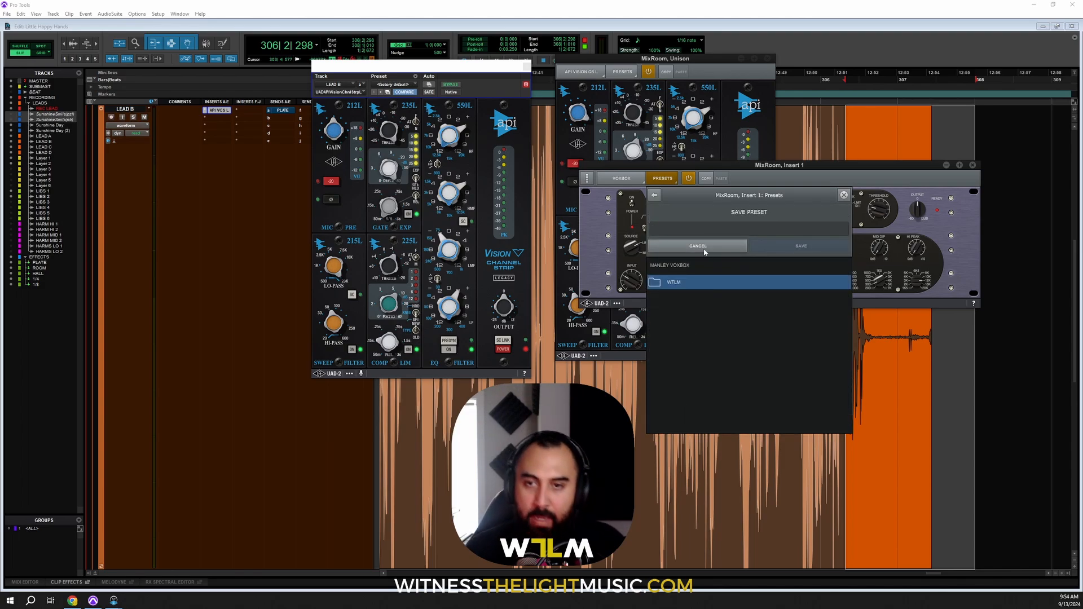
{"action": "type", "text": "VOCAL"}
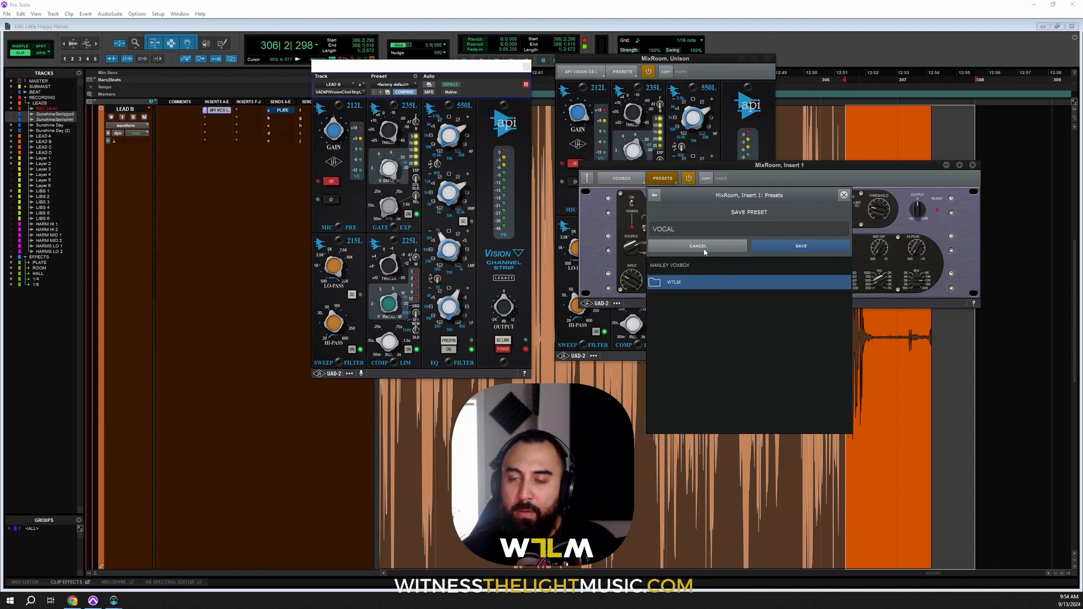
{"action": "key", "text": "BackSpace"}
{"action": "key", "text": "BackSpace"}
{"action": "key", "text": "BackSpace"}
{"action": "key", "text": "BackSpace"}
{"action": "key", "text": "BackSpace"}
{"action": "type", "text": "vocC"}
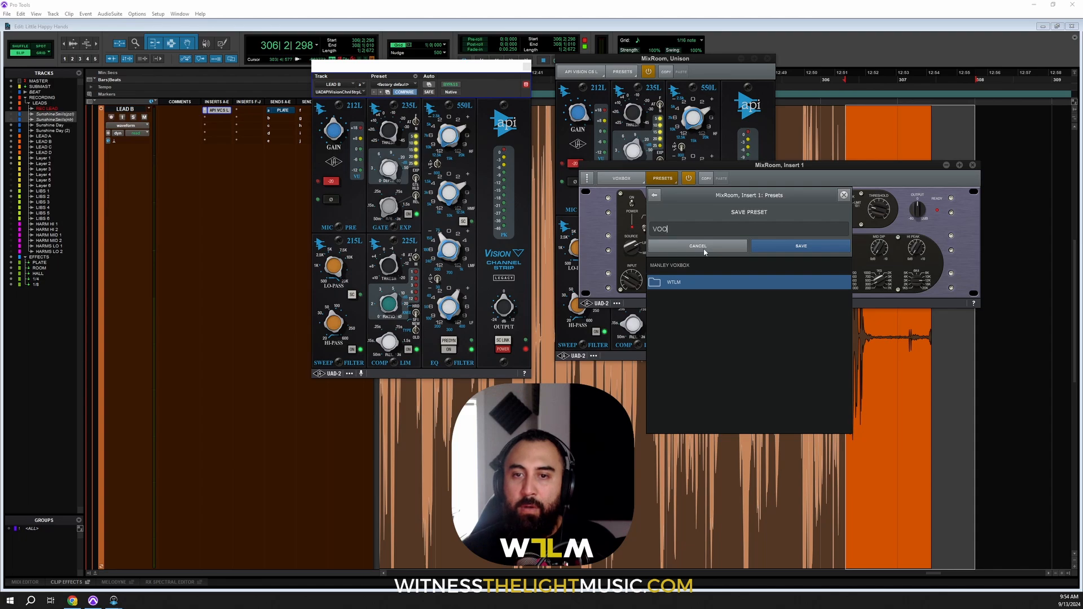
{"action": "key", "text": "BackSpace"}
{"action": "type", "text": "ICE OVER D"}
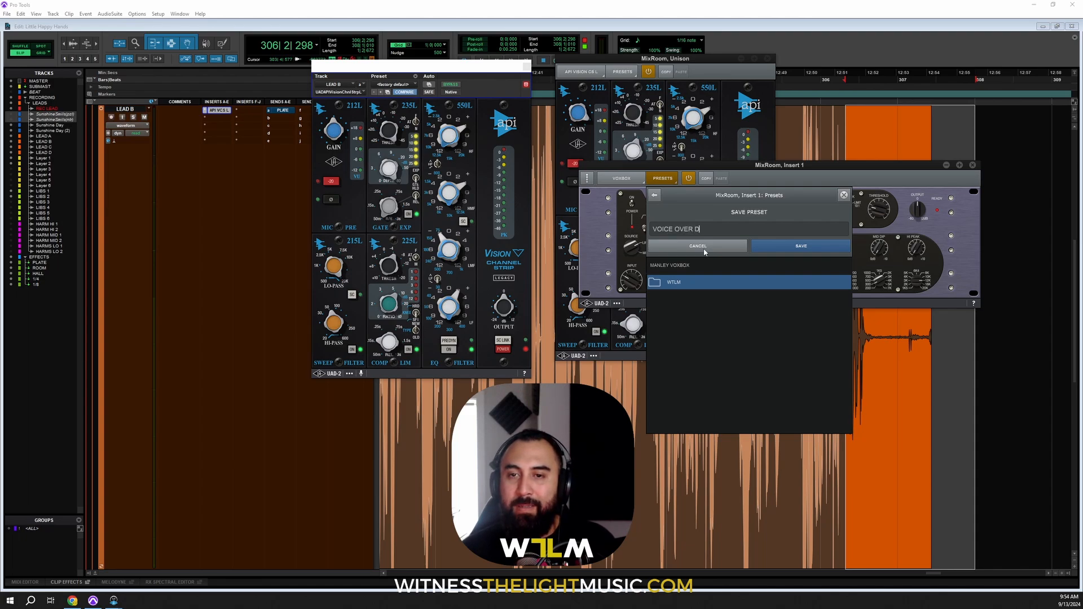
{"action": "type", "text": "E-ESS"}
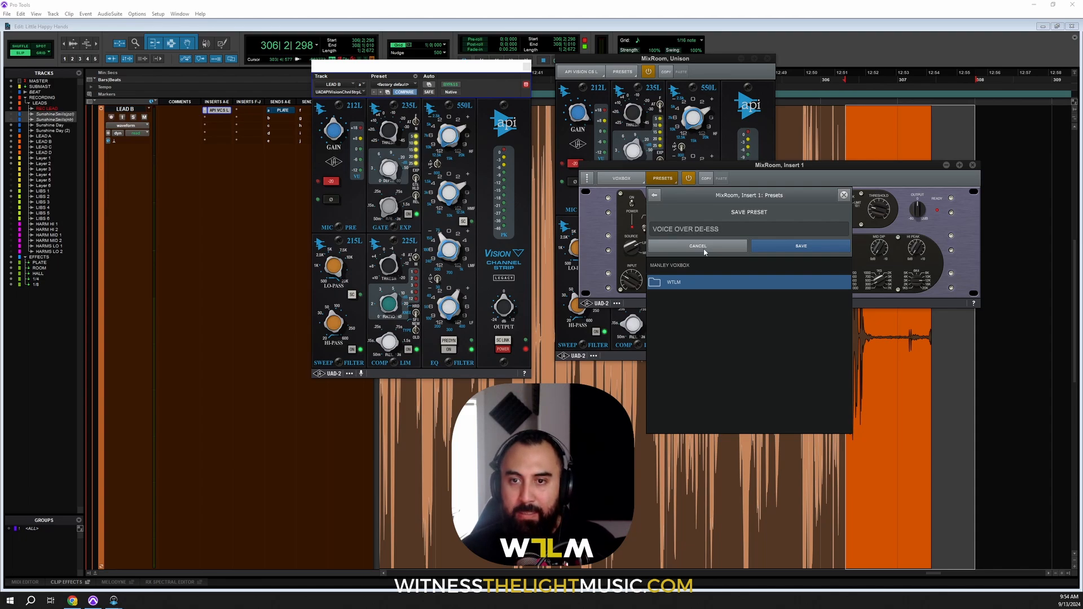
{"action": "left_click", "coordinate": [775, 254]}
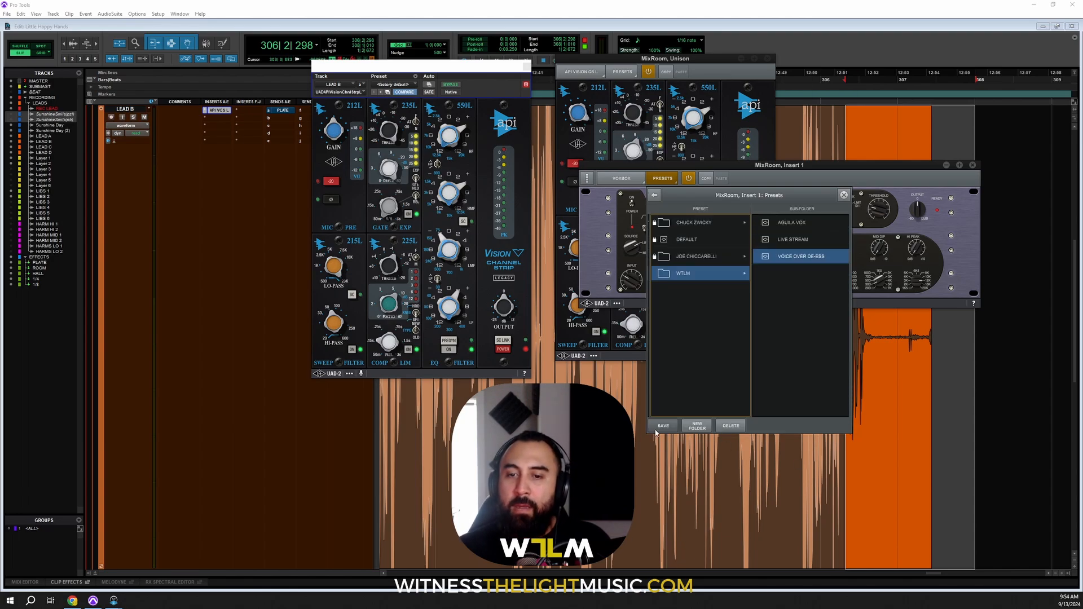
{"action": "left_click", "coordinate": [844, 194]}
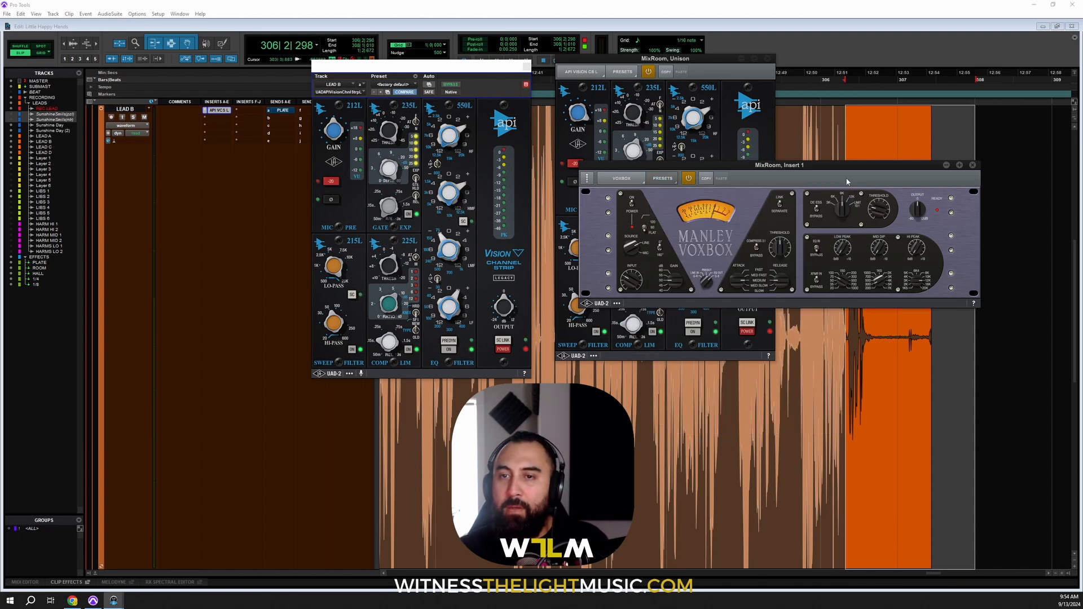
{"action": "left_click_drag", "start_coordinate": [847, 182], "coordinate": [674, 158]}
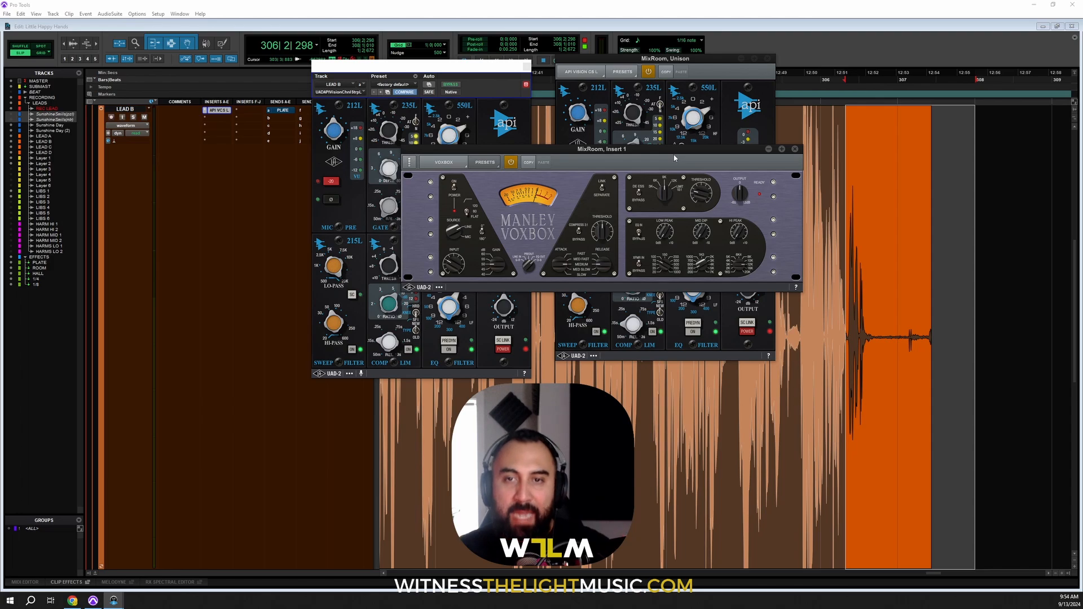